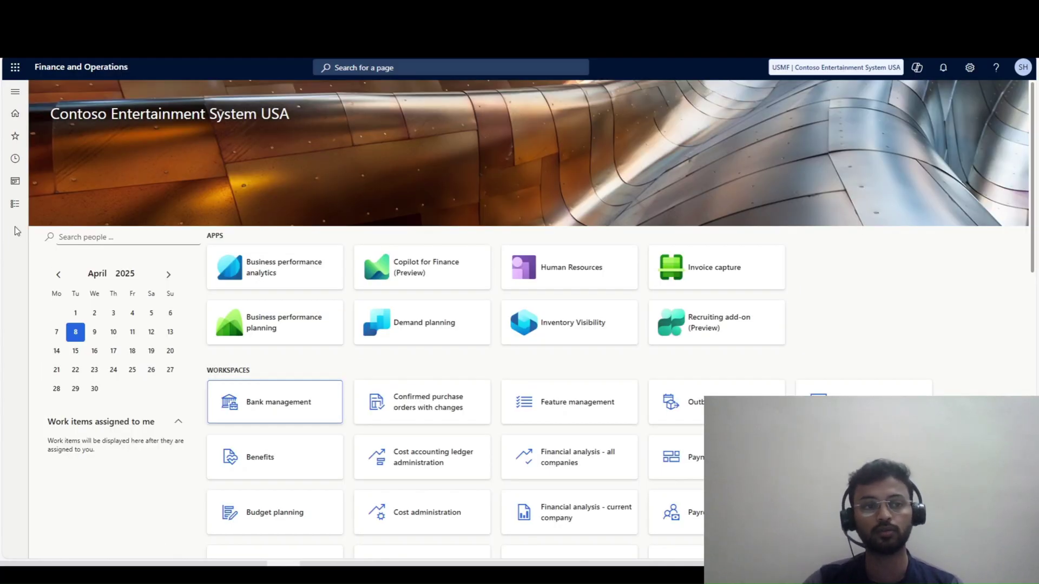
Step: Open the General ledger trial balance and calculate its balances for 01-01-2025 to 31-12-2025 with the Main Account dimension set
left_click(15, 204)
scroll(63, 449, "down", 3)
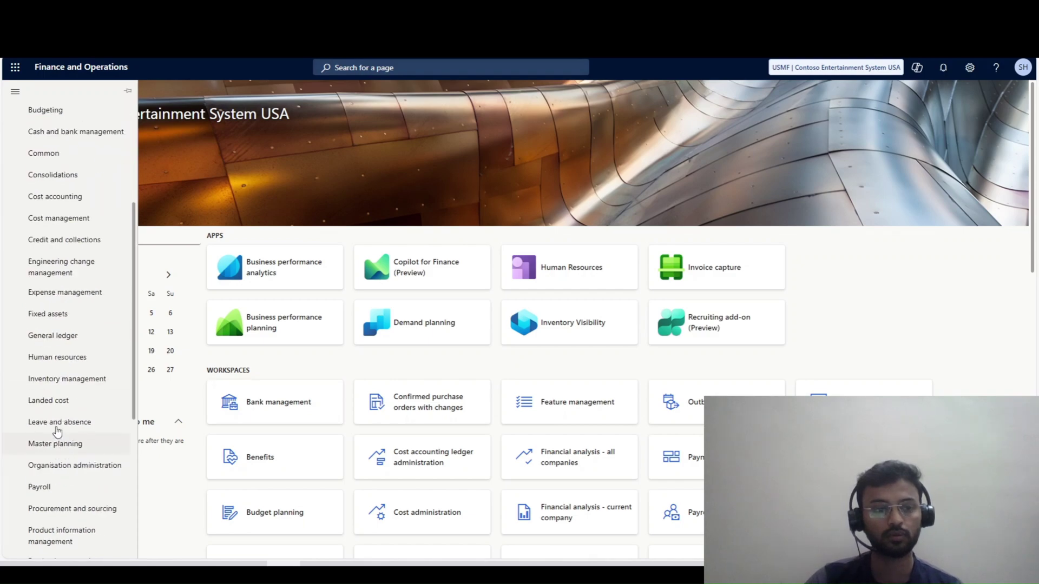
left_click(54, 336)
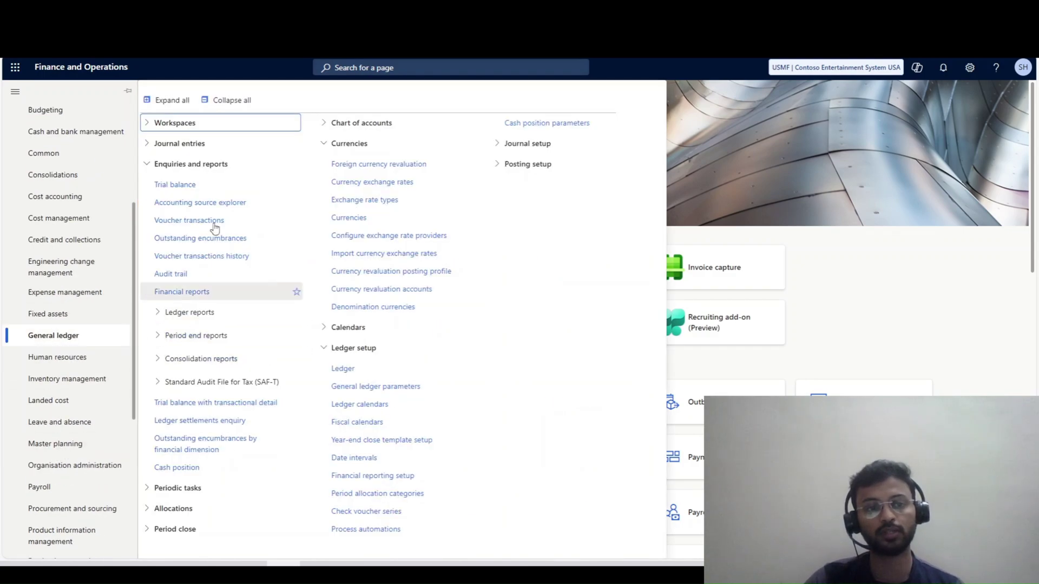
left_click(186, 186)
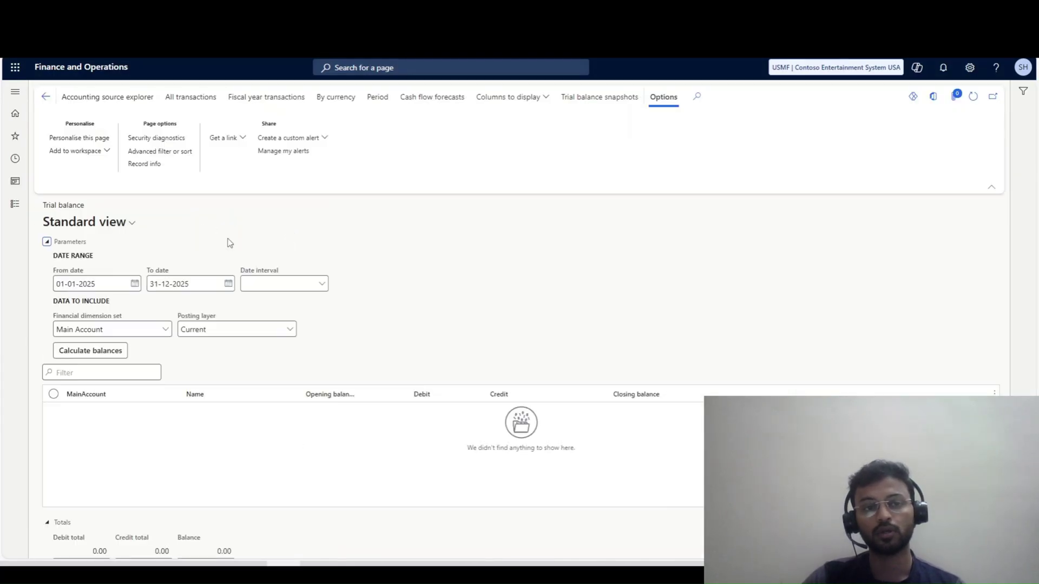
left_click(81, 352)
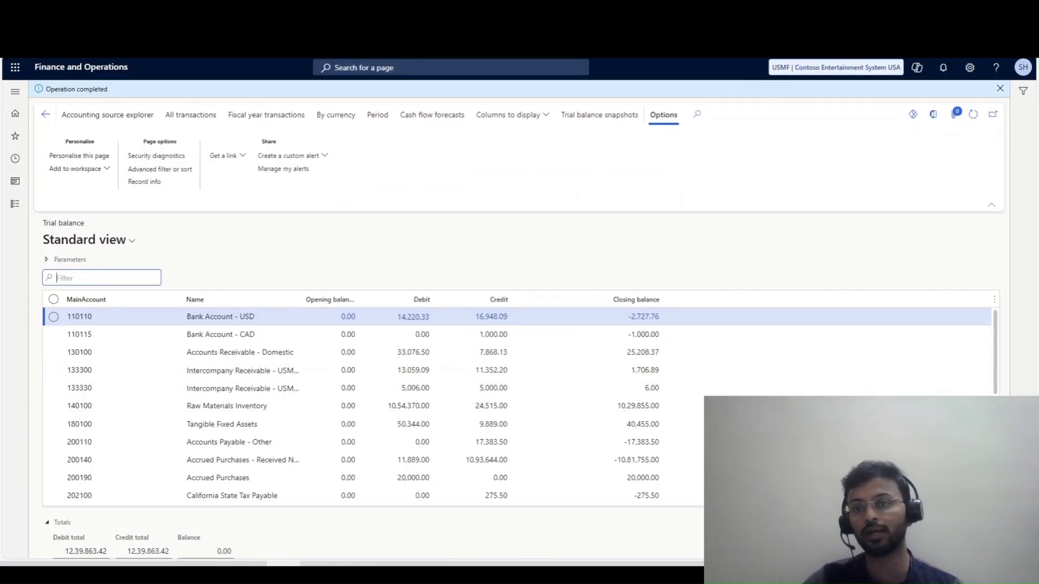
Step: Check the trial balance's Excel export option and look through the listed main account balances
left_click(933, 115)
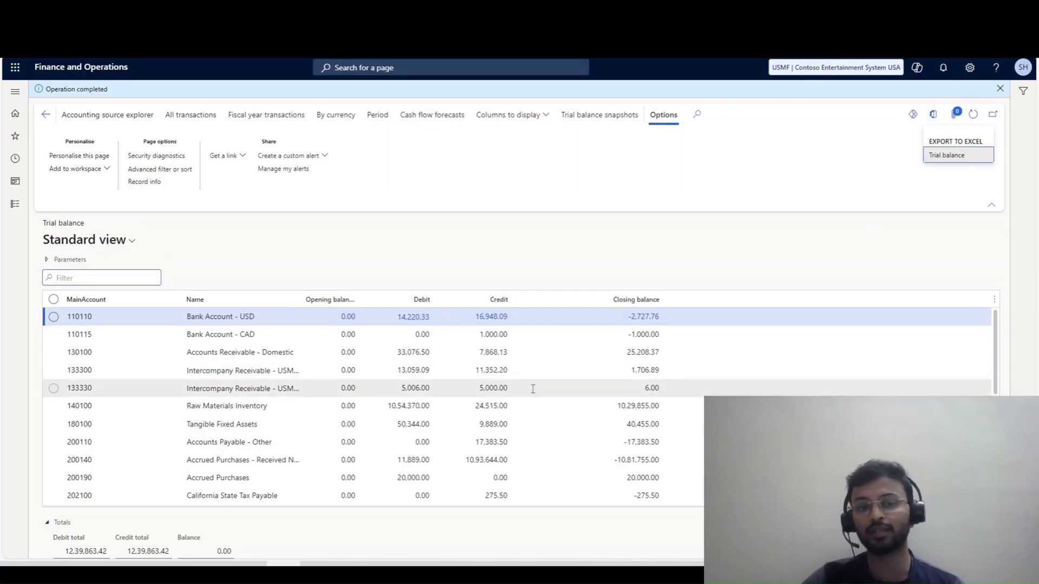
scroll(536, 374, "down", 2)
scroll(539, 364, "down", 3)
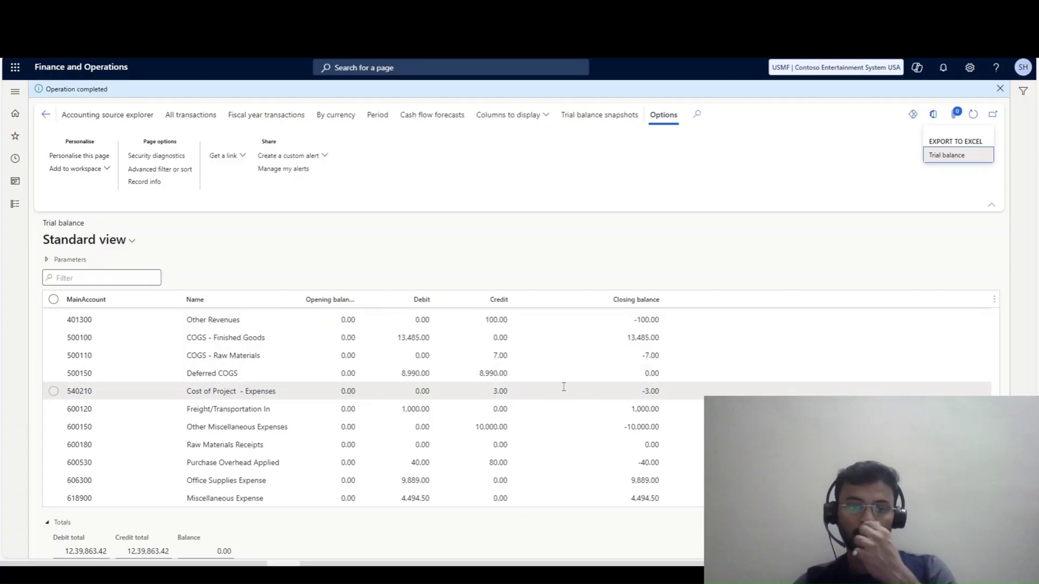
scroll(563, 385, "up", 5)
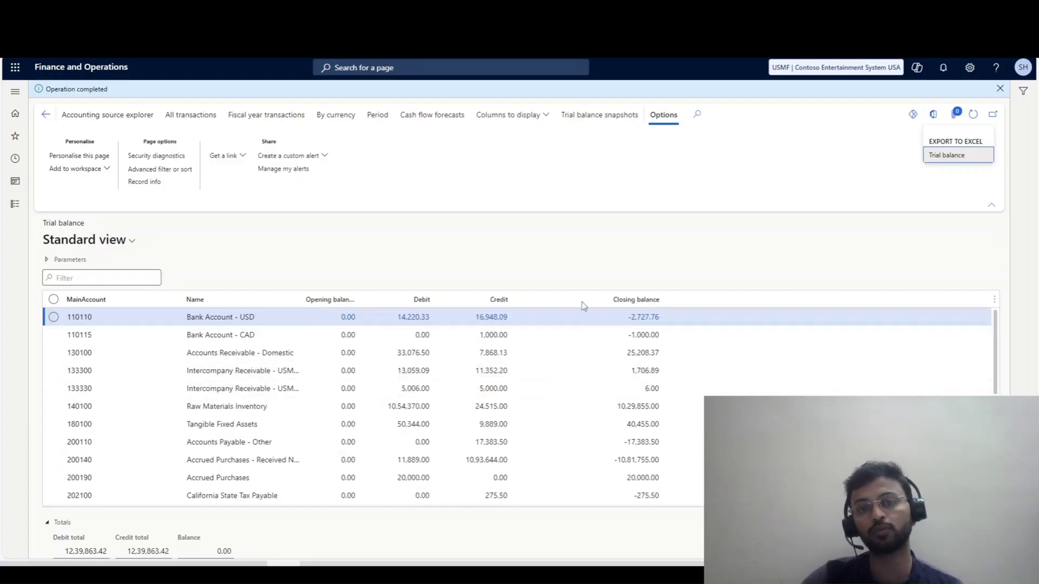
key("Escape")
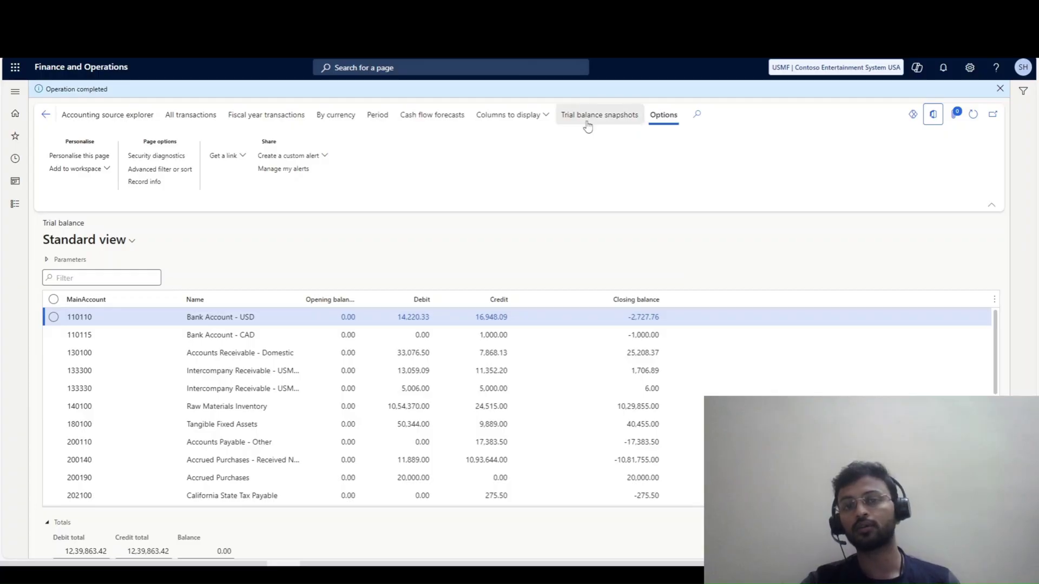
Step: Open the trial balance snapshots page and duplicate its browser tab, then return to the snapshots page
right_click(201, 13)
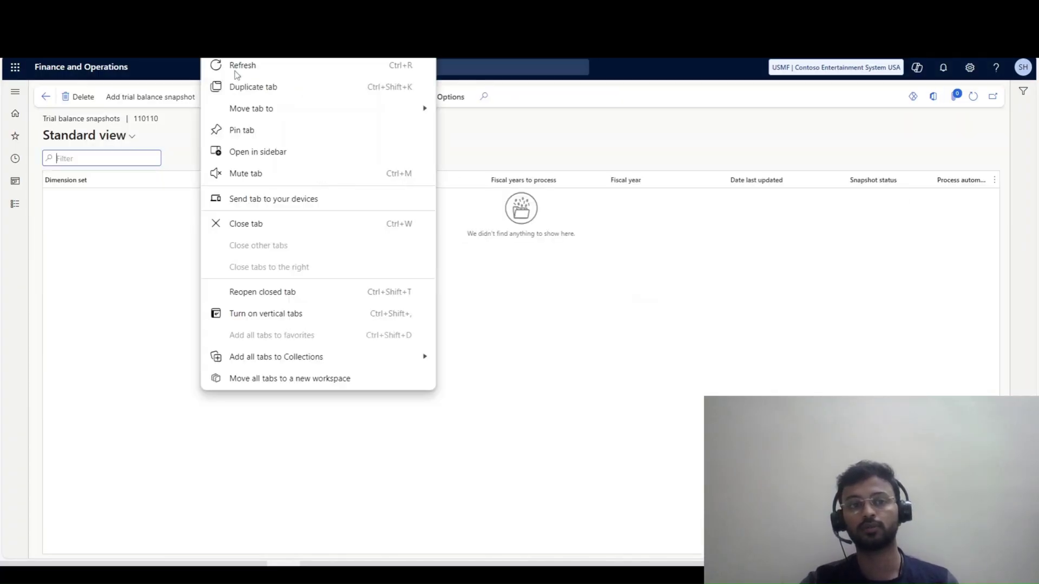
left_click(237, 89)
left_click(202, 13)
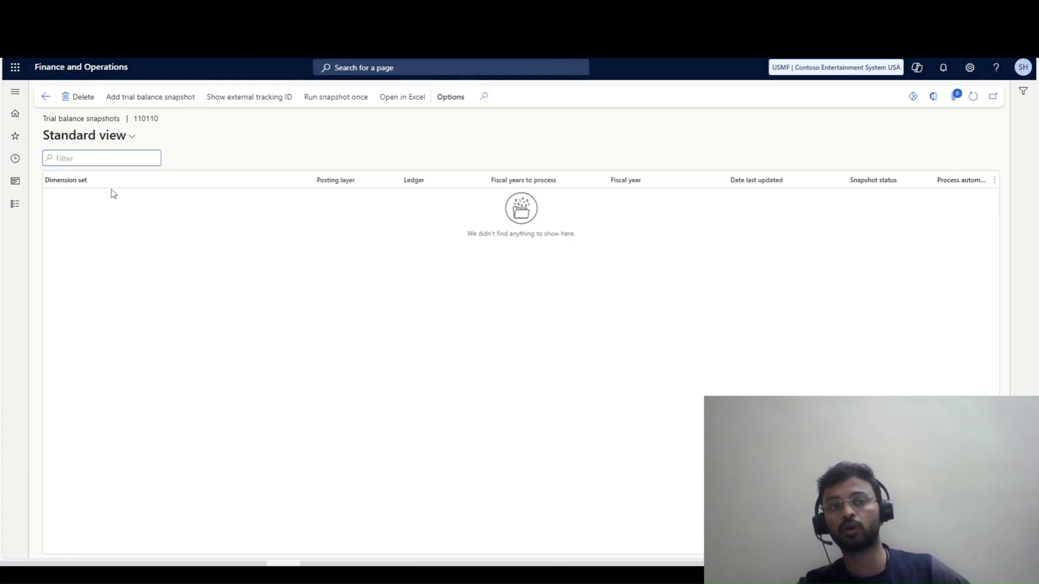
Step: Start a new trial balance snapshot for the USMF ledger with MA+BU as its financial dimension set
left_click(119, 96)
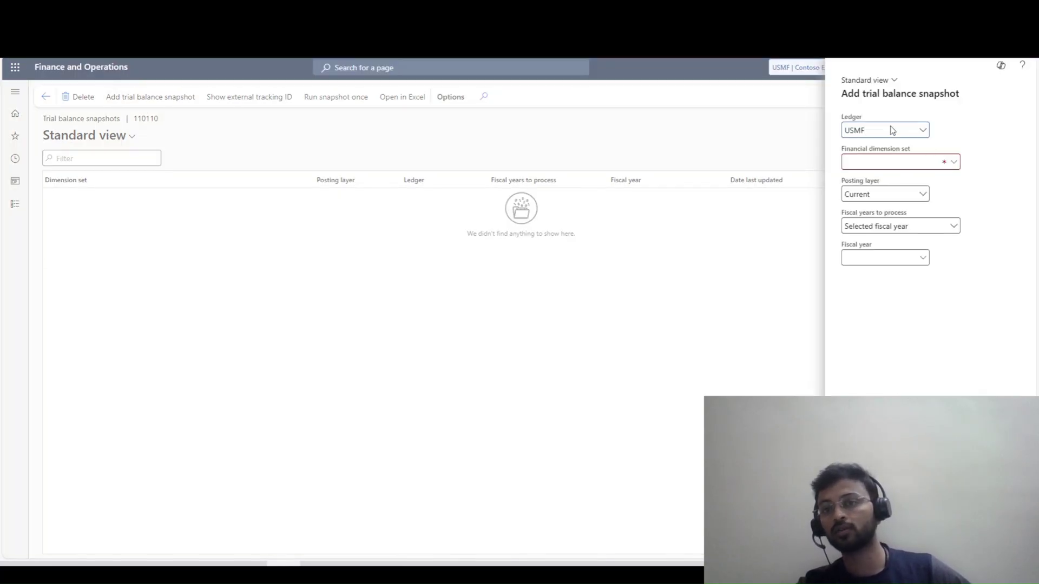
left_click(954, 161)
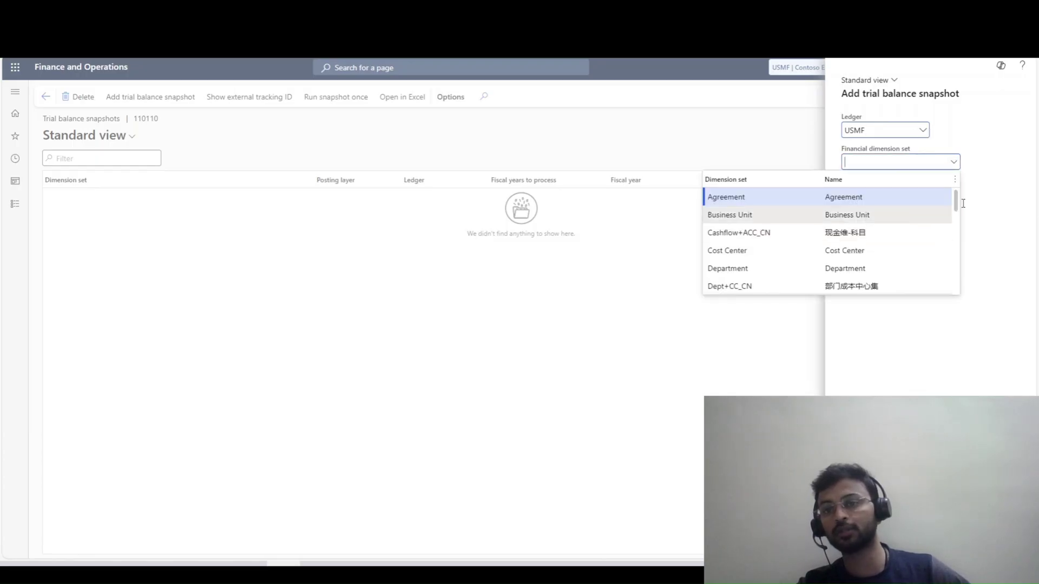
scroll(806, 243, "down", 5)
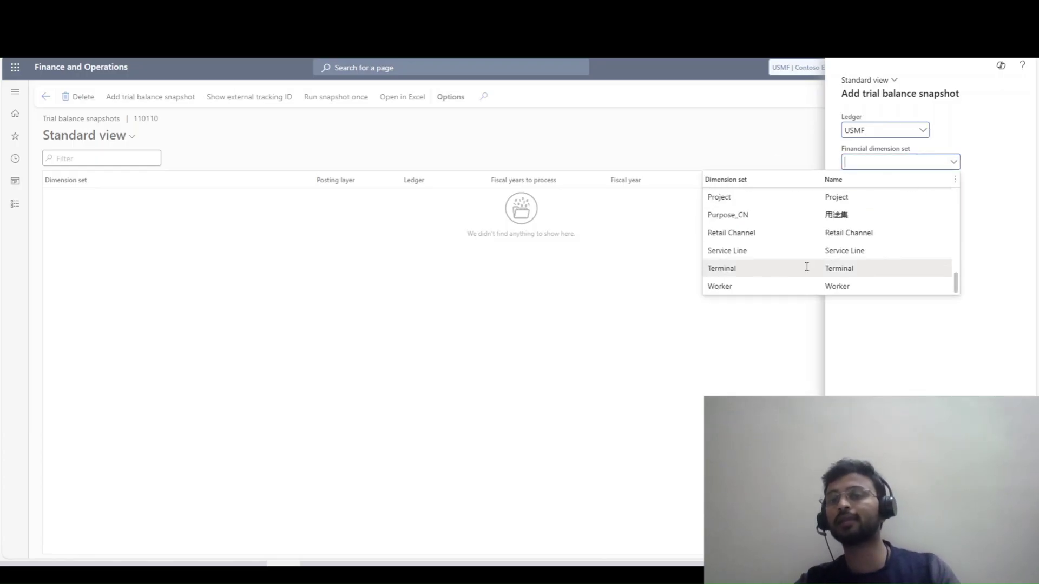
scroll(806, 267, "up", 8)
scroll(805, 265, "down", 4)
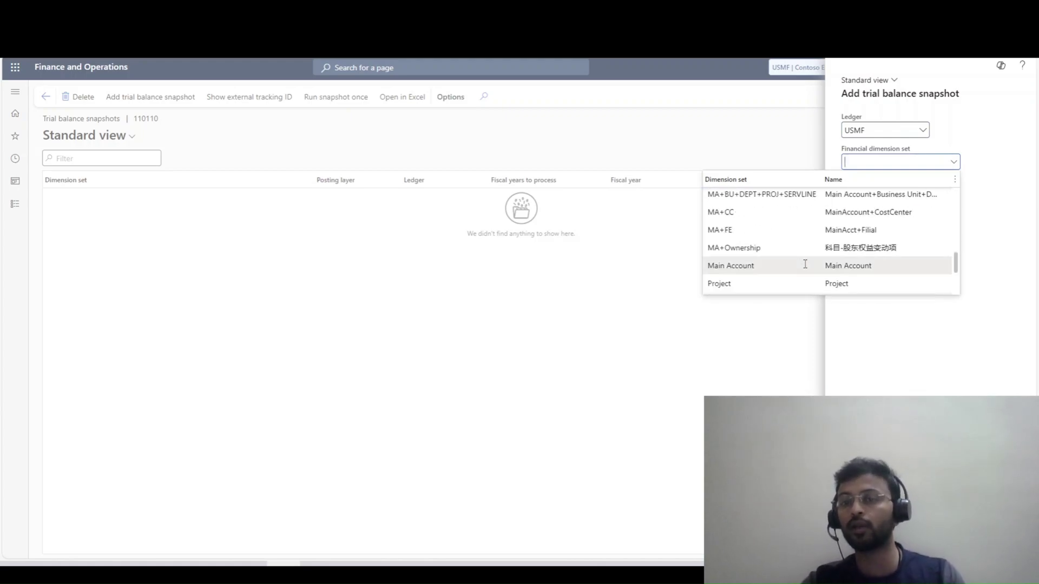
scroll(828, 216, "up", 8)
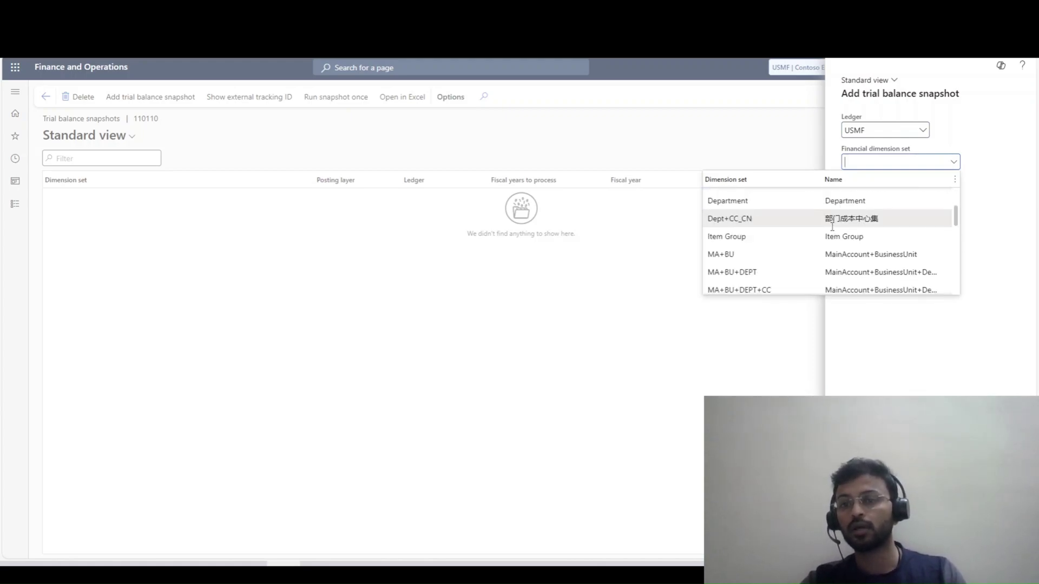
scroll(844, 235, "down", 5)
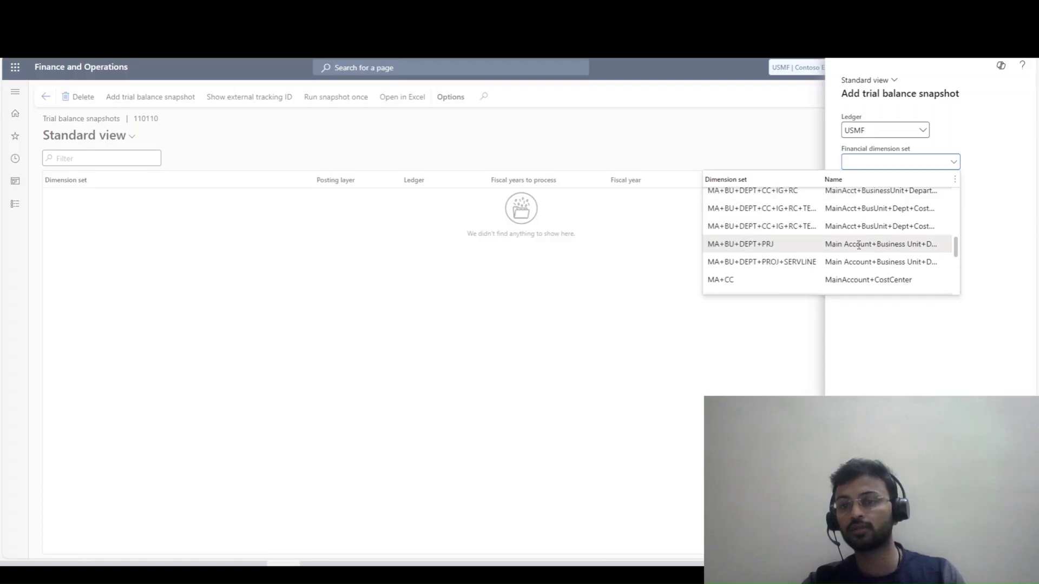
type("mai")
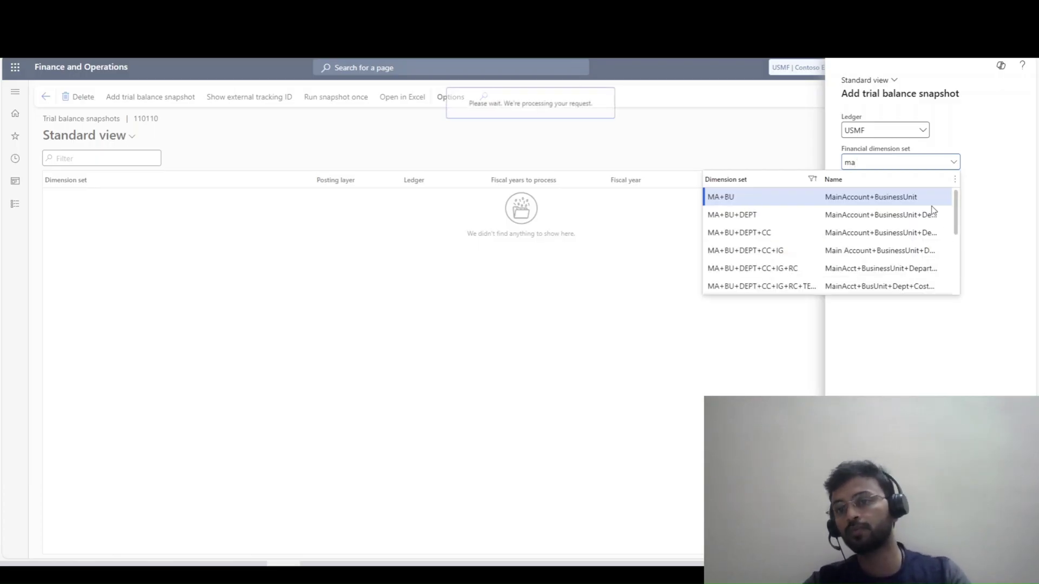
key("Return")
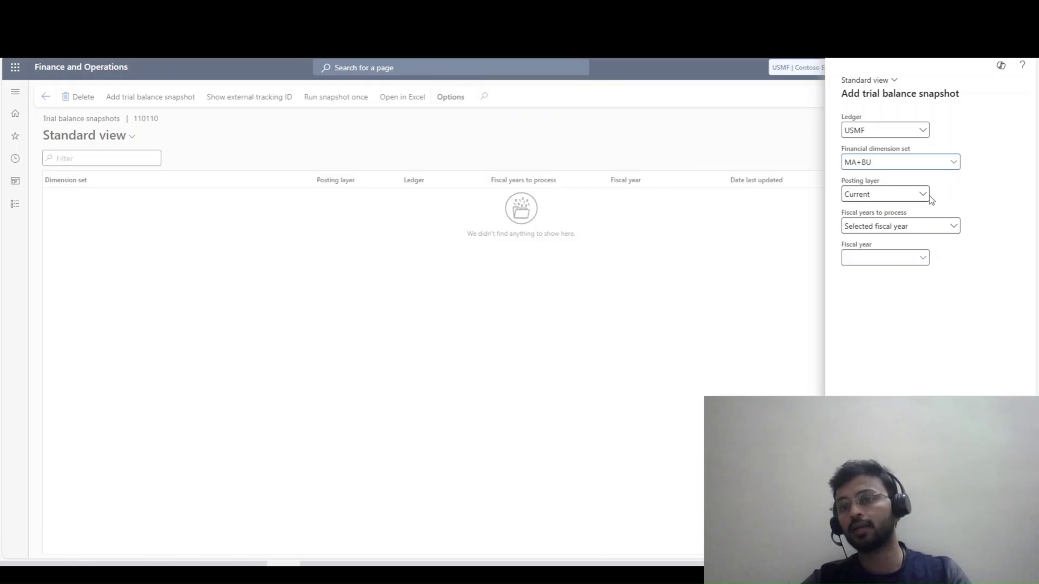
Step: Keep the Current posting layer, set the fiscal years to process to Current fiscal year, and add the snapshot
left_click(923, 196)
left_click(923, 201)
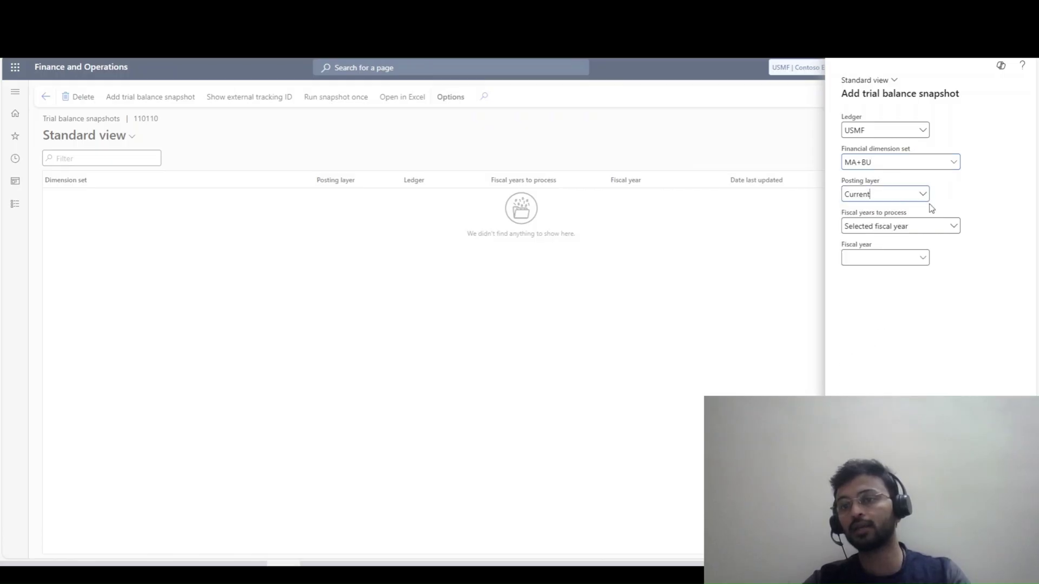
left_click(953, 226)
left_click(986, 249)
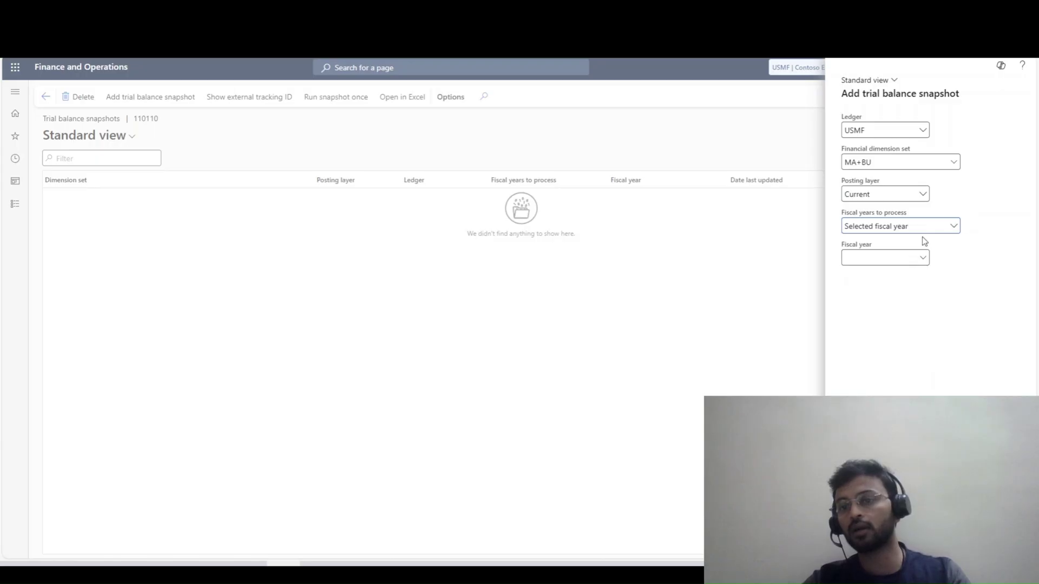
left_click(951, 227)
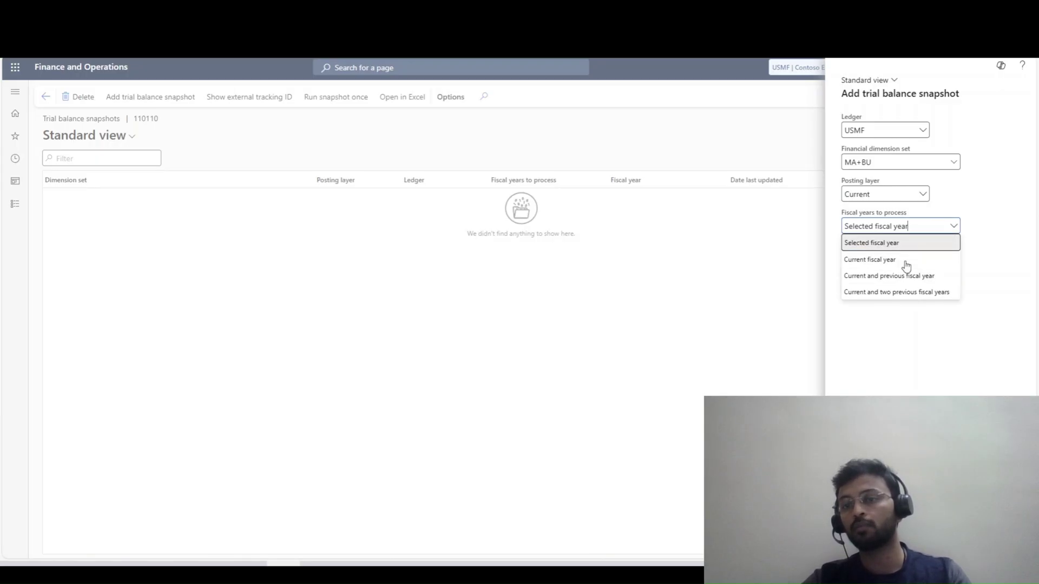
left_click(978, 262)
left_click(924, 259)
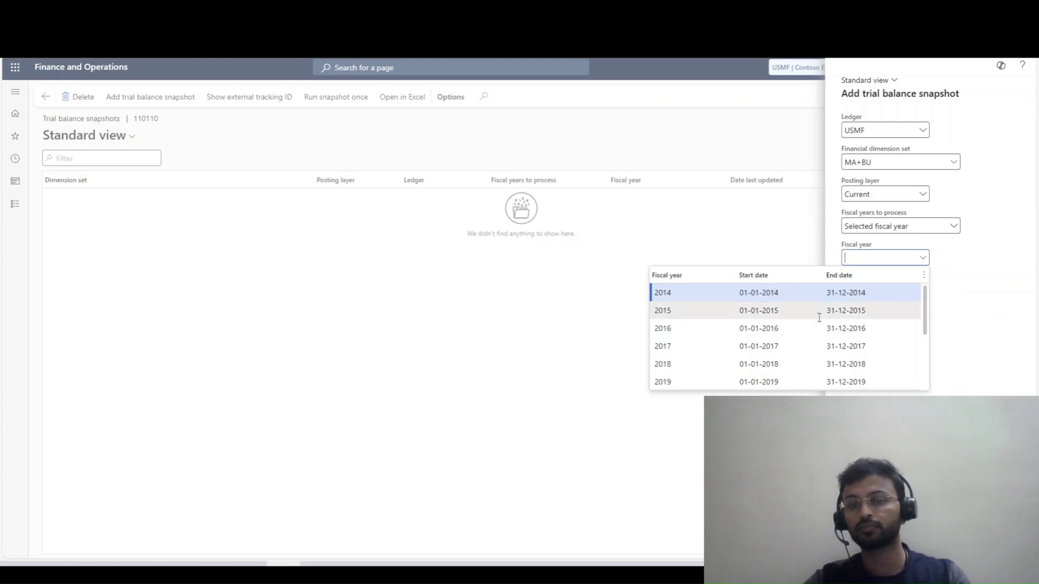
left_click(974, 300)
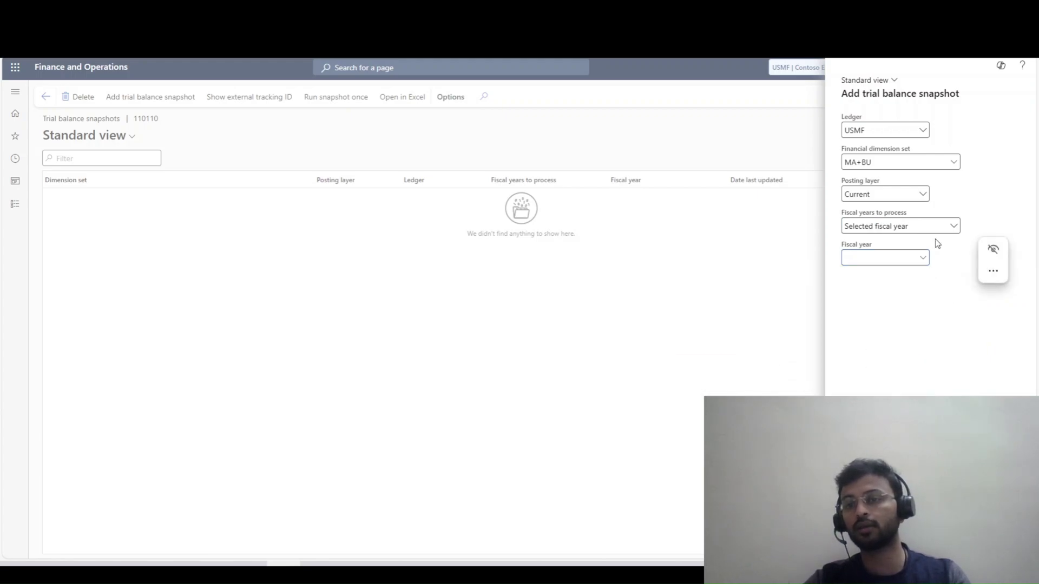
left_click(950, 226)
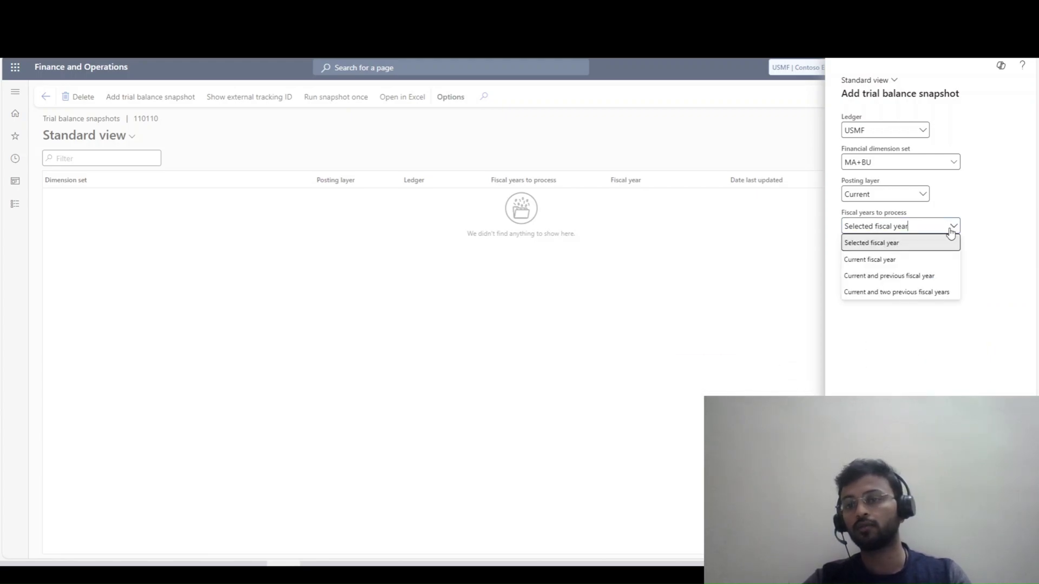
left_click(875, 264)
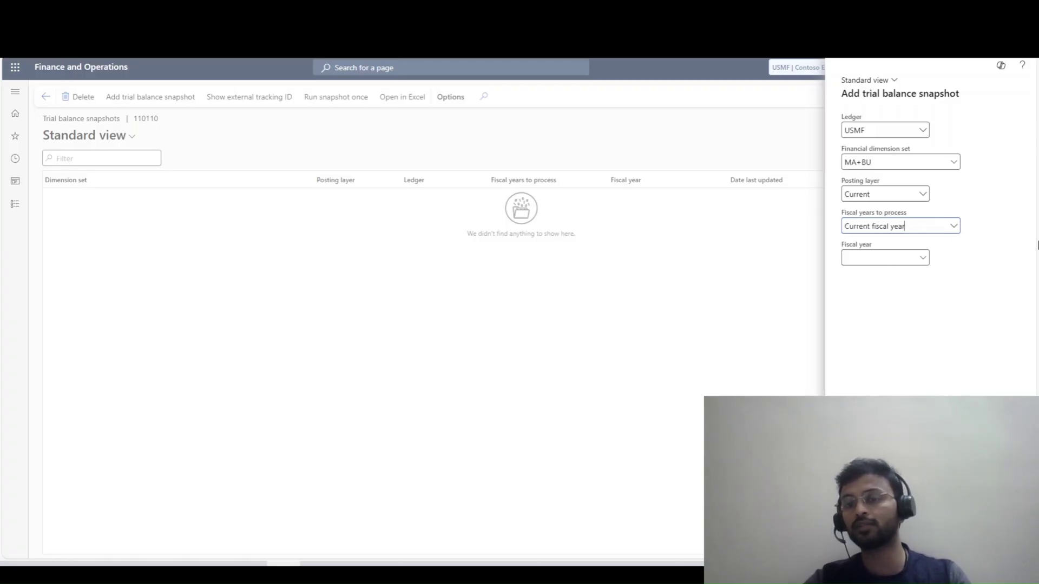
left_click(303, 11)
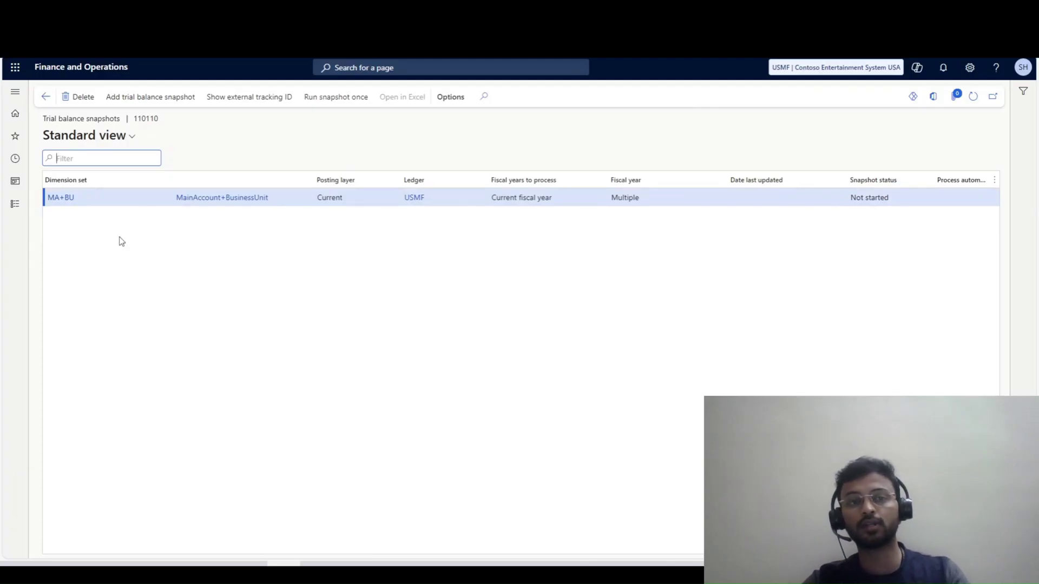
Step: Run the MA+BU snapshot once and refresh the list to check its snapshot status
left_click(338, 100)
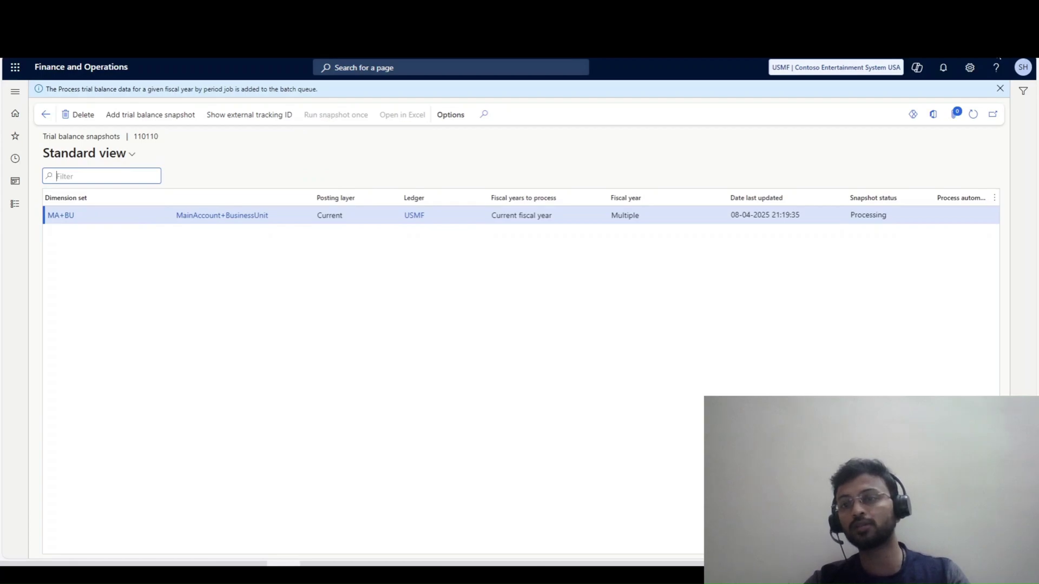
left_click(999, 89)
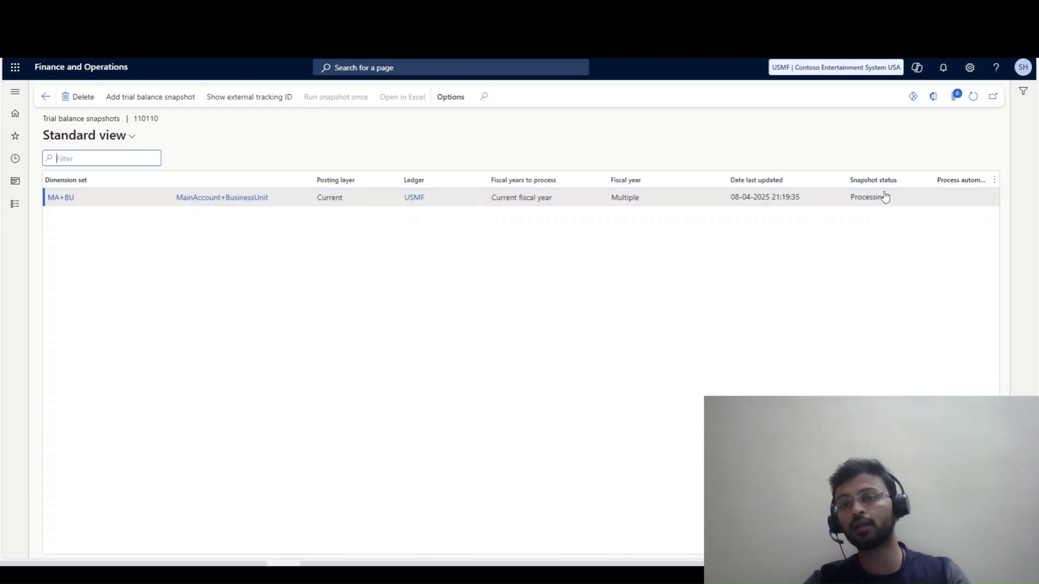
left_click(891, 200)
right_click(839, 200)
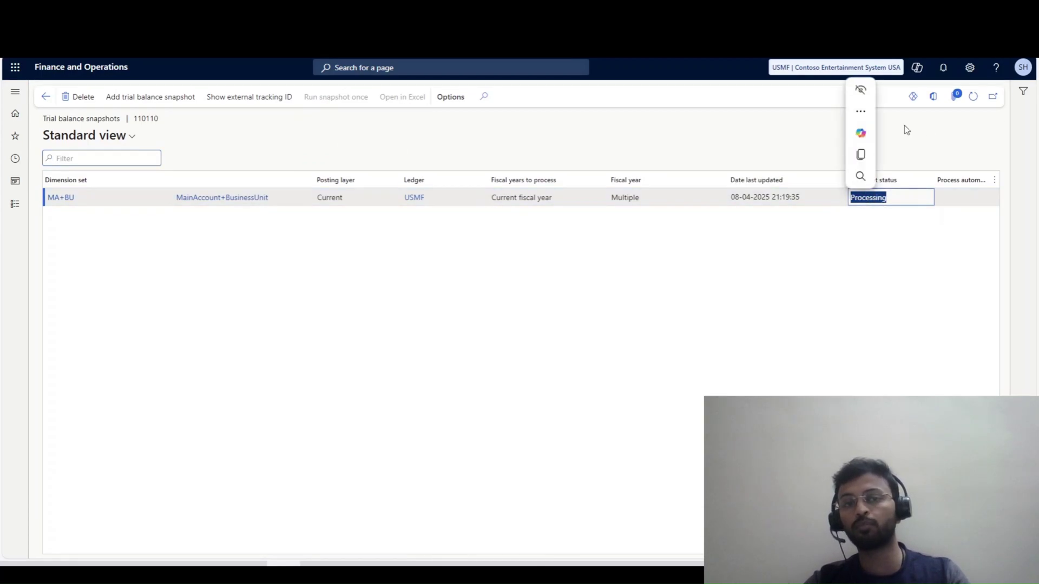
left_click(978, 99)
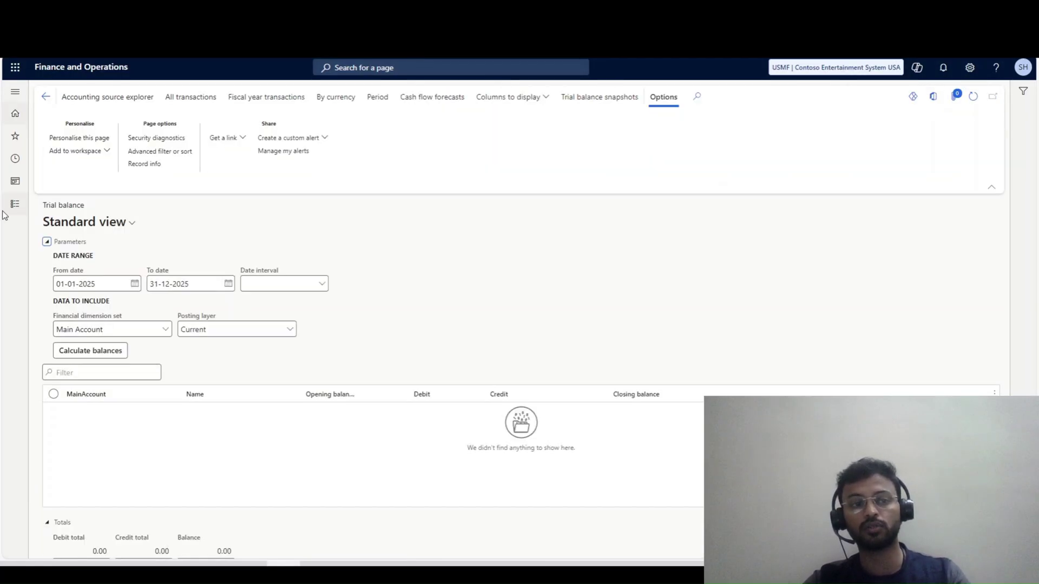
Step: Switch to the duplicated trial balance tab and open the Ledger calendars of the General ledger module
left_click(14, 204)
scroll(18, 362, "down", 1)
scroll(19, 362, "down", 5)
scroll(19, 364, "down", 3)
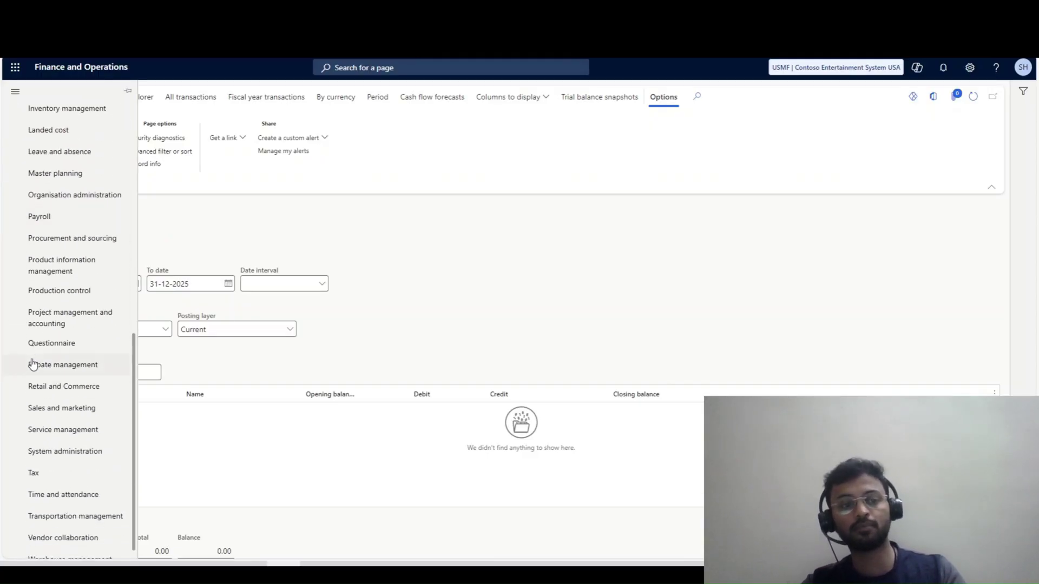
scroll(35, 360, "up", 4)
scroll(35, 359, "up", 1)
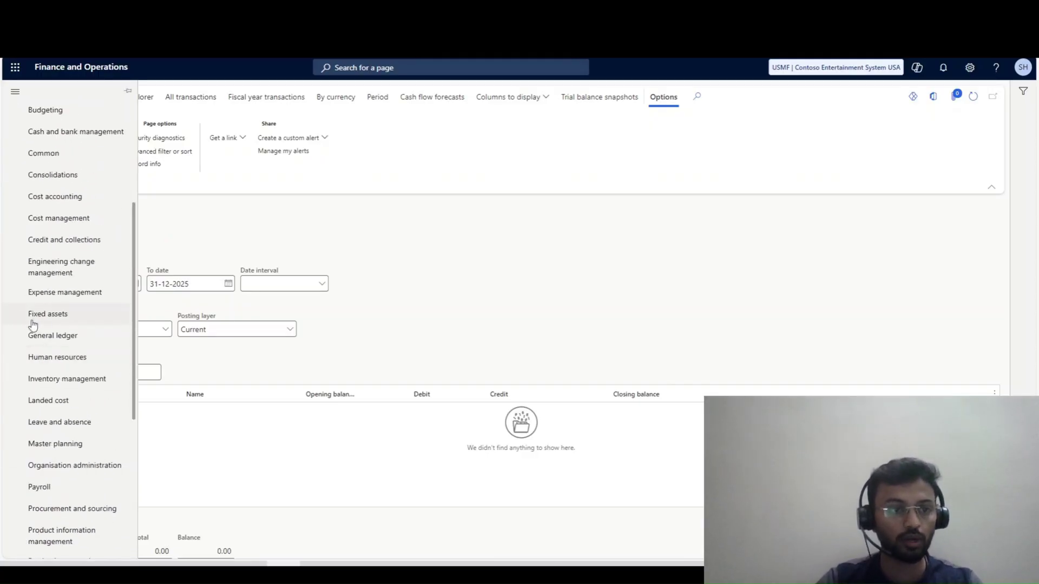
left_click(49, 337)
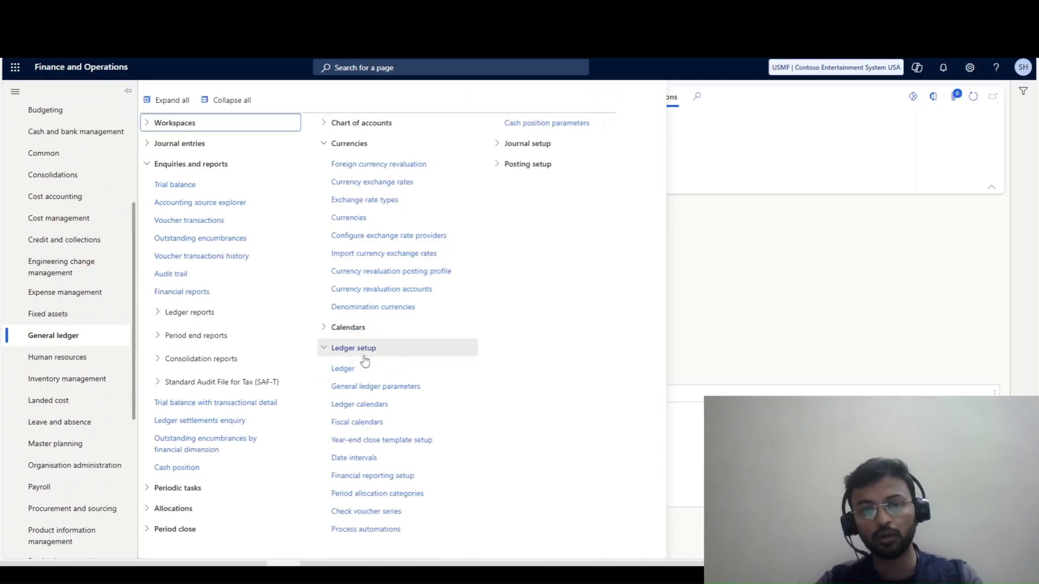
left_click(357, 324)
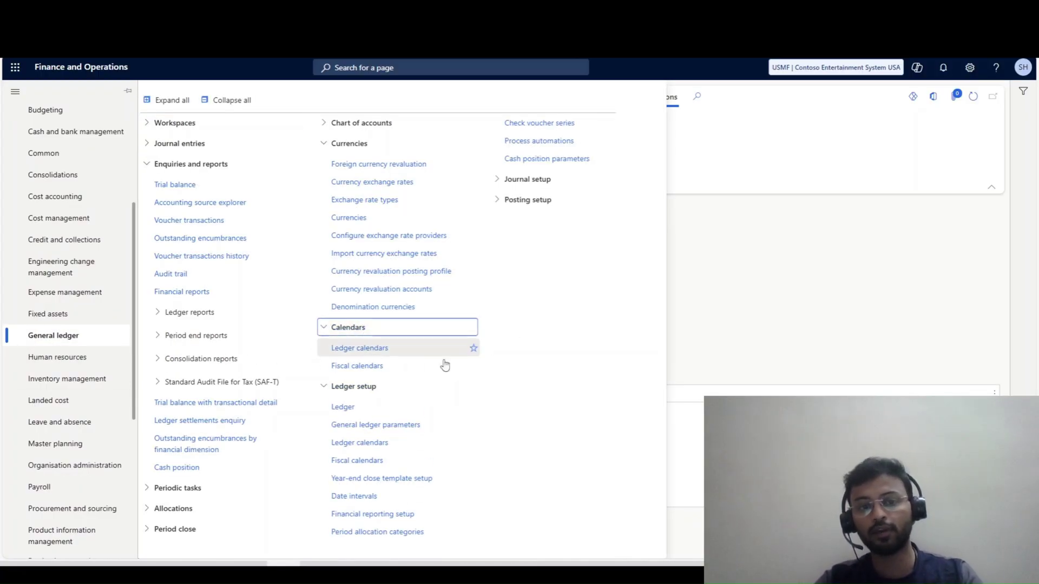
left_click(377, 353)
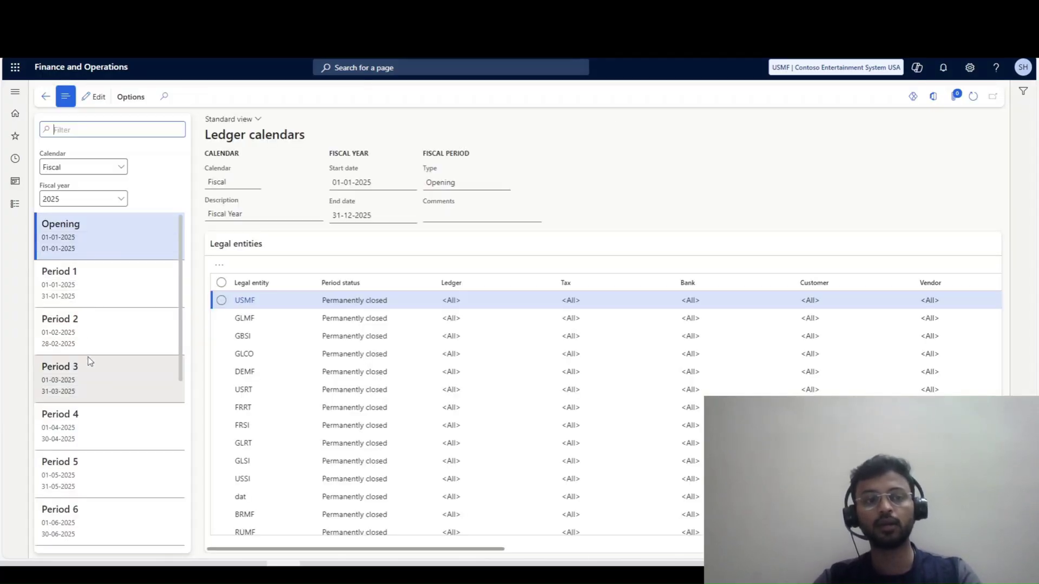
Step: Review the legal entities' period status for Periods 1 through 5 of fiscal year 2025 in the Fiscal calendar
left_click(81, 279)
left_click(83, 330)
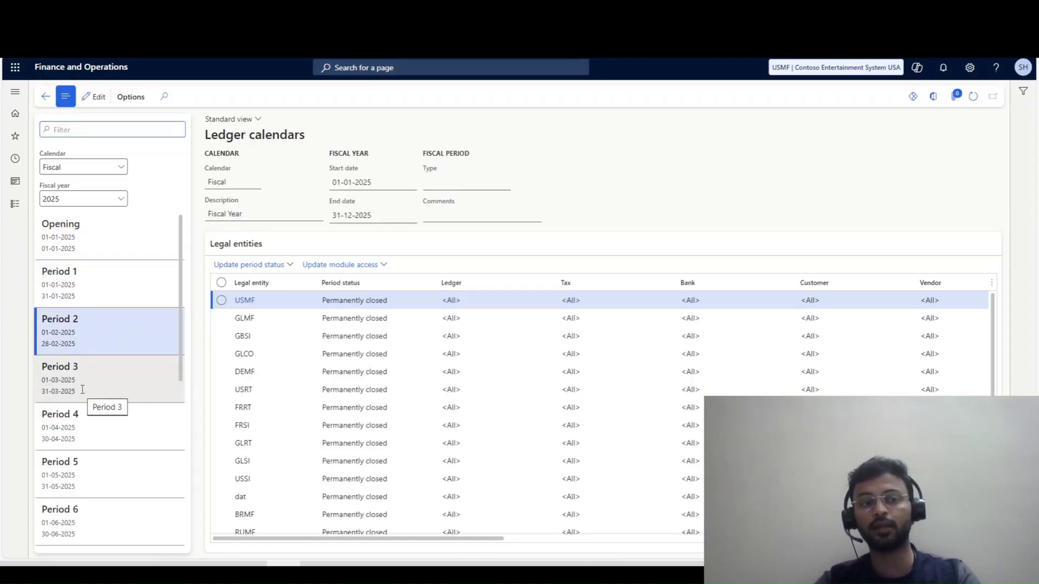
scroll(82, 390, "down", 5)
scroll(82, 391, "up", 6)
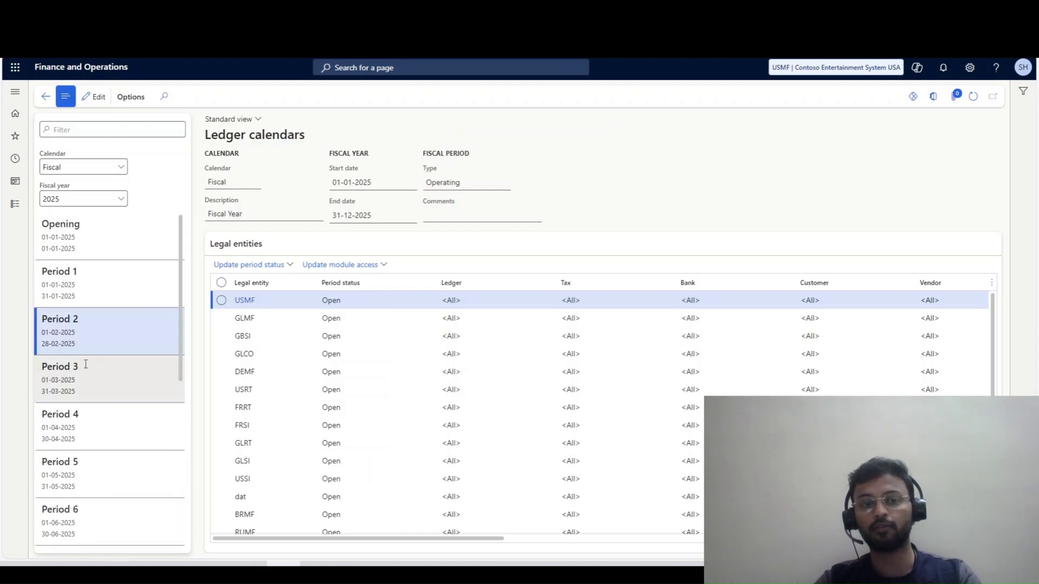
left_click(88, 376)
left_click(107, 432)
left_click(108, 472)
scroll(100, 410, "down", 6)
scroll(92, 414, "up", 6)
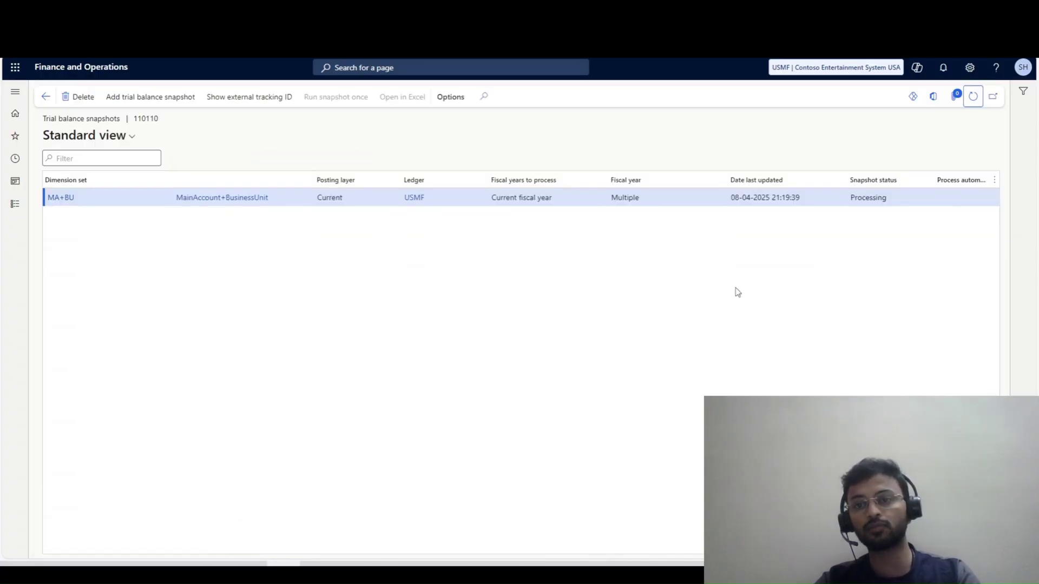
Step: Return to the trial balance snapshots, refresh the list to check the snapshot status, and look at the company selector
left_click(971, 96)
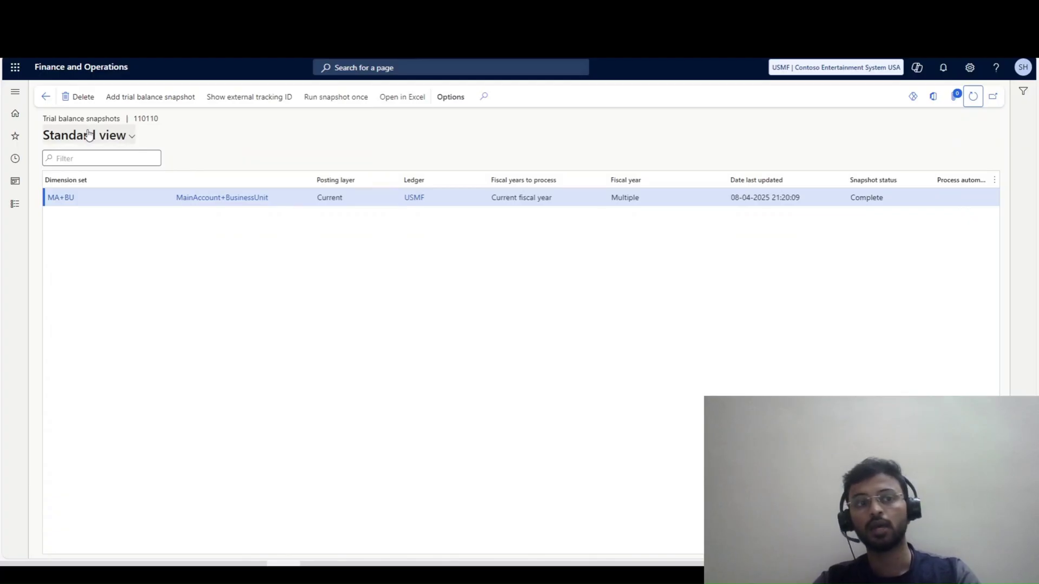
left_click(791, 67)
left_click(1004, 69)
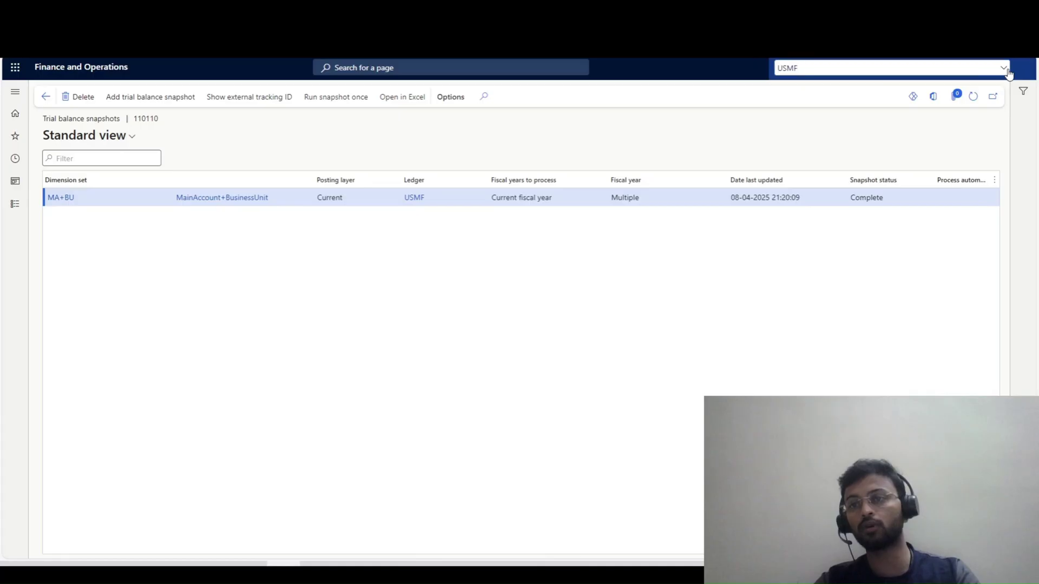
Step: Start a new trial balance snapshot for the INMF ledger with MA+BU as its financial dimension set
left_click(163, 99)
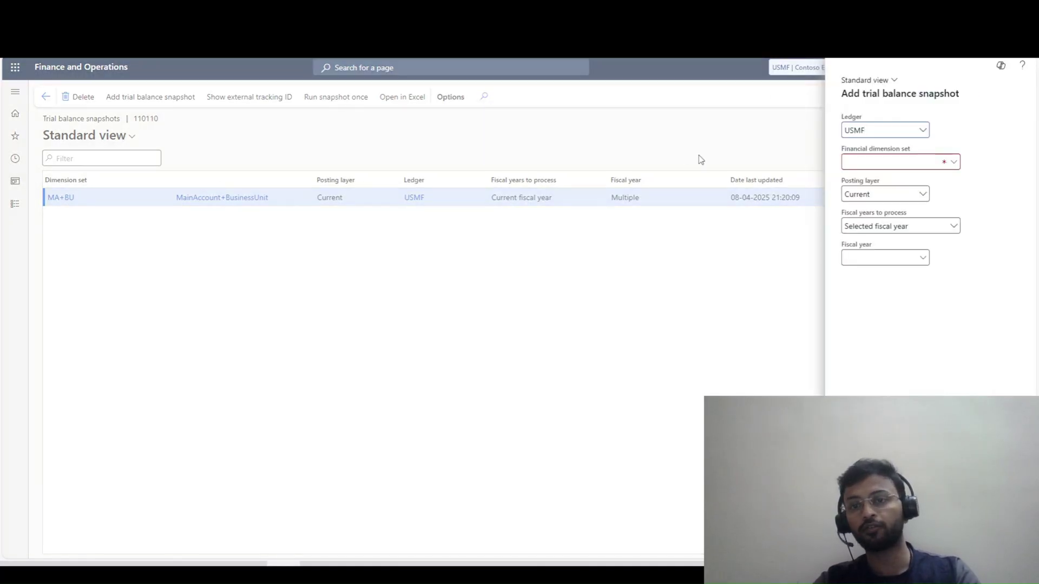
left_click_drag(894, 134, 691, 154)
left_click(699, 158)
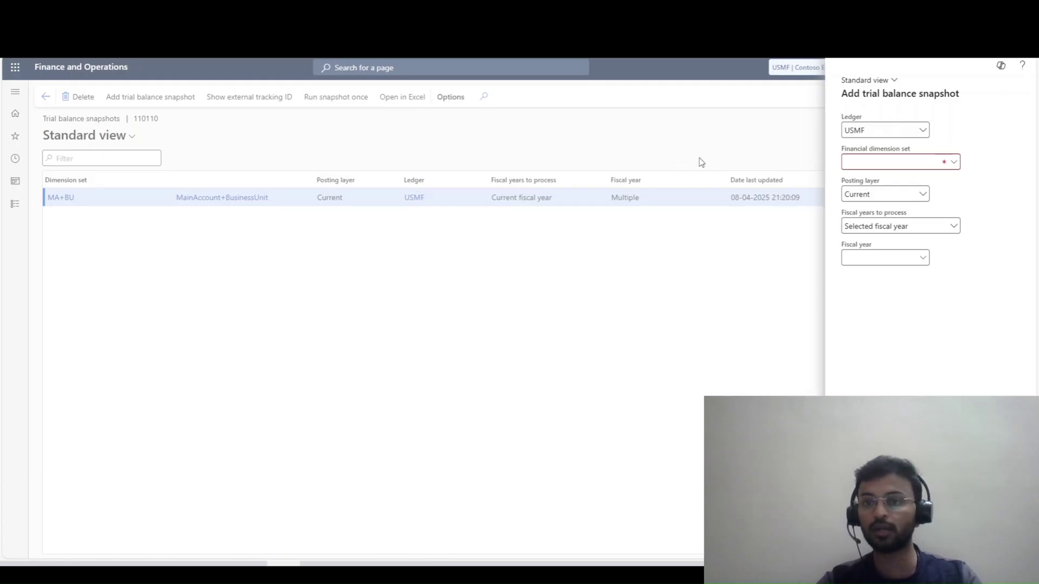
type("INMF")
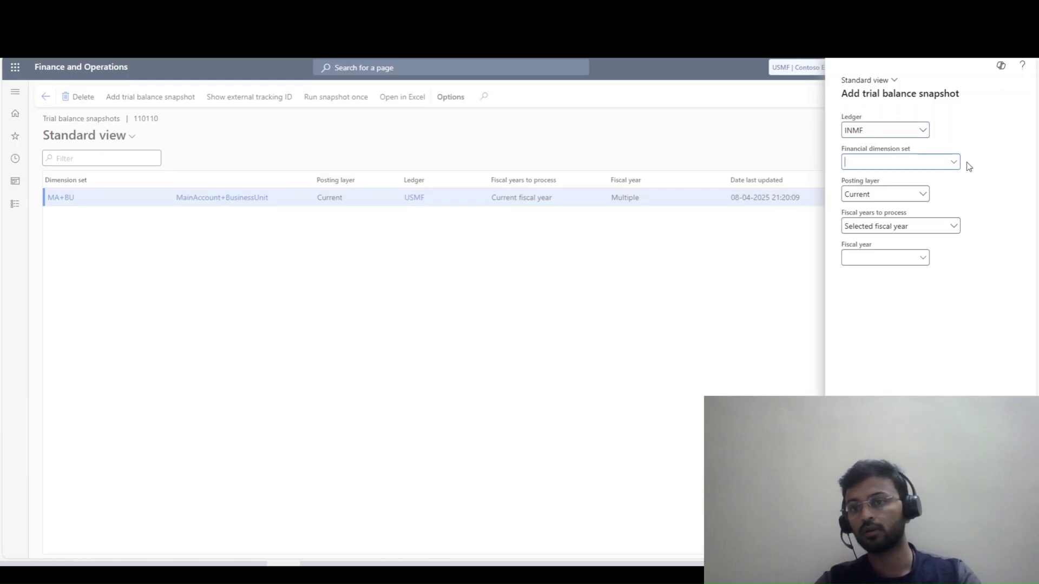
left_click(946, 181)
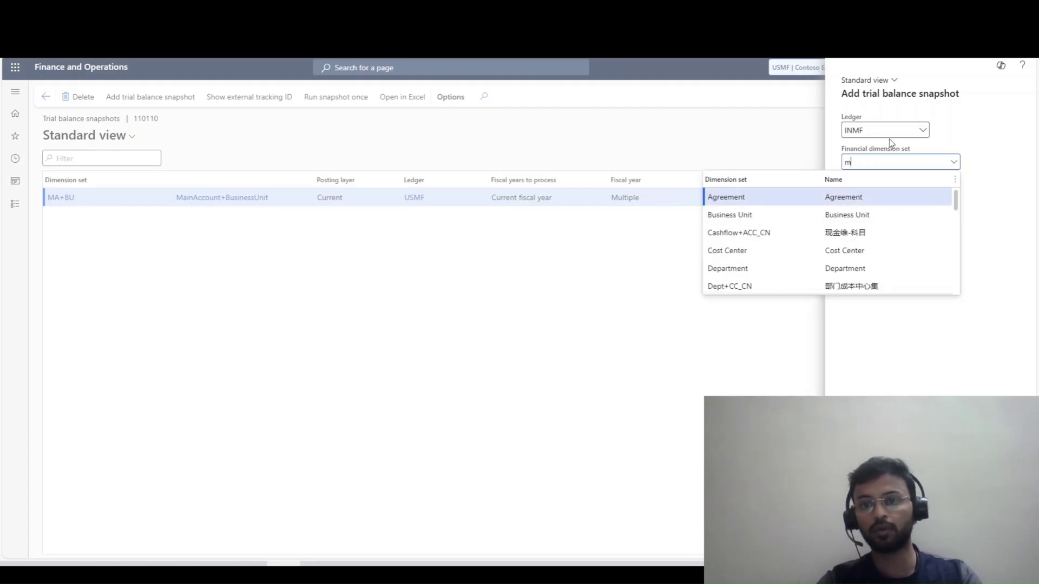
type("ma+")
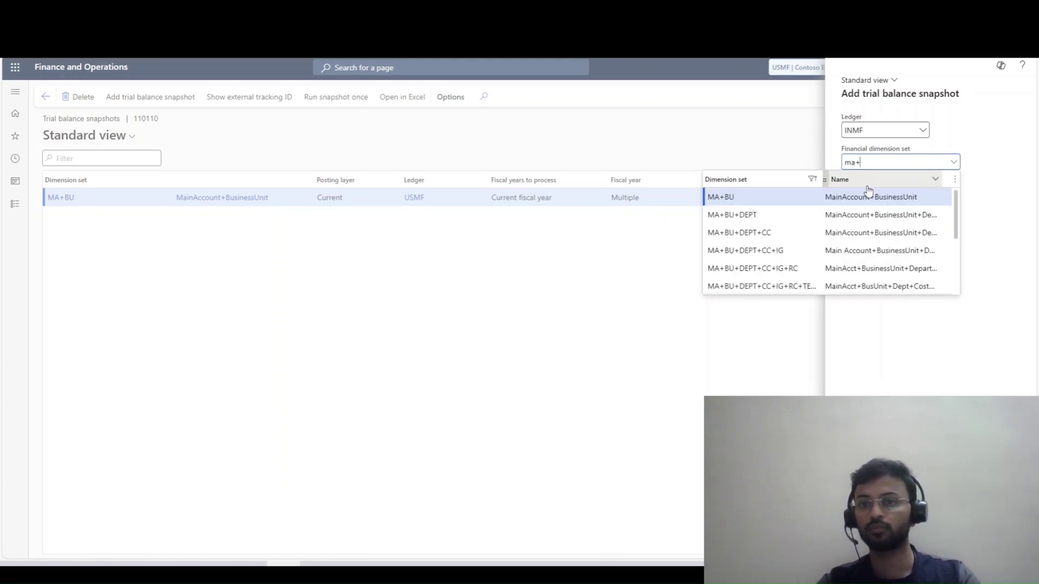
left_click(864, 198)
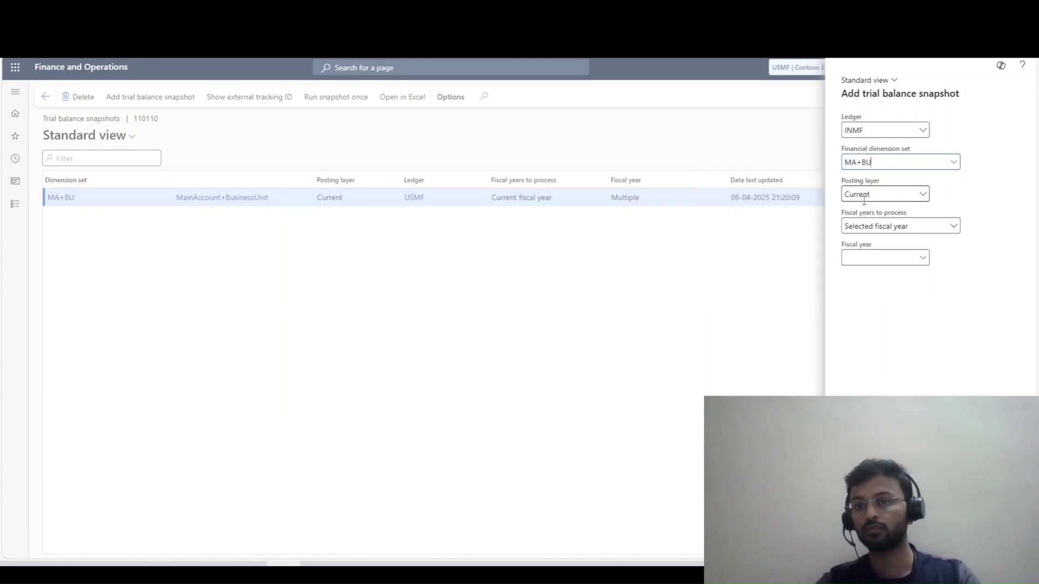
Step: Set the fiscal years to process to Current fiscal year and add the INMF snapshot
left_click(953, 229)
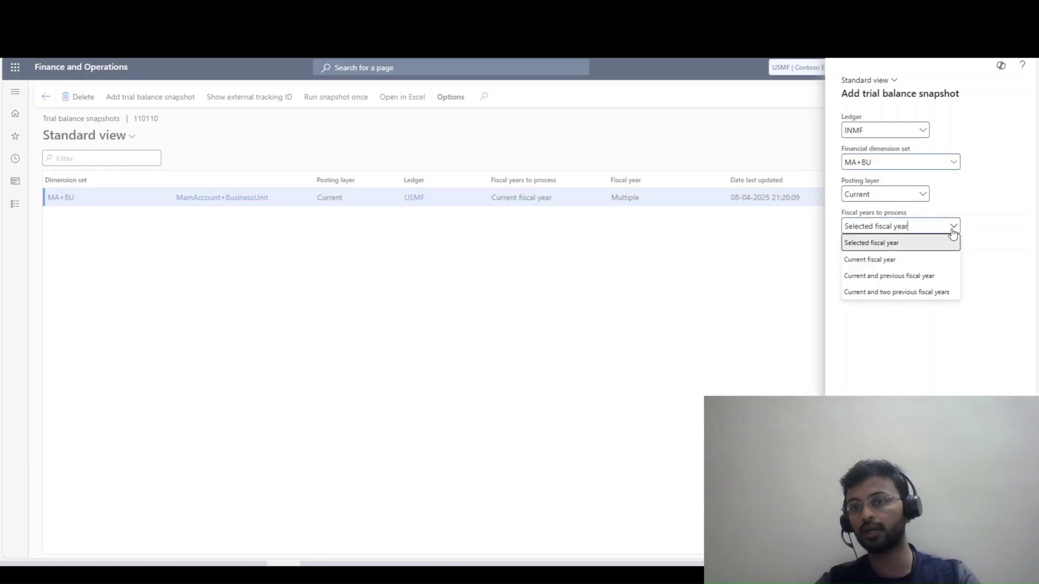
left_click(913, 259)
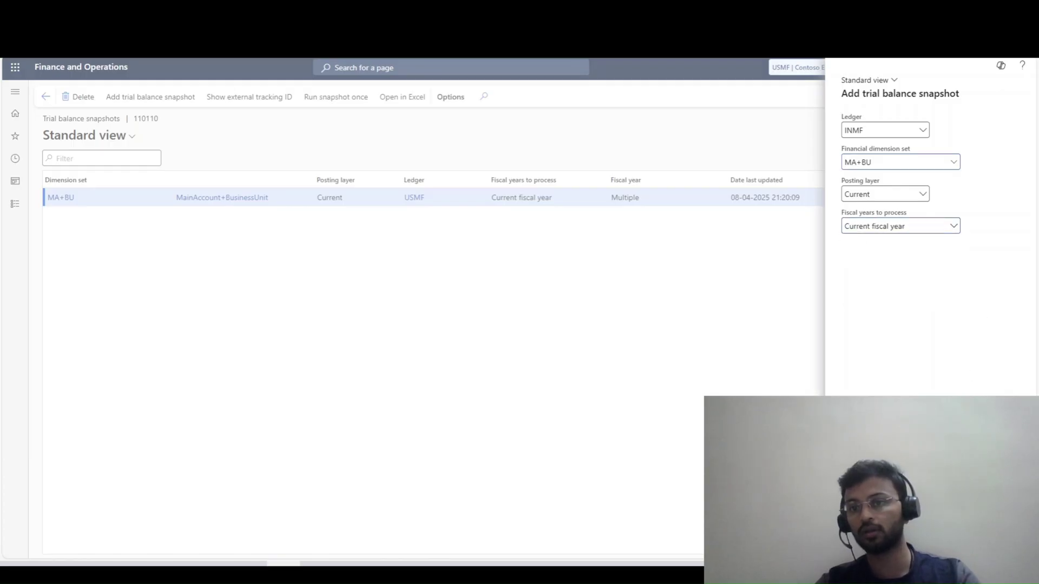
left_click(959, 543)
Step: Run the INMF snapshot once, dismiss the batch notification, and refresh the list to check its status
left_click(672, 218)
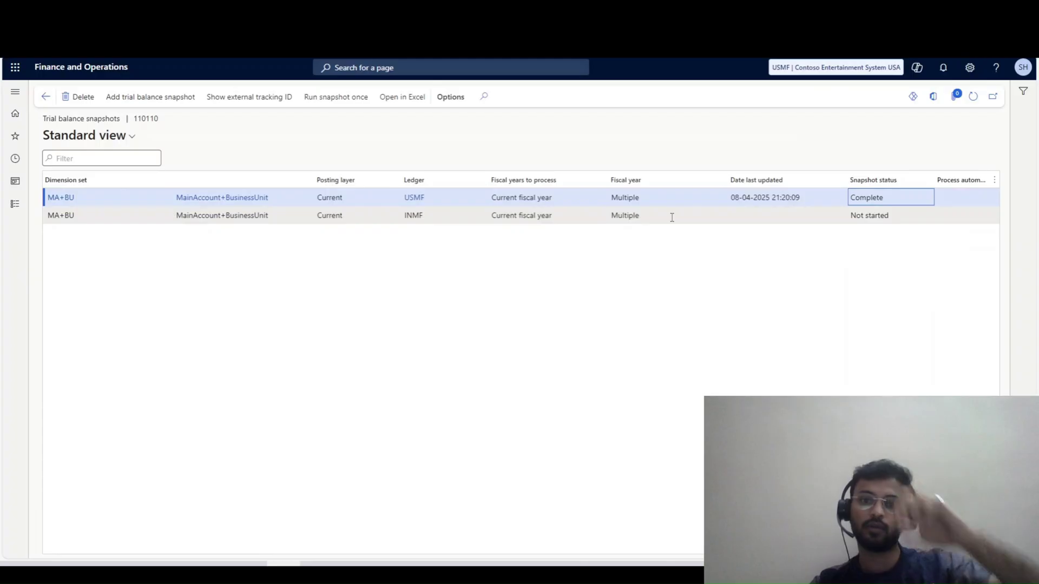
left_click(672, 217)
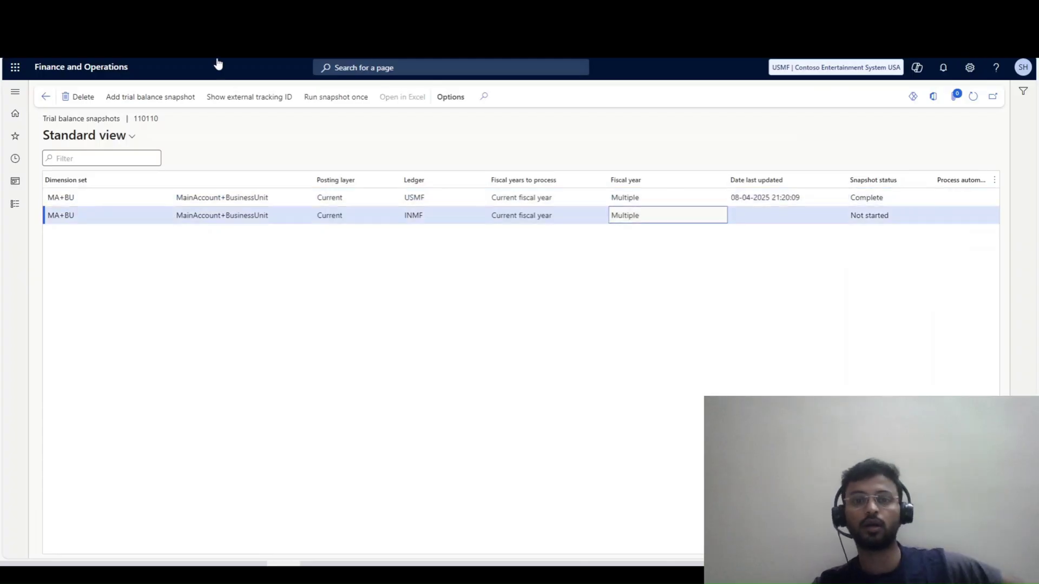
left_click(333, 98)
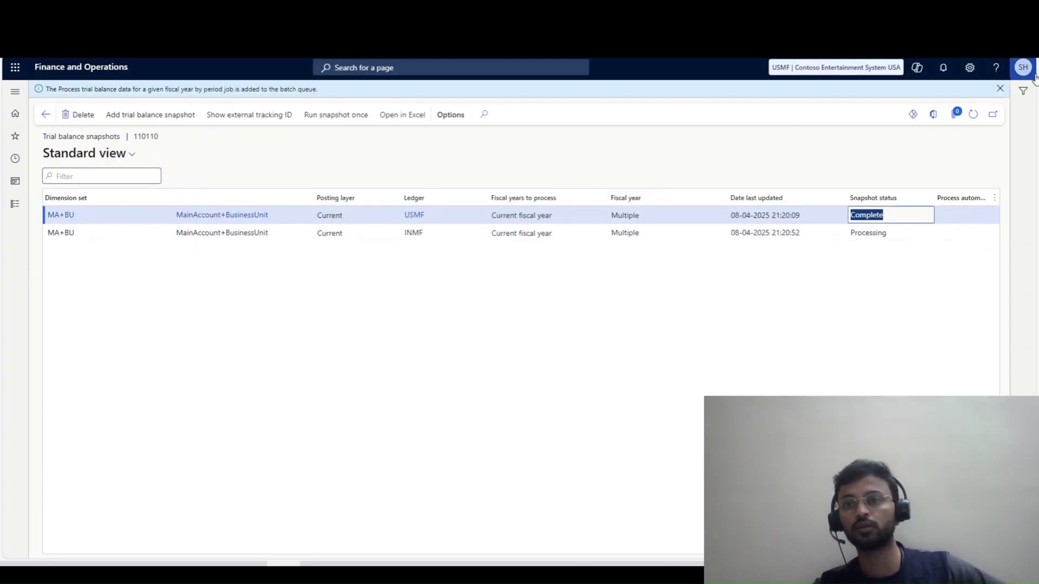
left_click(969, 115)
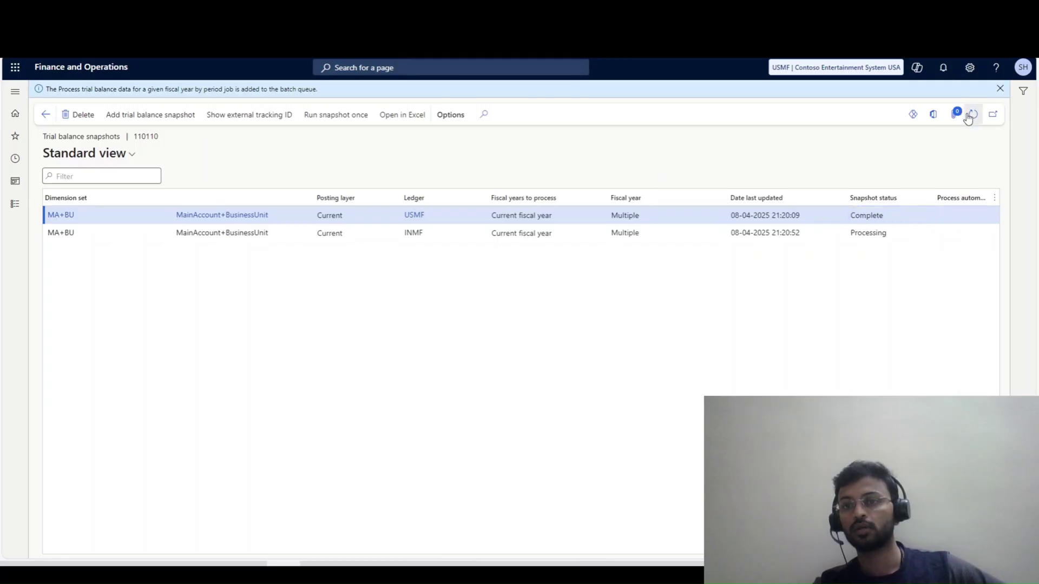
left_click(997, 89)
left_click(973, 97)
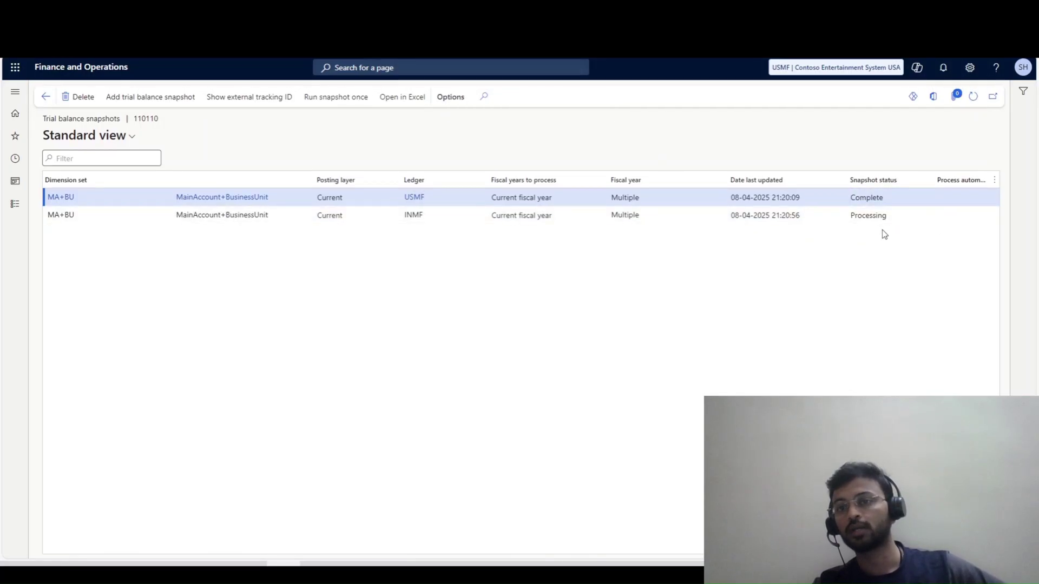
left_click(879, 217)
left_click(973, 96)
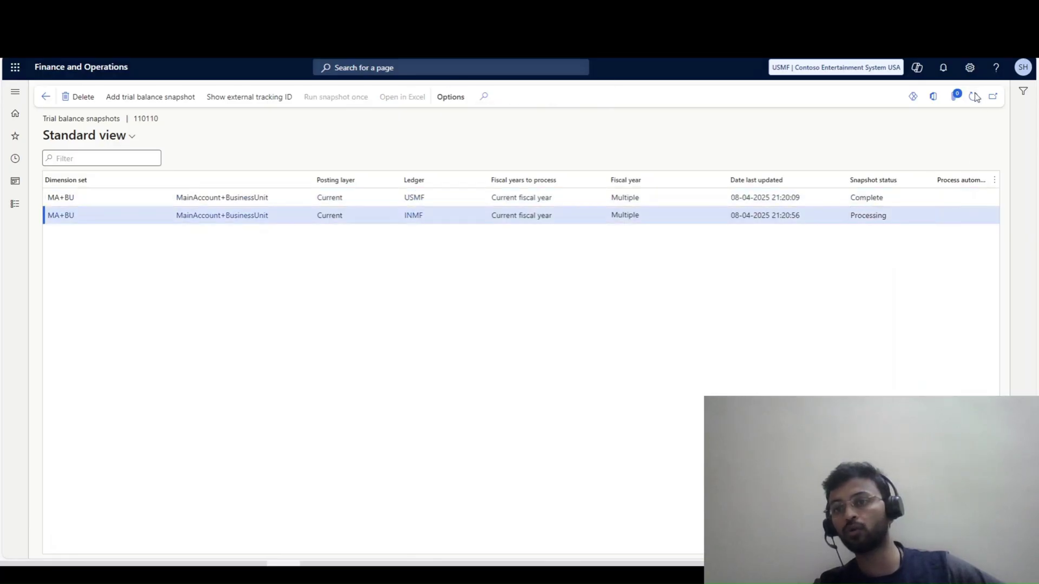
Step: Export the completed USMF MA+BU snapshot to Excel
left_click(865, 198)
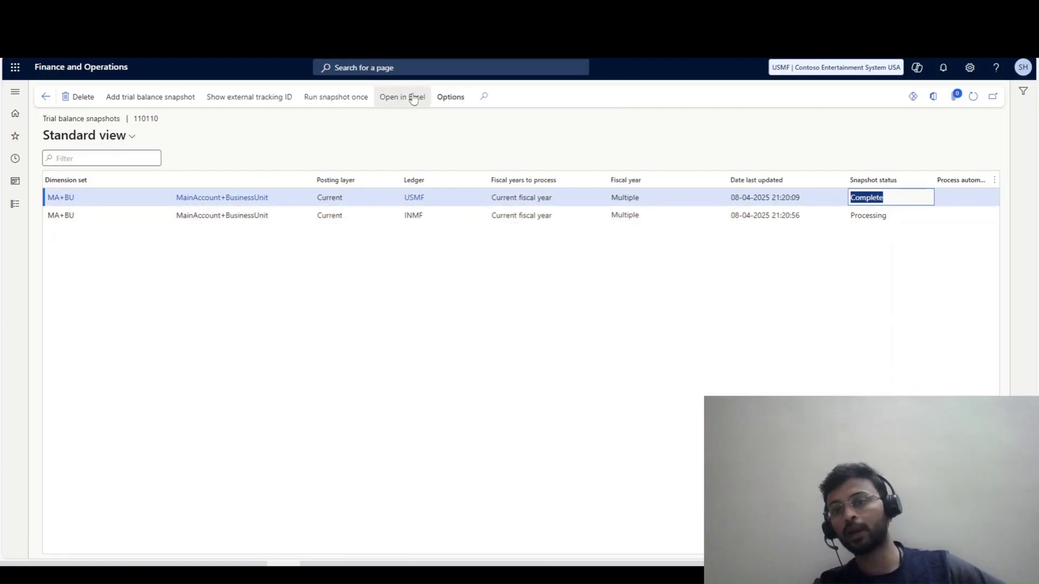
left_click(405, 108)
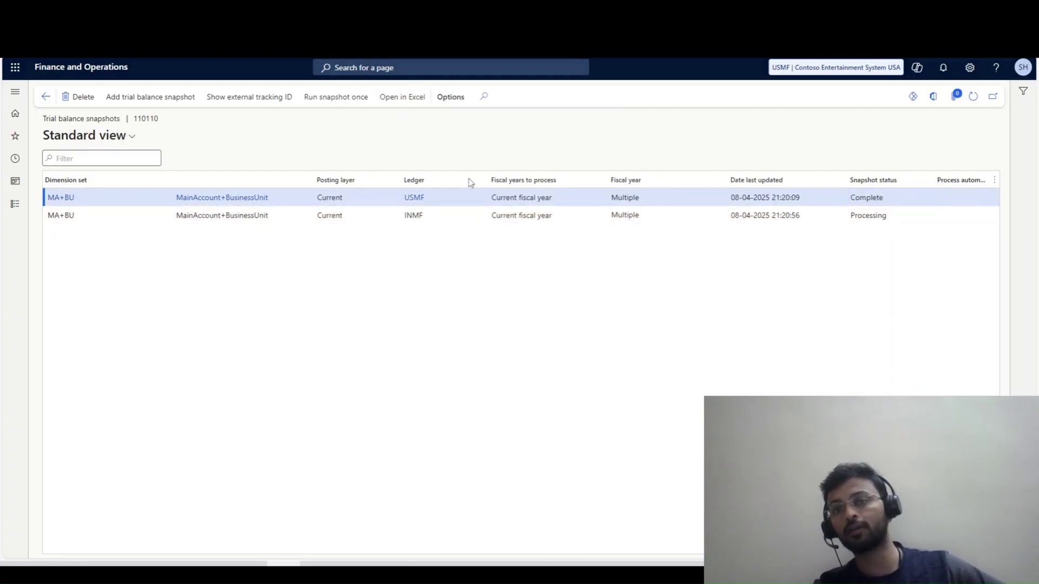
left_click(866, 154)
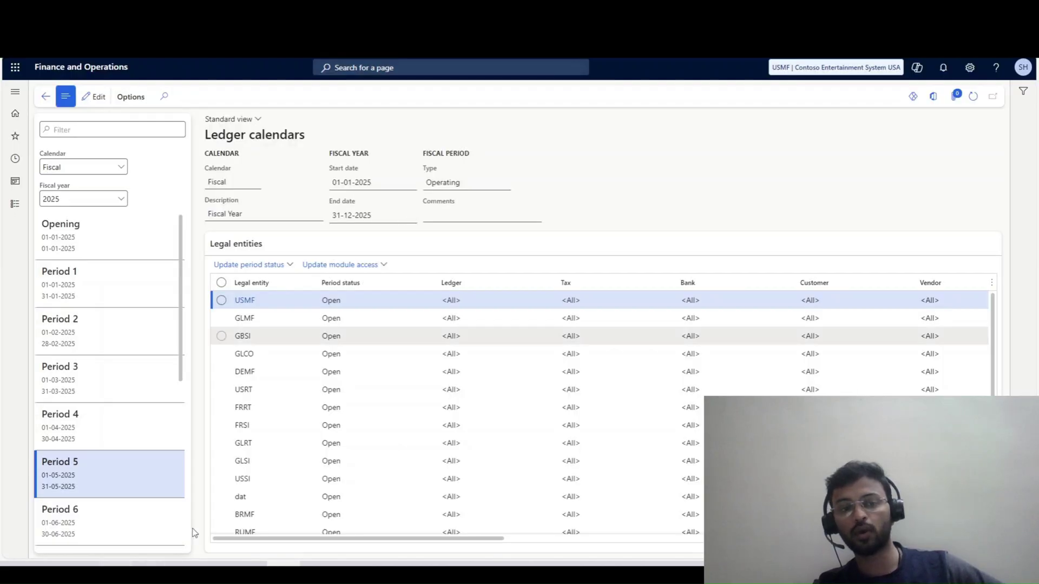
Step: Open the LedgerTrialBalanceFiscalYearSnapshotDataEntity workbook from the Downloads folder, and refresh the trial balance snapshots list while it loads
left_click(149, 565)
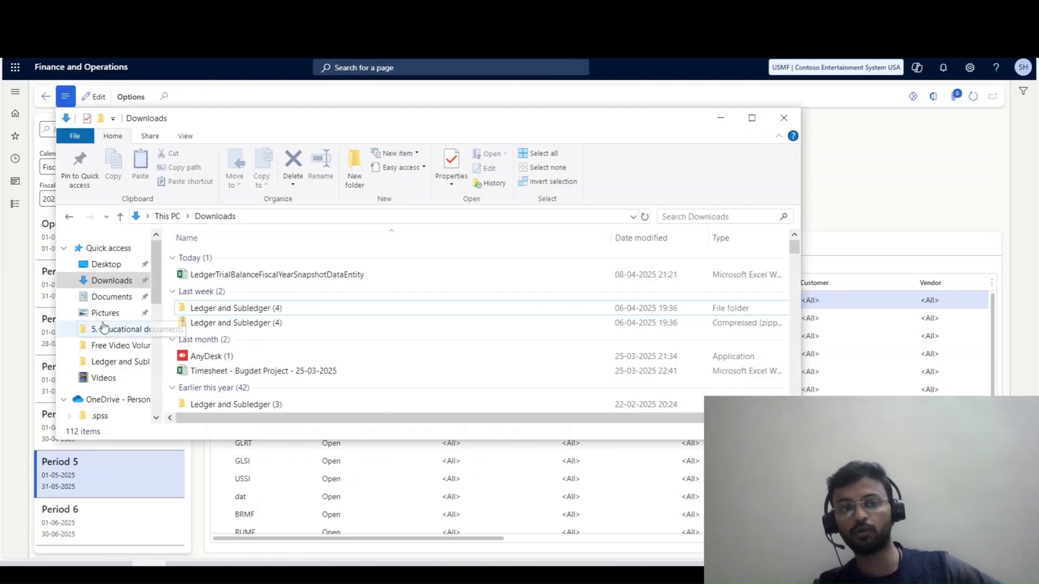
left_click(115, 270)
left_click(112, 281)
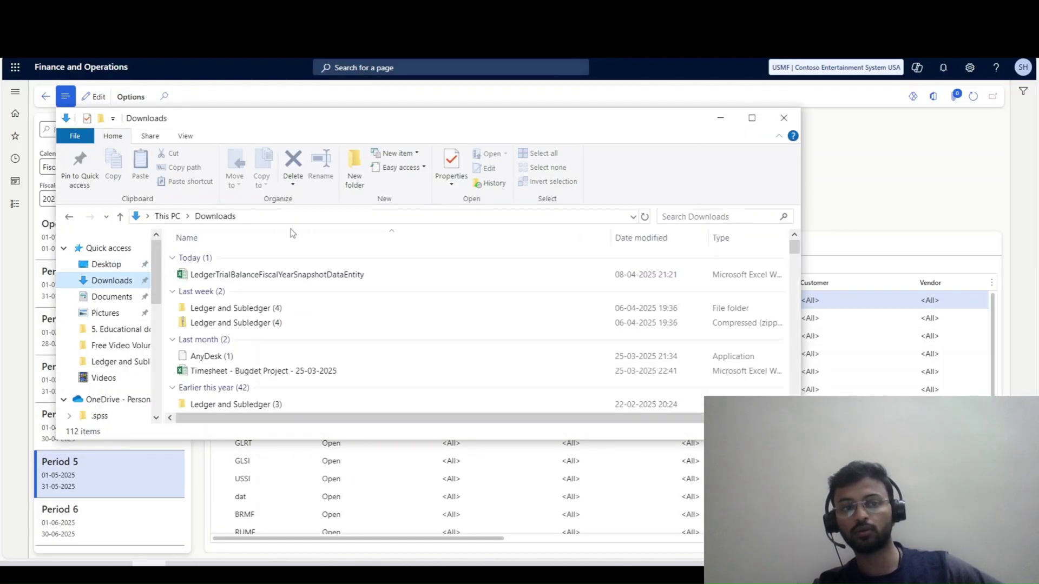
left_click(234, 275)
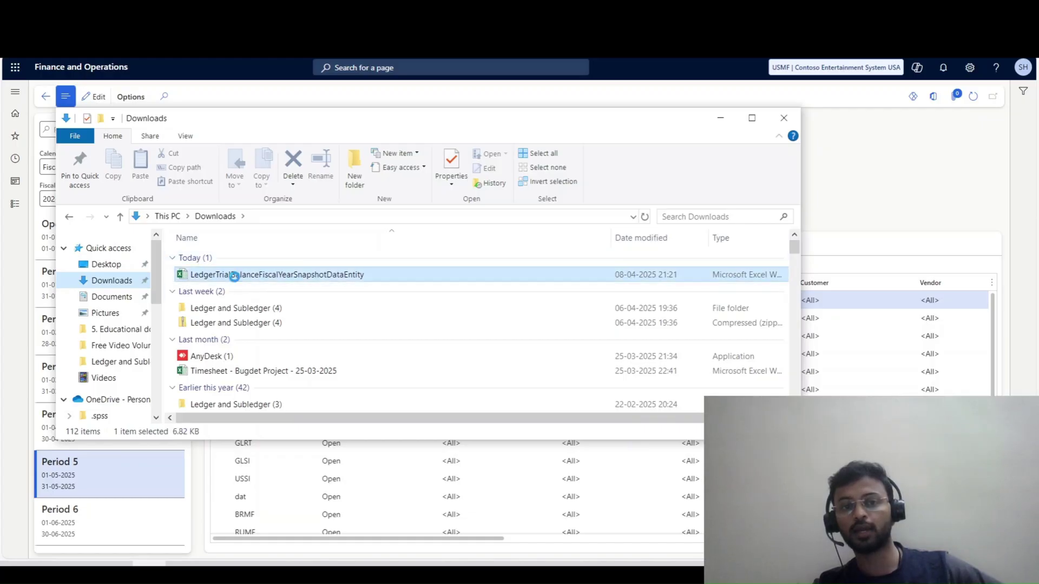
left_click(722, 118)
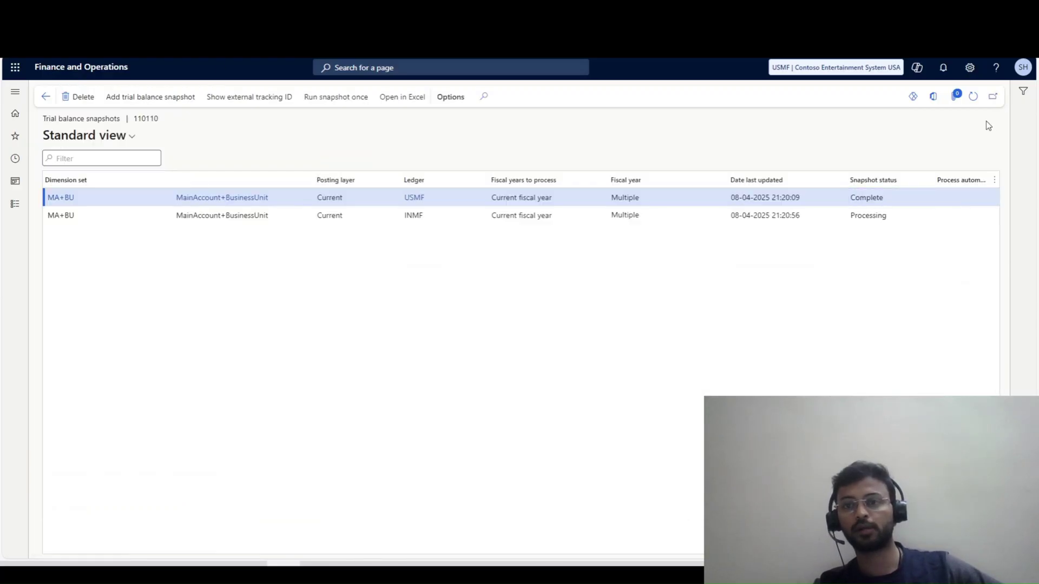
left_click(972, 97)
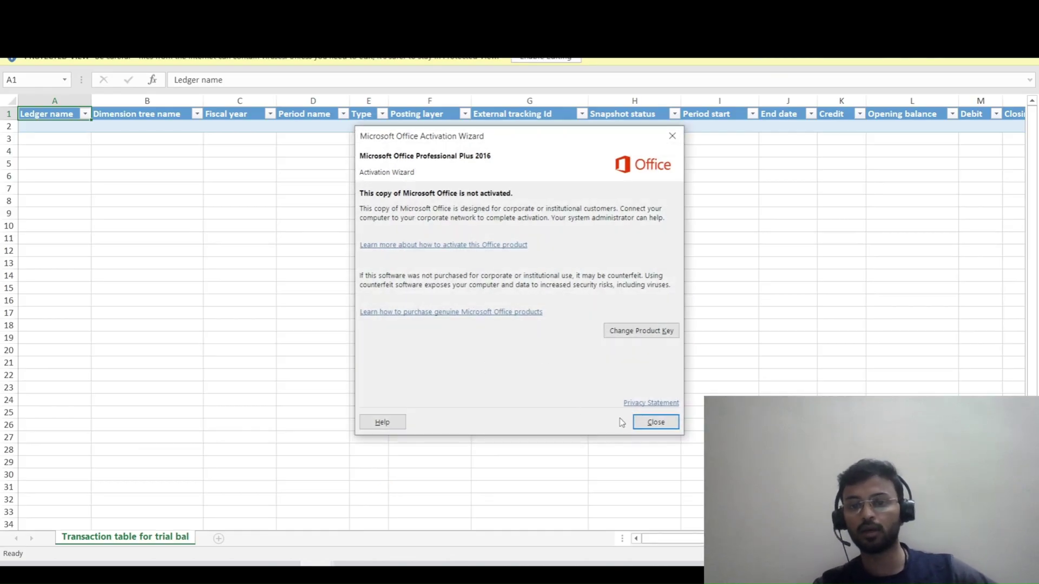
Step: Dismiss the Office activation notices in Excel and enable editing of the snapshot workbook so its data connector loads
left_click(656, 422)
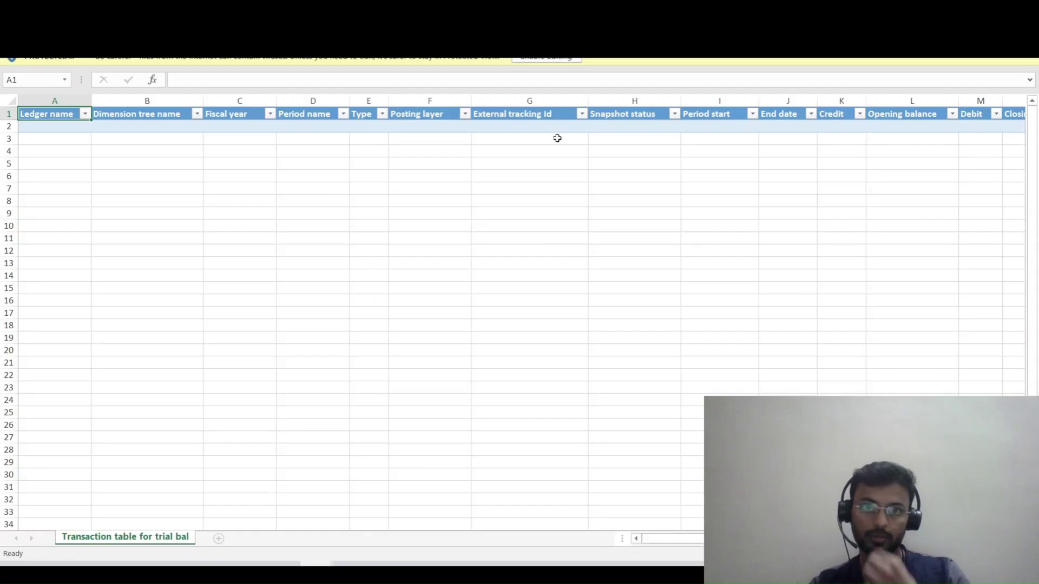
left_click(544, 58)
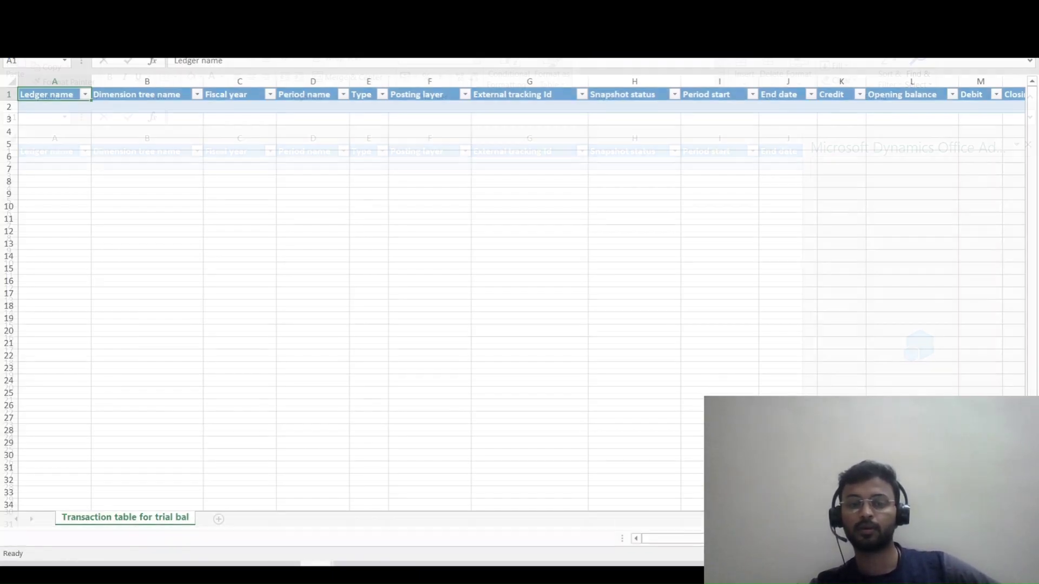
mouse_move(316, 563)
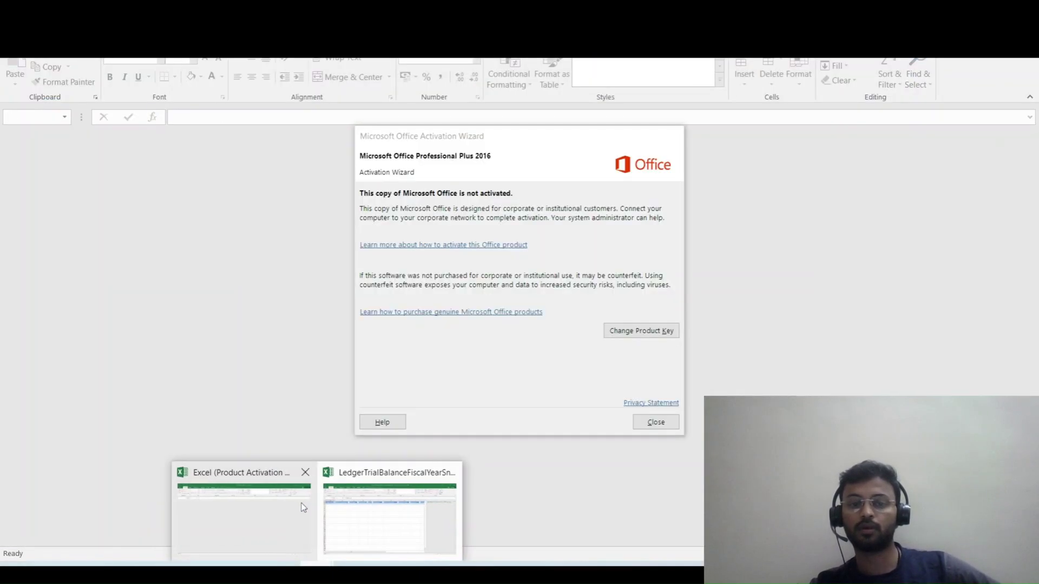
left_click(275, 531)
left_click(655, 426)
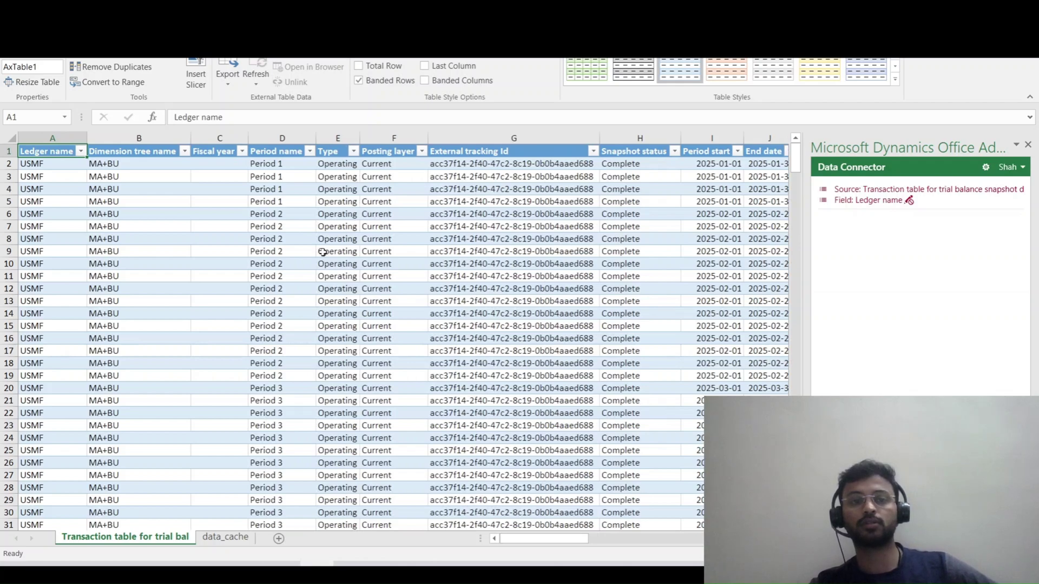
Step: Review the exported snapshot's columns along the first data row, from ledger name through period dates to closing balance
left_click(157, 167)
key("Down")
key("Left")
key("Up")
key("Right")
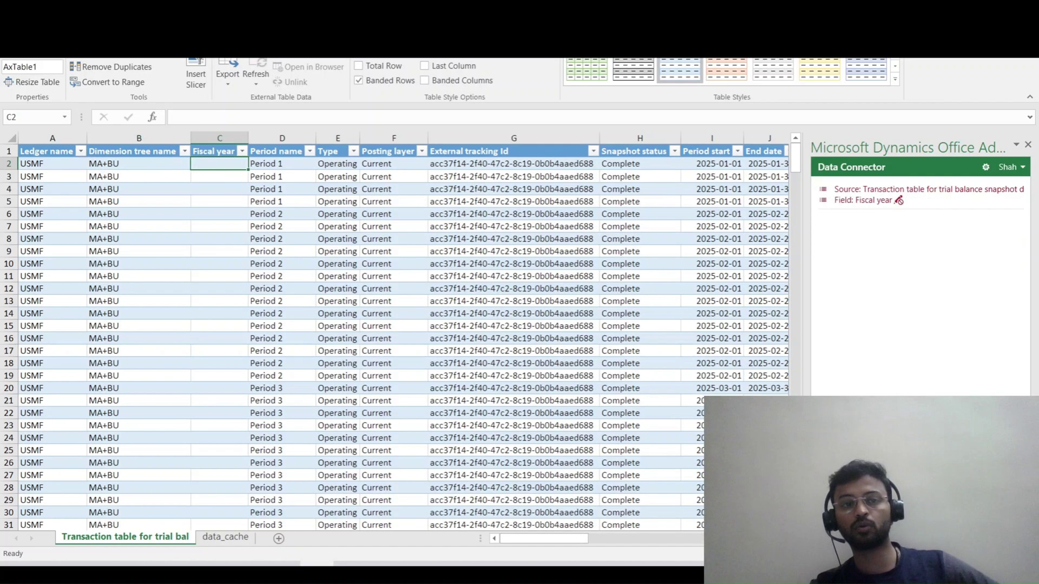
key("Right")
key("Right")
key("Right")
key("Right")
key("Right")
key("Right")
key("Right")
key("Right")
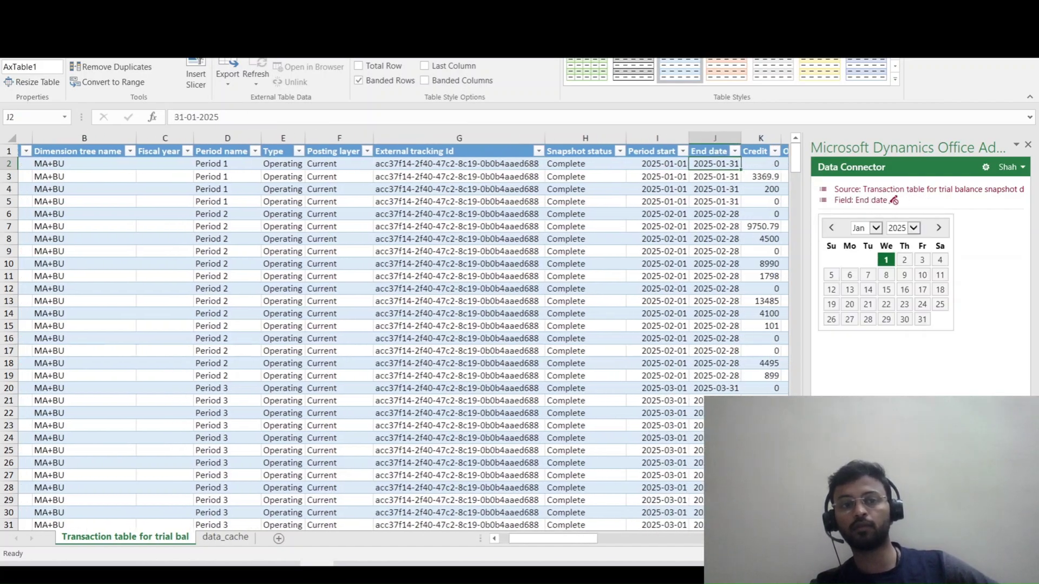
key("Right")
key("Right")
key("Right")
key("Right")
key("Right")
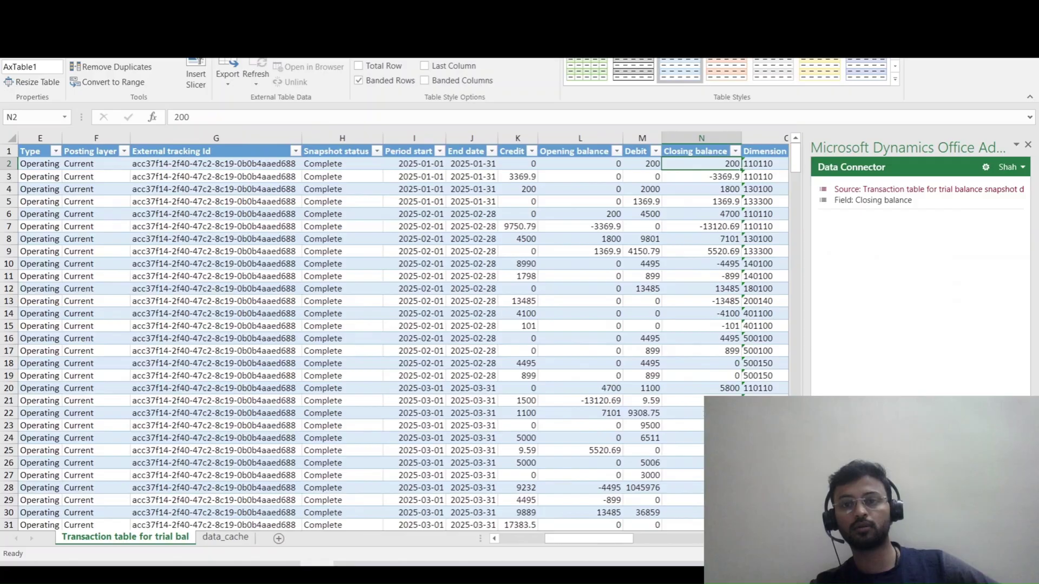
Step: Examine the debit and closing balance columns and the dimension value columns through Dimension value 6
key("Right")
key("Left")
key("Left")
key("Right")
key("Right")
key("Right")
key("Right")
key("Right")
key("Right")
key("Right")
key("Right")
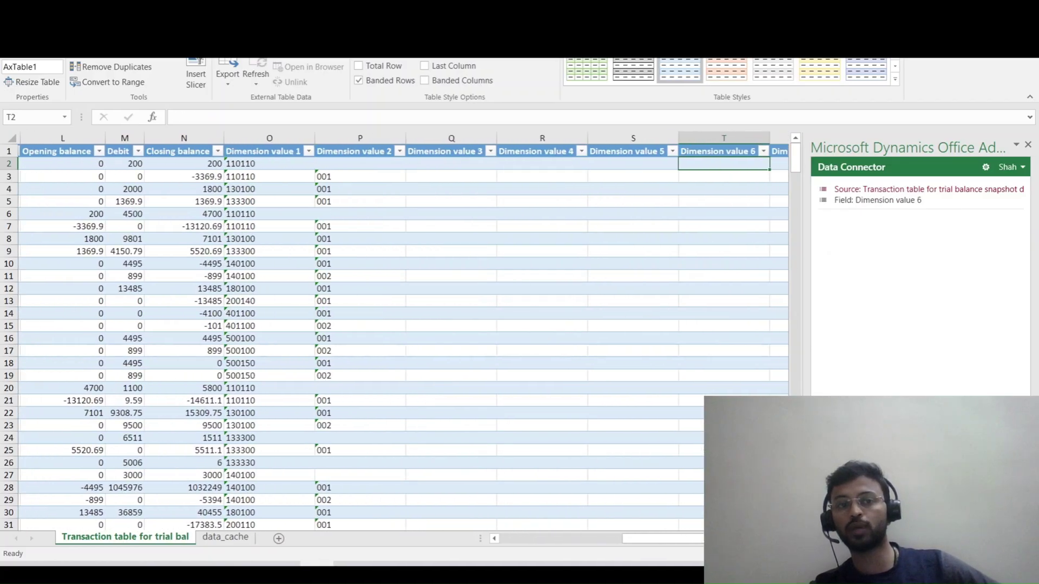
Step: Examine the remaining dimension value columns of the snapshot through Dimension value 11
key("Right")
key("Right")
key("Right")
key("Right")
key("Left")
key("Left")
key("Left")
key("Left")
key("Left")
key("Left")
key("Left")
key("Left")
key("Left")
key("Left")
key("Left")
key("Left")
key("Left")
key("Left")
key("Left")
key("Left")
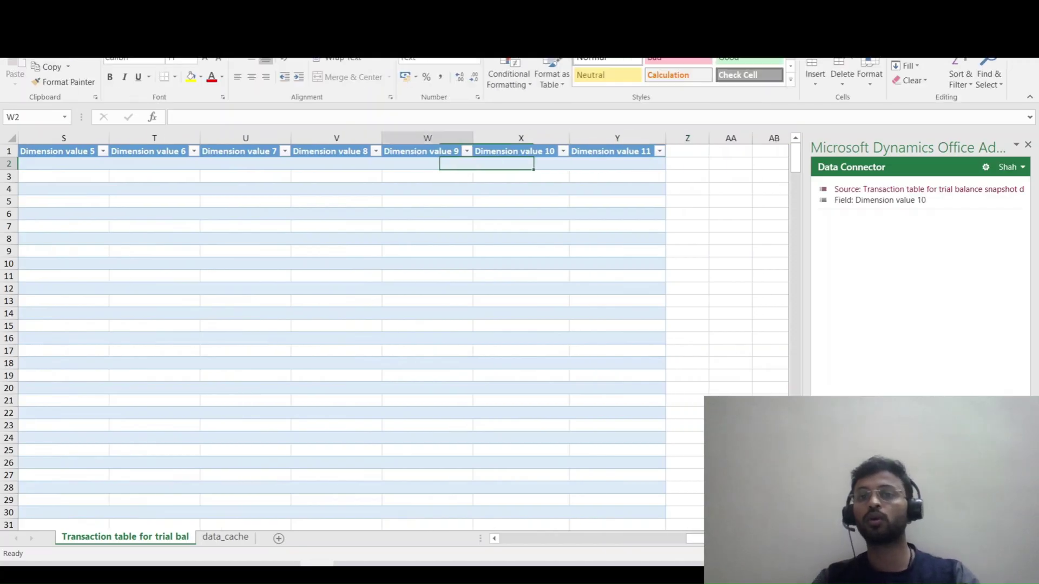
Step: Review the closing balance and Dimension value 1 columns again, and return to the Ledger name header
key("Left")
key("Left")
key("Left")
key("Left")
key("Left")
key("Left")
key("Left")
key("Left")
key("Right")
key("Right")
key("Right")
key("Right")
key("Right")
key("Right")
key("Right")
key("Right")
key("Right")
key("Right")
key("Right")
key("Right")
key("Right")
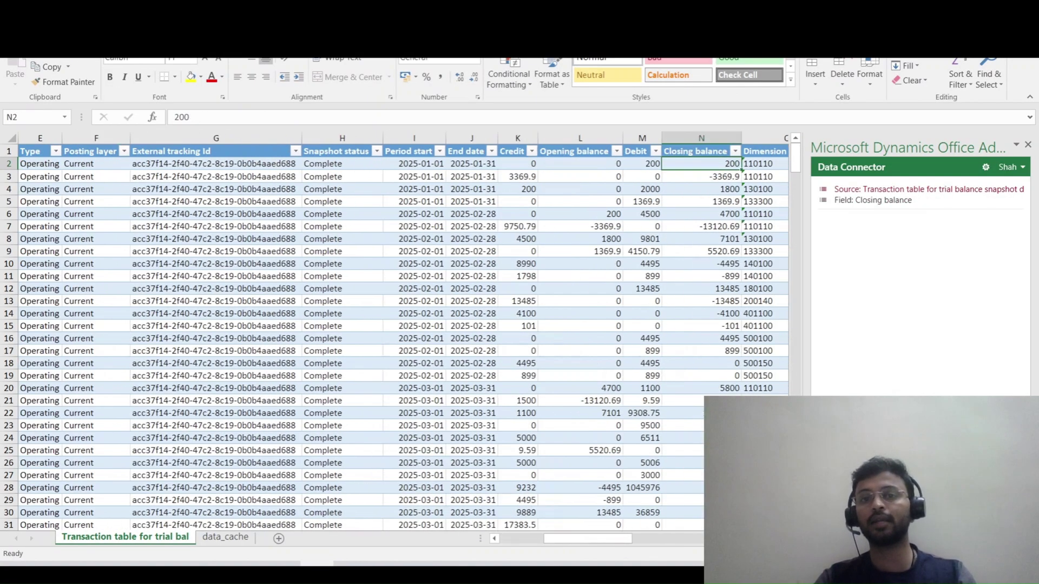
key("Right")
key("Left")
key("Left")
key("Left")
key("Left")
key("Left")
key("Left")
key("Left")
key("Left")
key("Left")
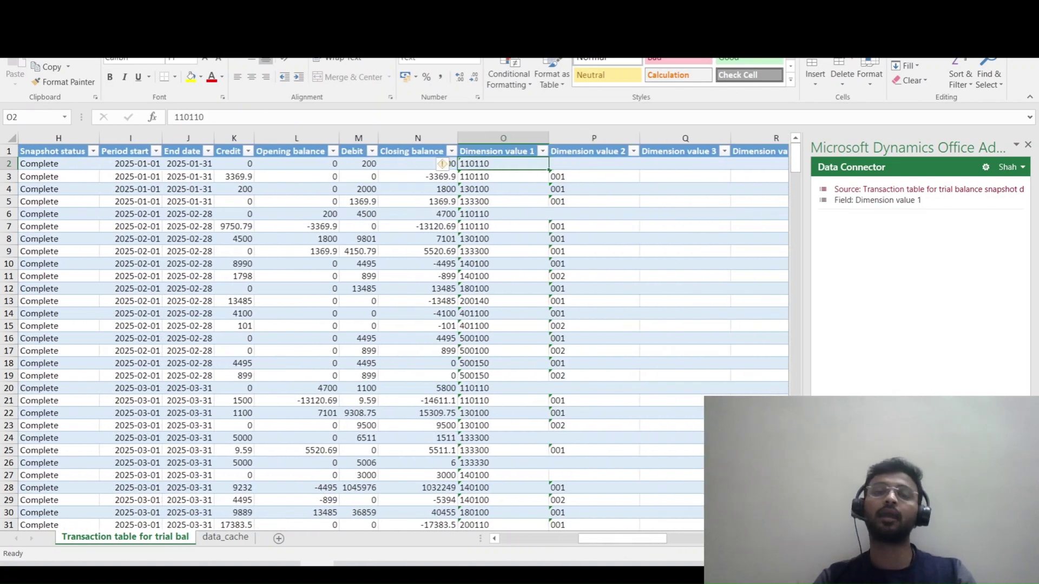
key("Left")
key("Left")
key("Left")
key("Left")
key("Left")
key("Left")
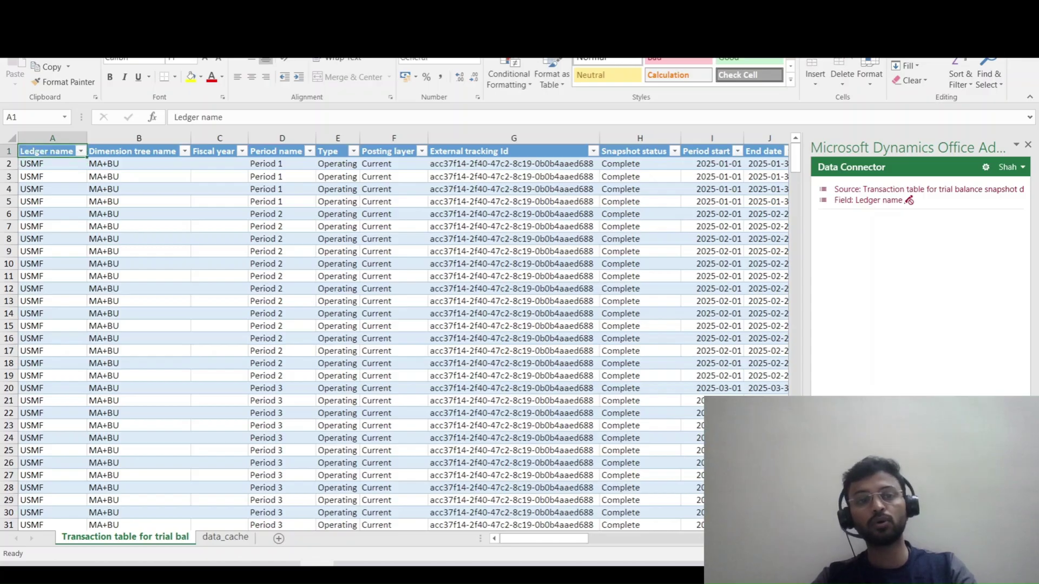
Step: Review the Period 1 rows across the fiscal year, opening balance and debit columns up to Dimension value 1
key("Down")
key("Down")
key("Right")
key("Right")
key("Right")
key("Right")
key("Right")
key("Right")
key("Right")
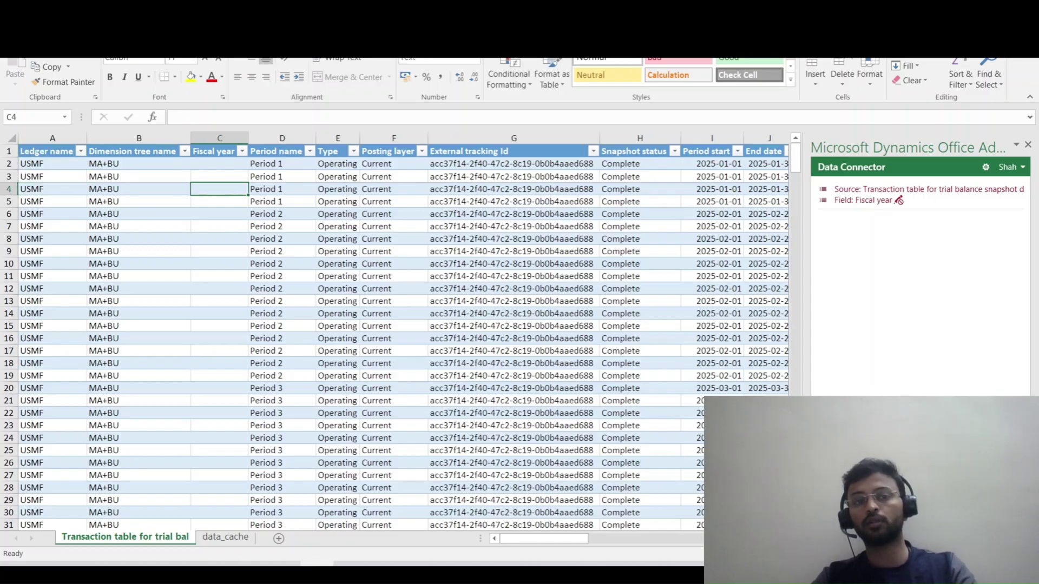
key("Right")
key("Right")
key("Right")
key("Right")
key("Right")
key("Right")
key("Right")
key("Right")
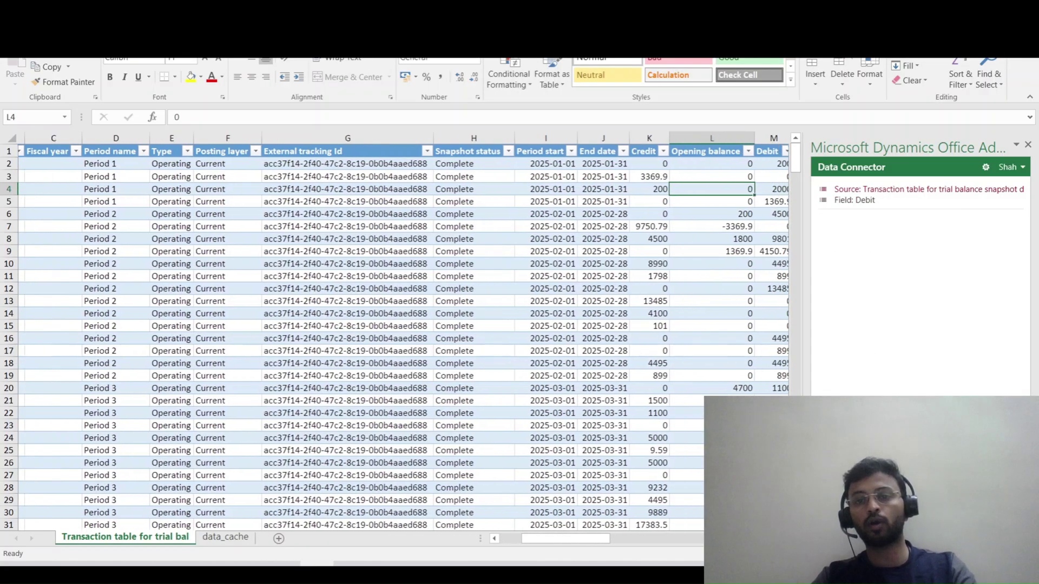
key("Left")
key("Up")
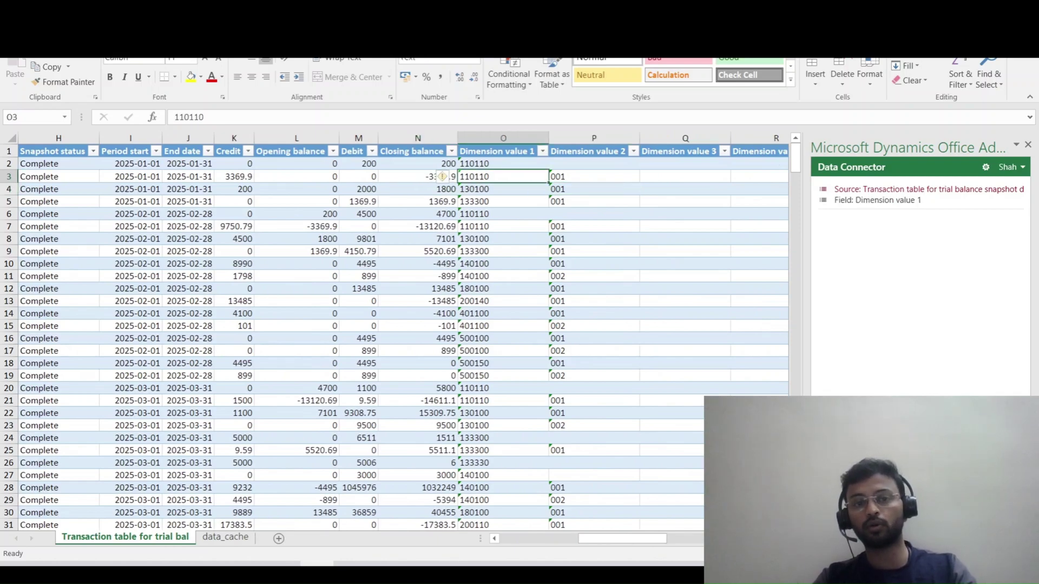
Step: Filter the Dimension value 1 column to show only main account 110110
key("Up")
key("Up")
key("Down")
key("XF86AudioLowerVolume")
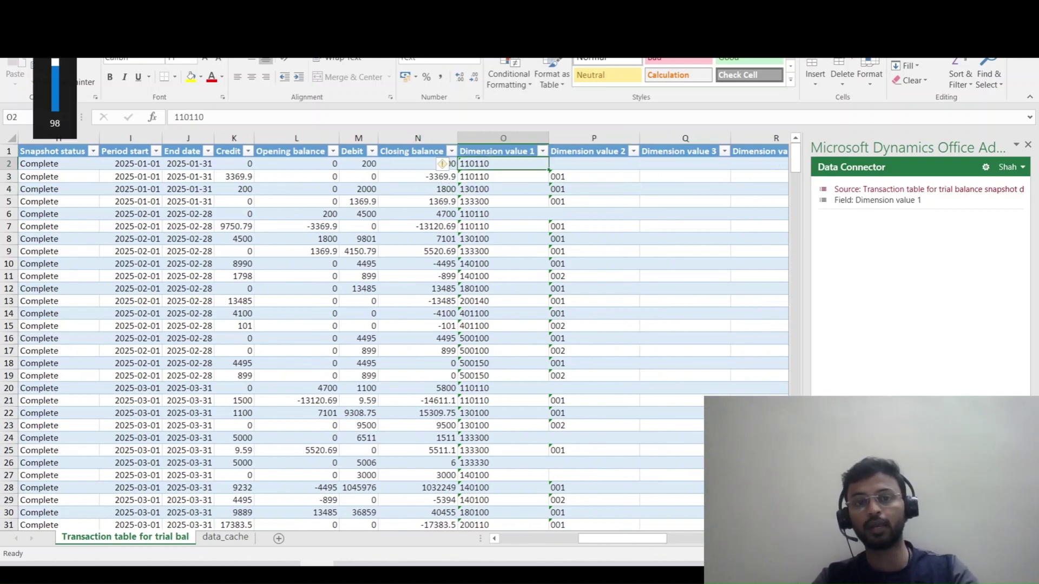
key("F2")
key("shift+Home")
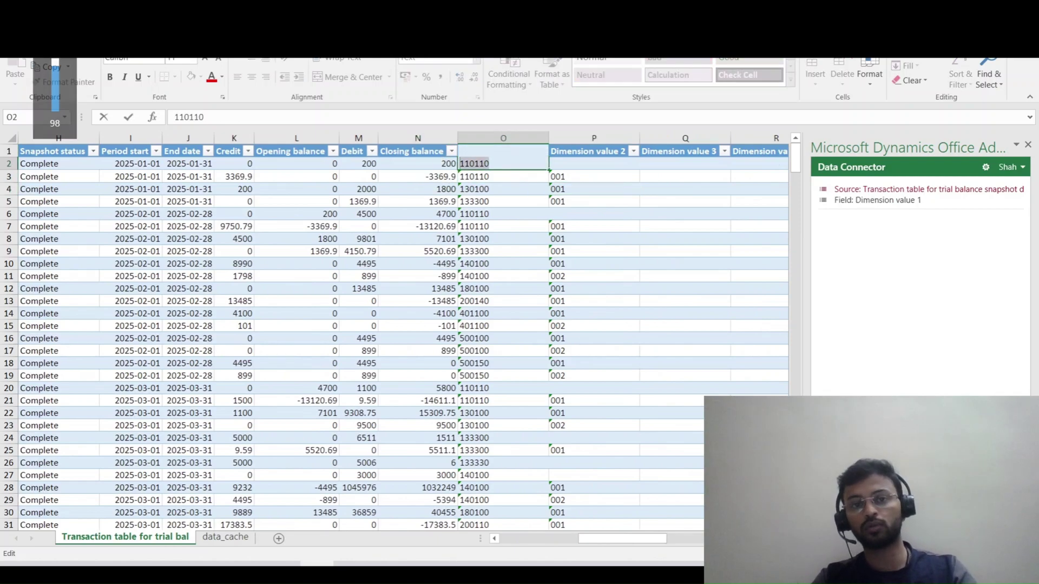
key("ctrl+c")
key("Escape")
key("Up")
key("alt+Down")
key("Up")
key("space")
key("Down")
key("space")
key("Return")
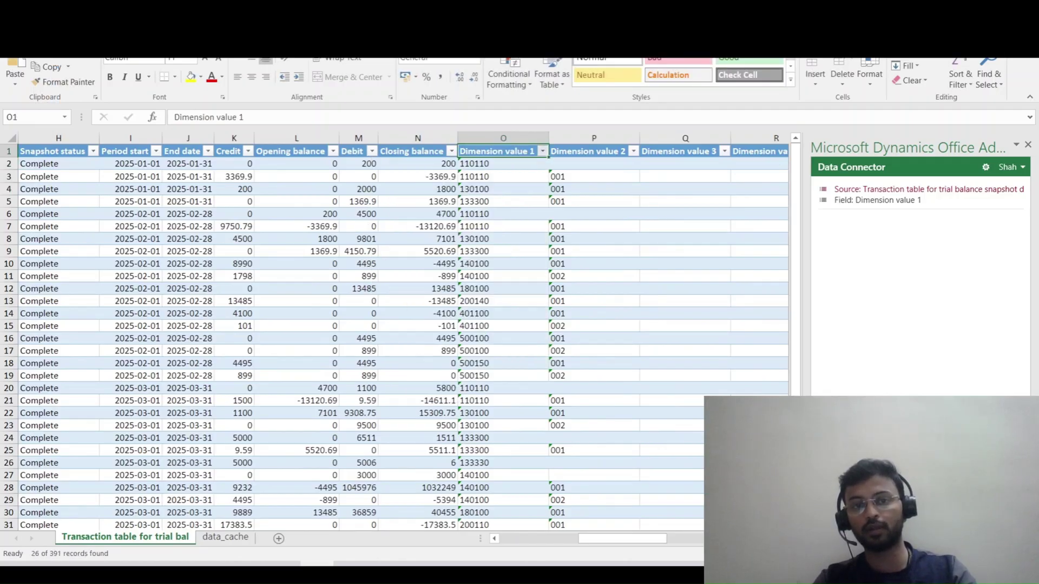
Step: Review the filtered 110110 rows from the dimension tree and period columns across to end date, credit and debit
key("Down")
key("Left")
key("Left")
key("Left")
key("Left")
key("Left")
key("Left")
key("Left")
key("Left")
key("Left")
key("Left")
key("Left")
key("Left")
key("Left")
key("Left")
type("0")
key("Escape")
key("Right")
key("Right")
key("Right")
key("Right")
key("Right")
key("Right")
key("Right")
key("Right")
key("Right")
key("Right")
key("Right")
key("Right")
key("Right")
key("Right")
key("Right")
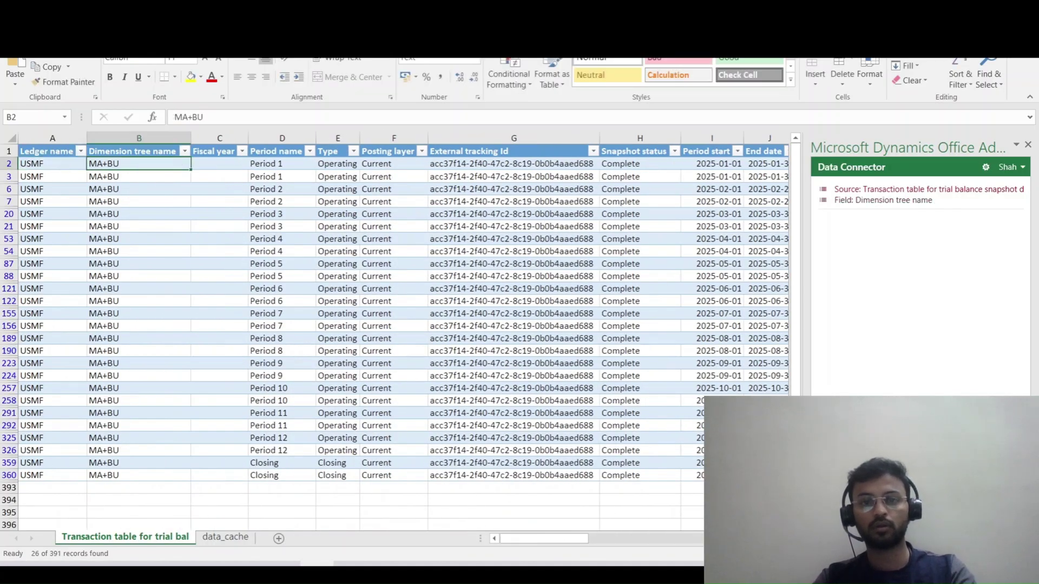
key("Left")
key("Left")
key("Left")
key("Left")
key("Left")
key("Left")
key("Left")
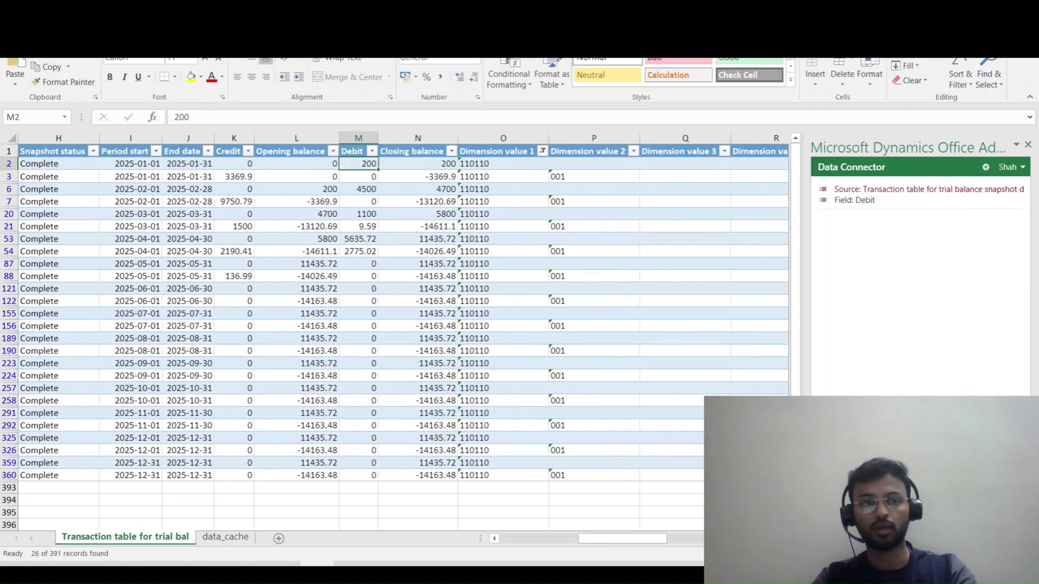
key("Right")
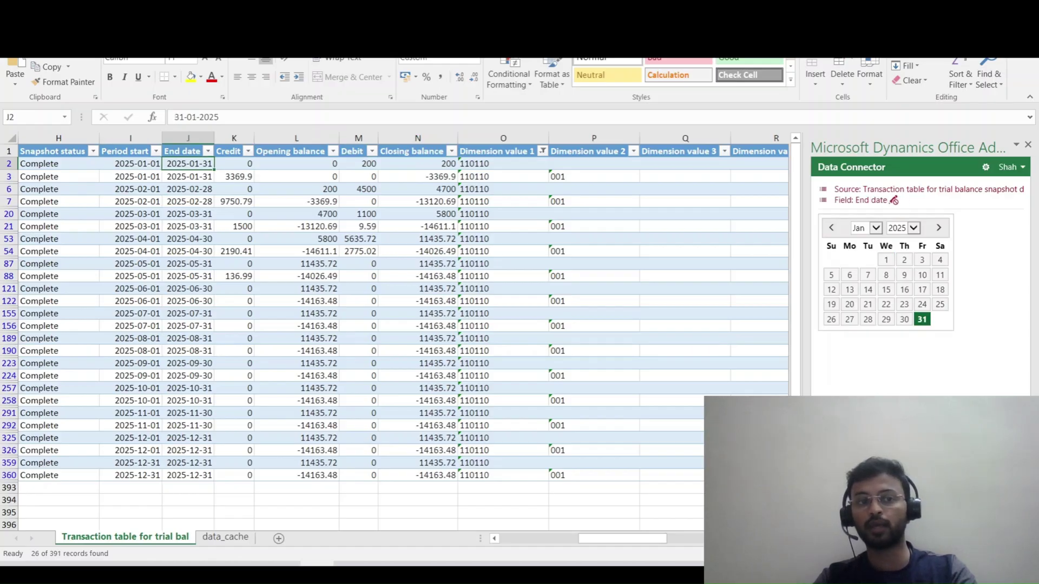
key("Right")
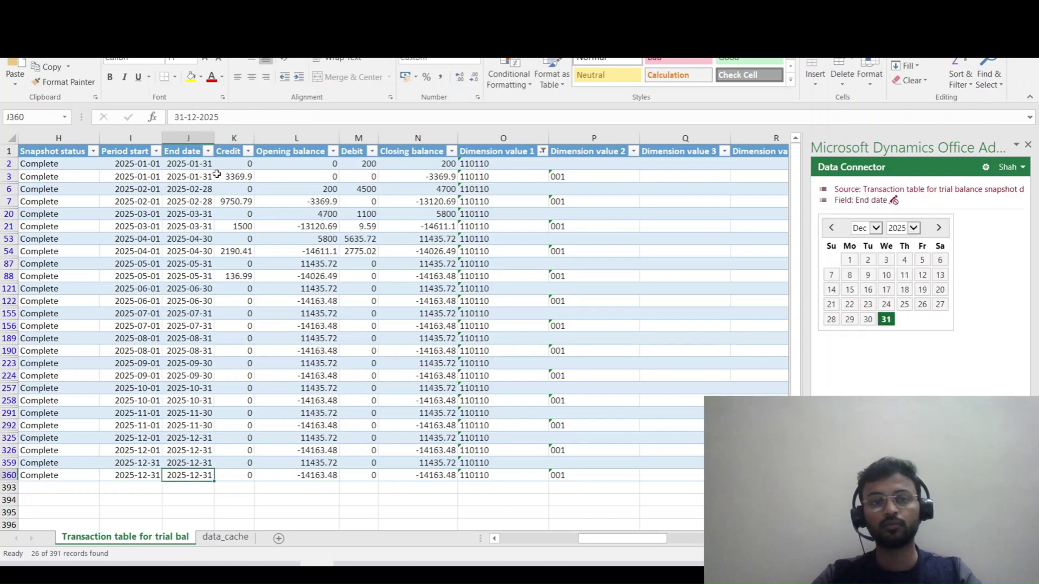
Step: Compare the credit, debit, opening and closing balances of account 110110 for January and February 2025
left_click(231, 152)
left_click(362, 164)
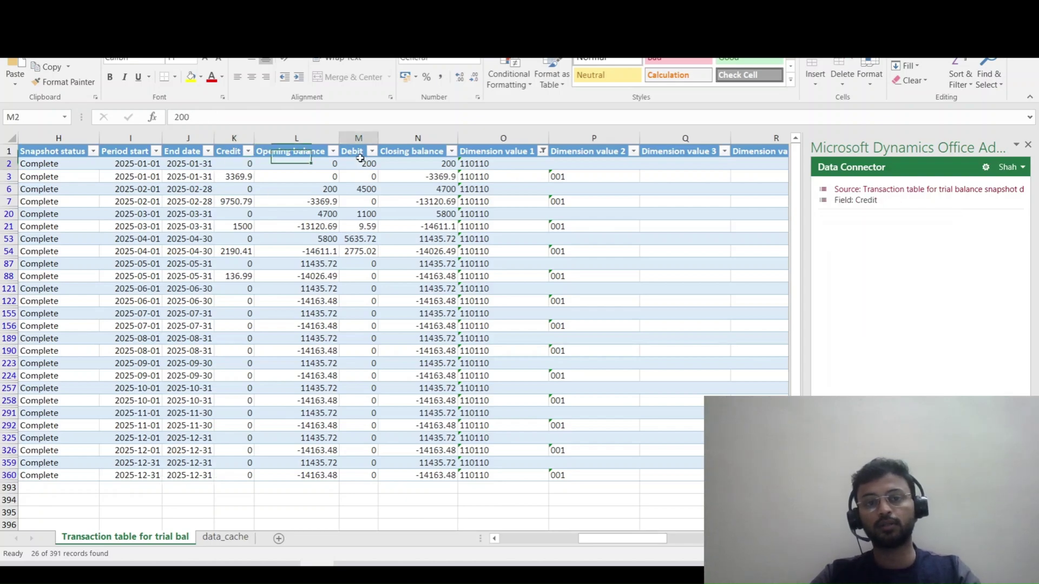
left_click(226, 177)
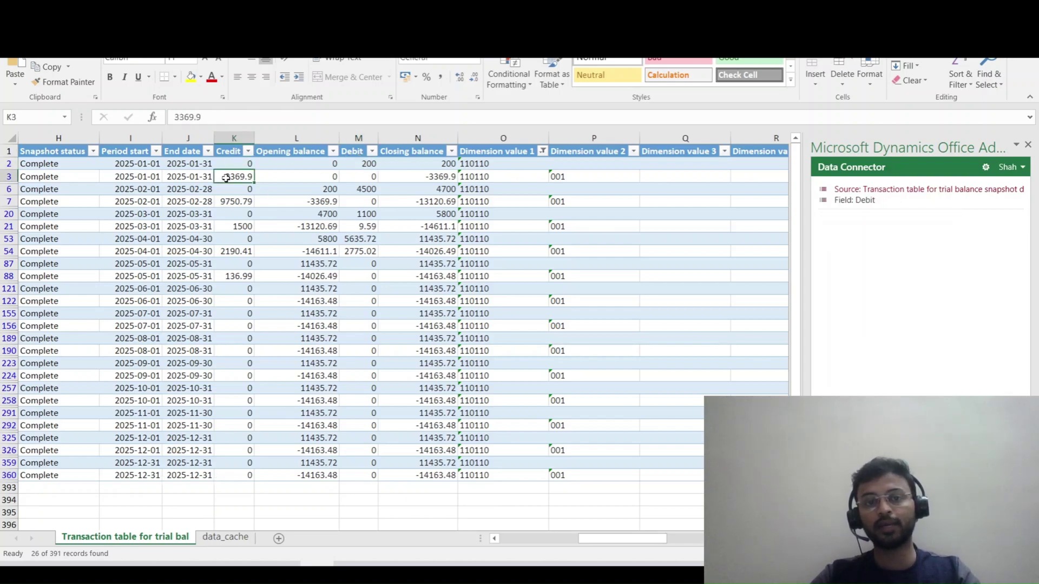
left_click(443, 176)
left_click(328, 191)
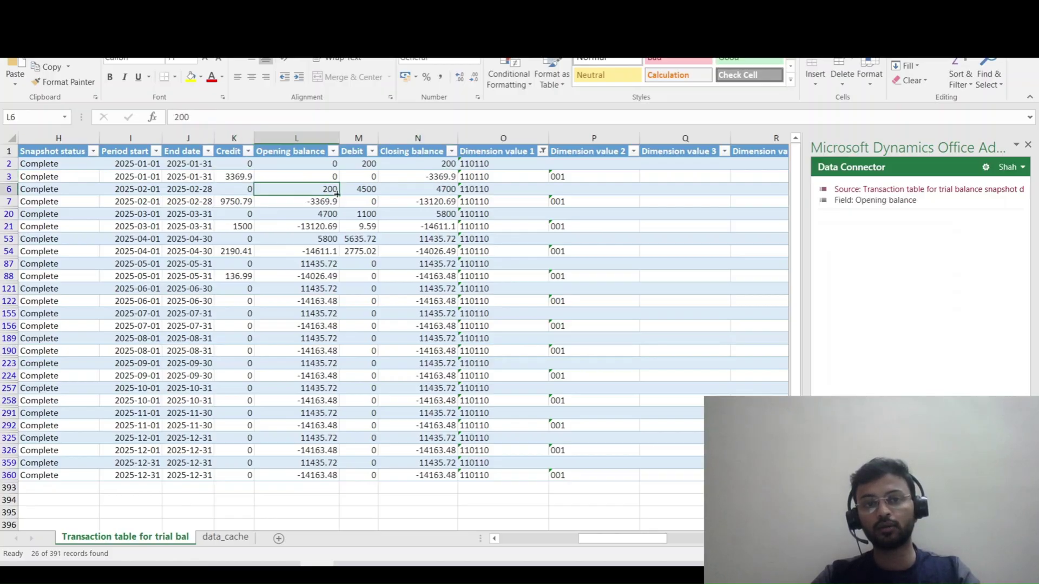
left_click(368, 191)
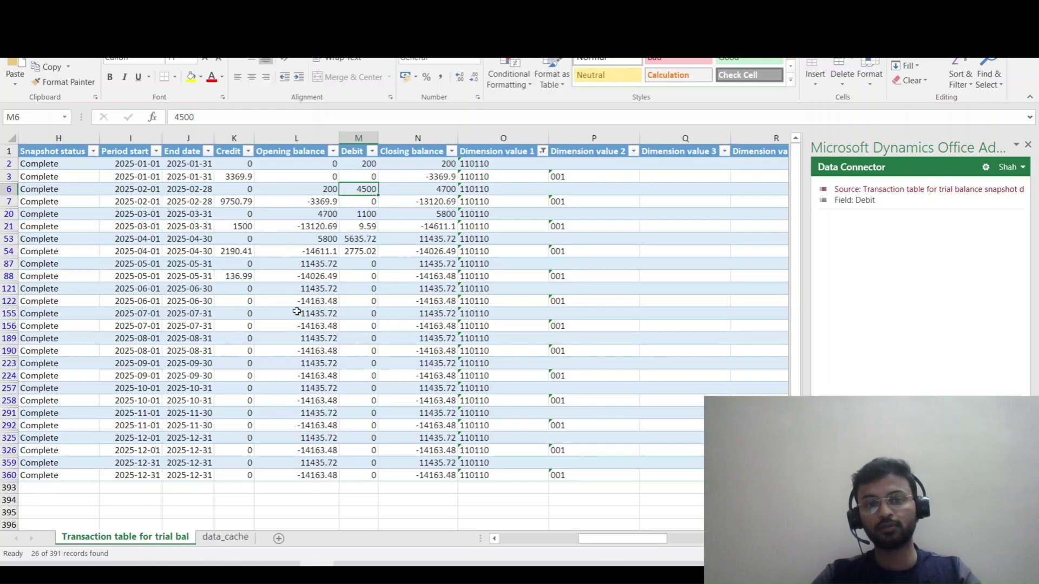
left_click(427, 198)
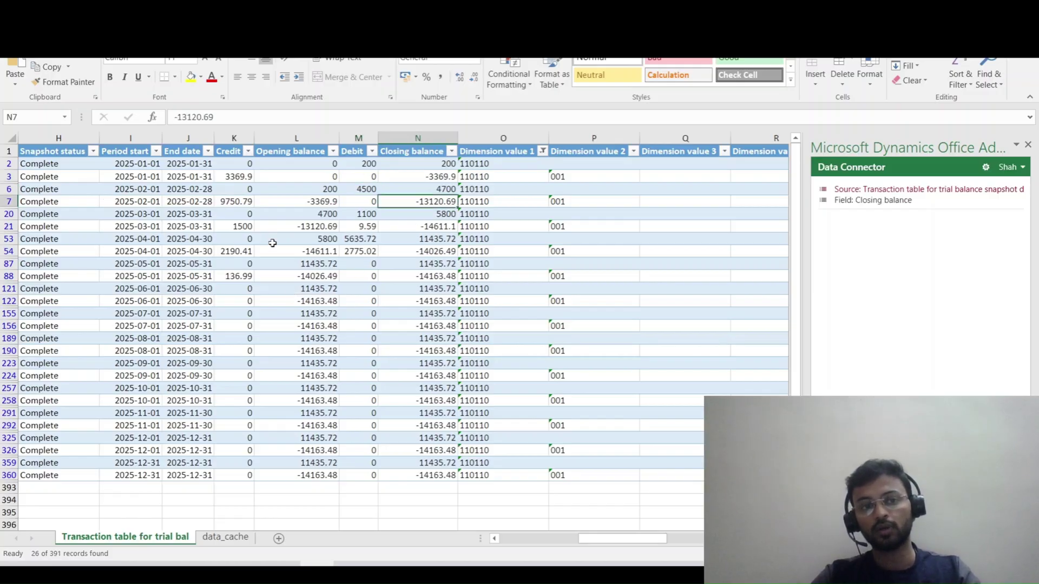
Step: Check the period end dates of account 110110 from March to November 2025 against the period names
left_click(178, 215)
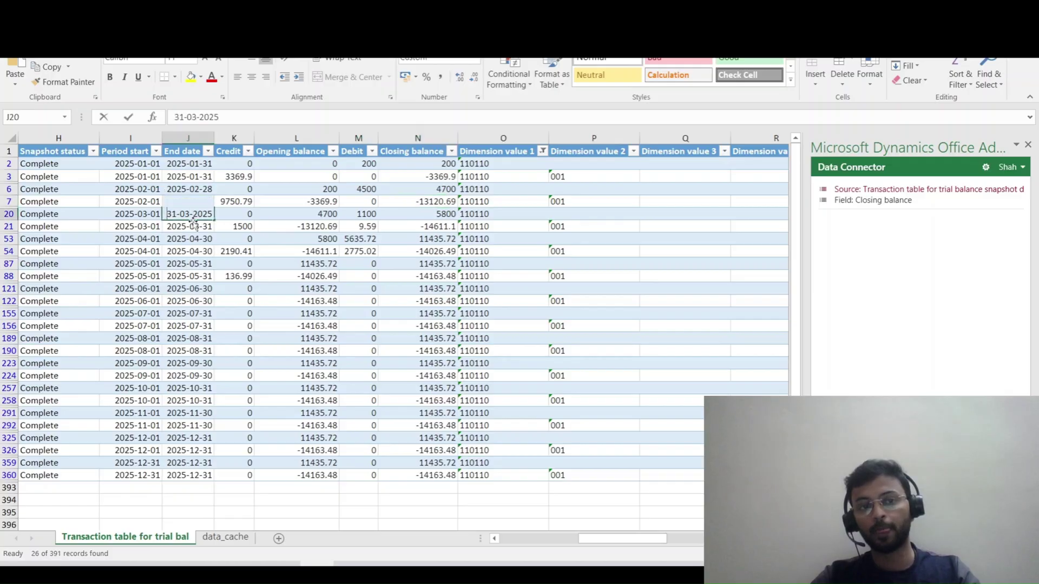
left_click(192, 227)
left_click(198, 238)
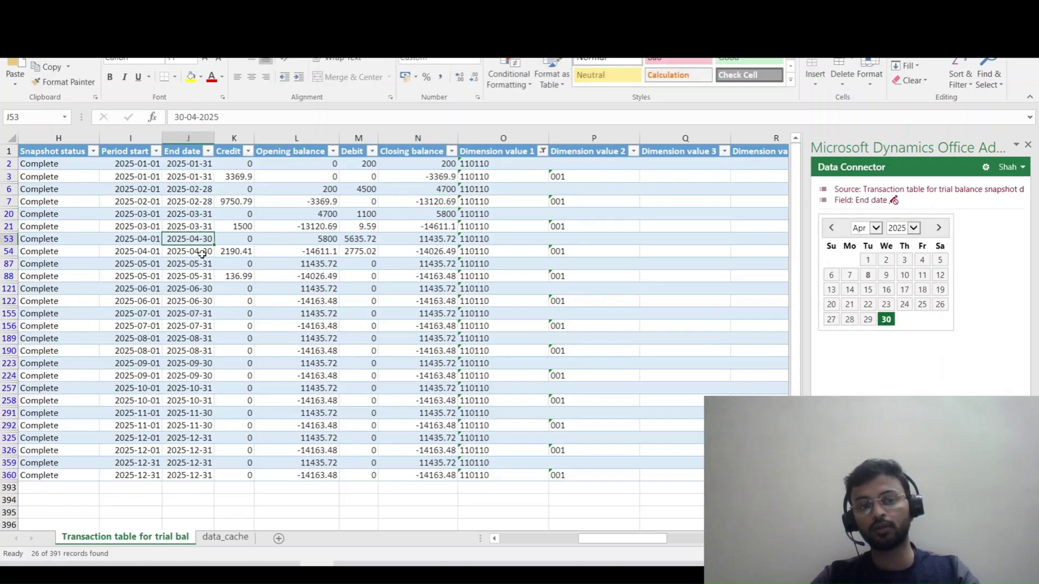
left_click(204, 250)
left_click(206, 277)
left_click(207, 325)
left_click(209, 351)
left_click(211, 425)
key("Home")
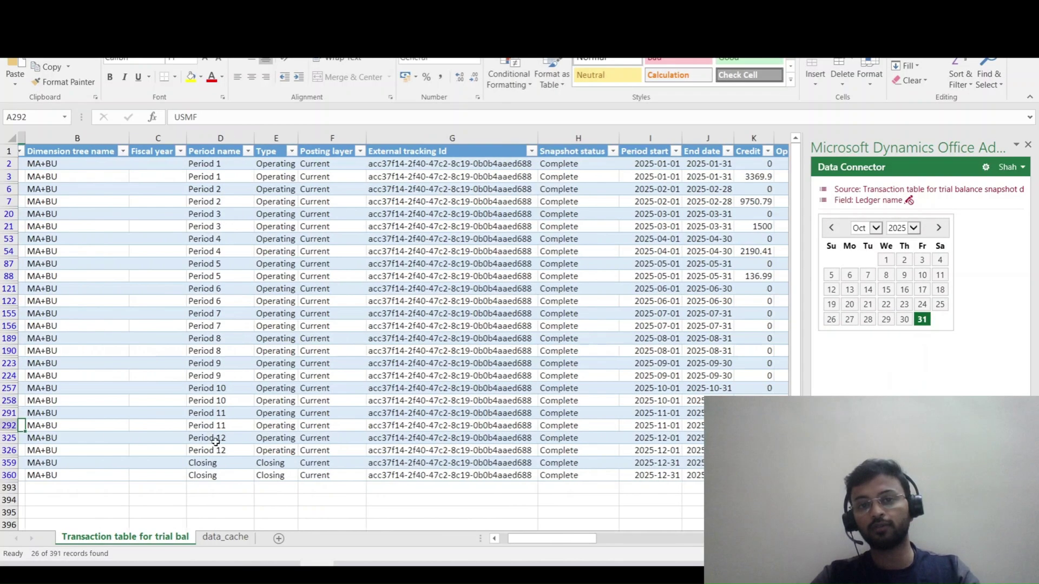
Step: Filter the Dimension value 2 column to business unit 001 by excluding the blank entries
left_click_drag(538, 537, 617, 537)
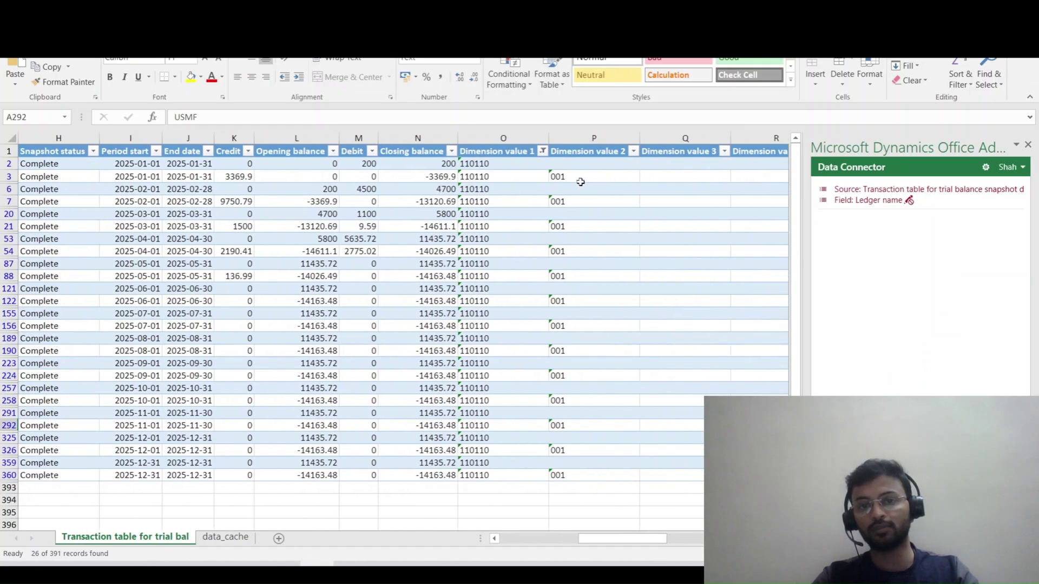
mouse_move(321, 480)
left_mouse_down()
mouse_move(450, 474)
mouse_move(319, 480)
left_mouse_up()
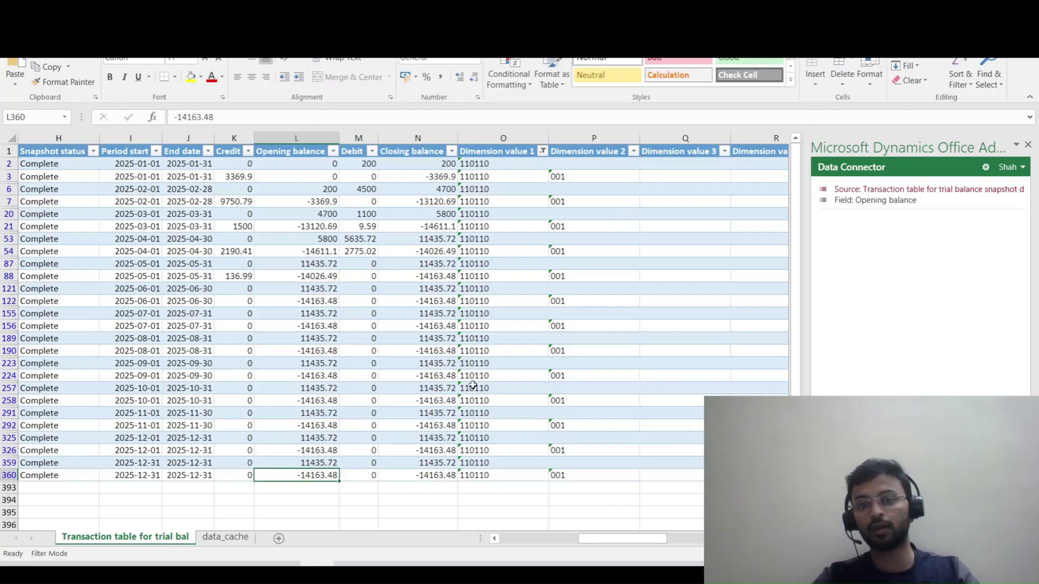
left_click(633, 151)
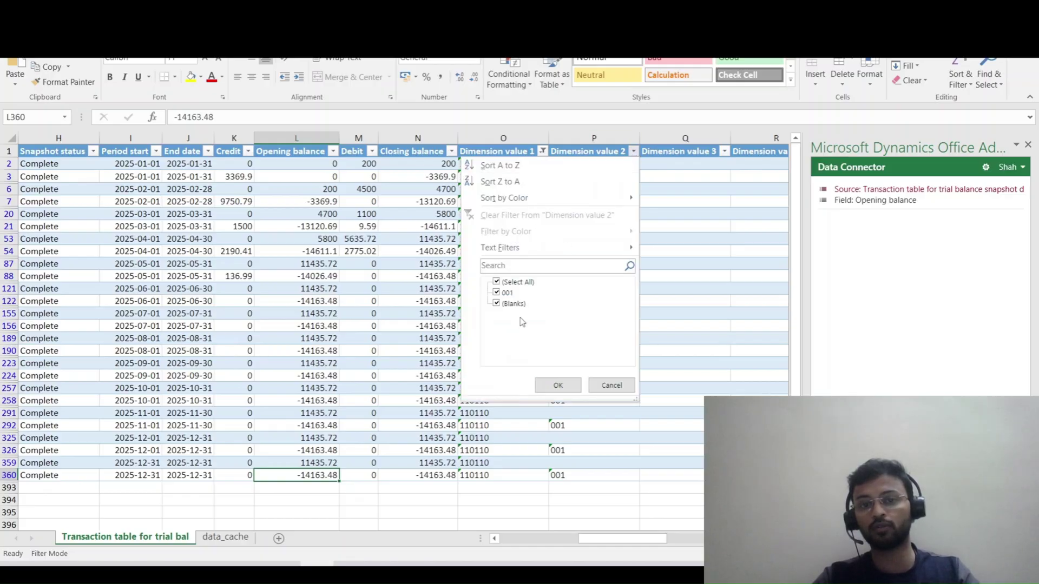
left_click(496, 303)
left_click(557, 385)
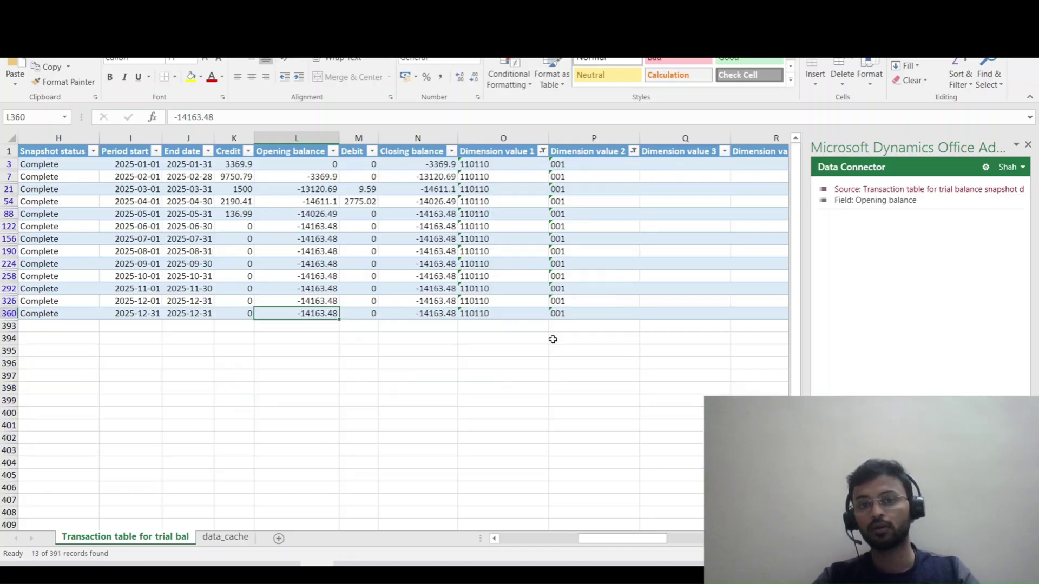
Step: Go through the filtered 110110 and 001 rows month by month down to the December 2025 period
left_click(485, 173)
key("Up")
key("ctrl+shift+Down")
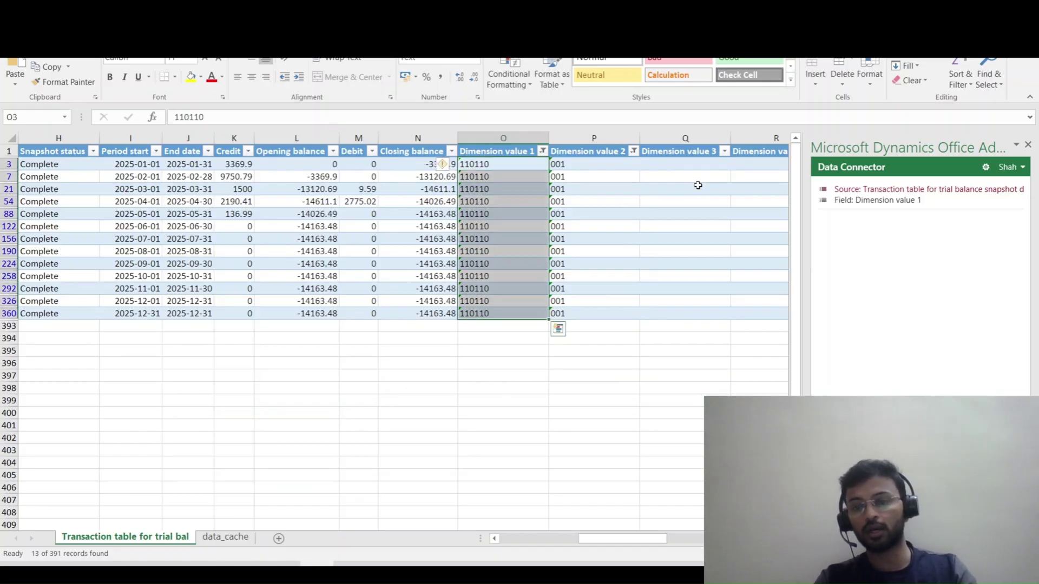
key("Down")
key("Down")
key("Down")
key("Down")
key("Down")
key("Down")
key("Down")
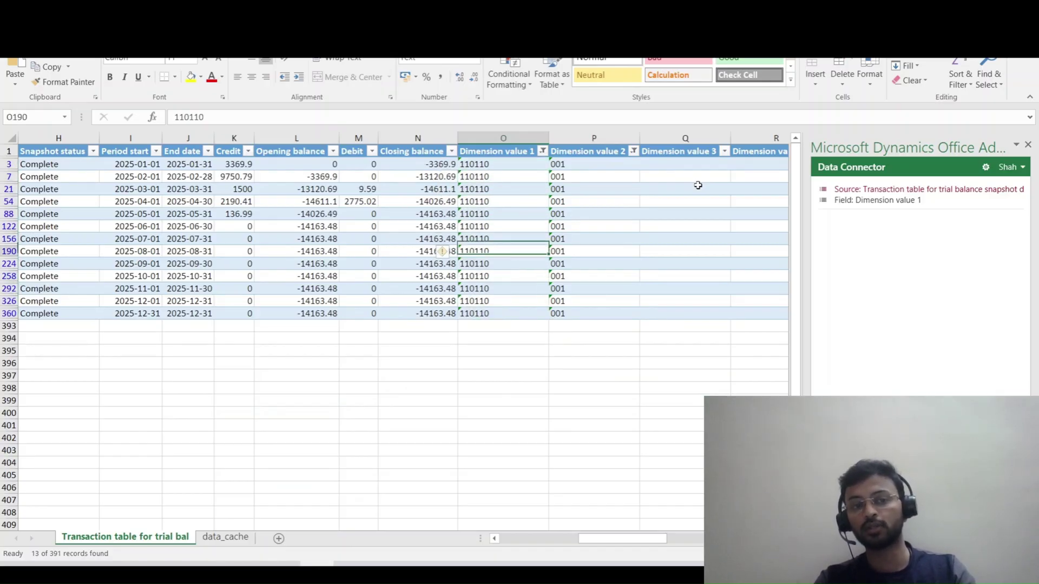
key("Down")
key("Down")
key("Down")
key("Down")
key("Down")
key("Left")
key("Left")
key("Left")
key("Left")
key("Left")
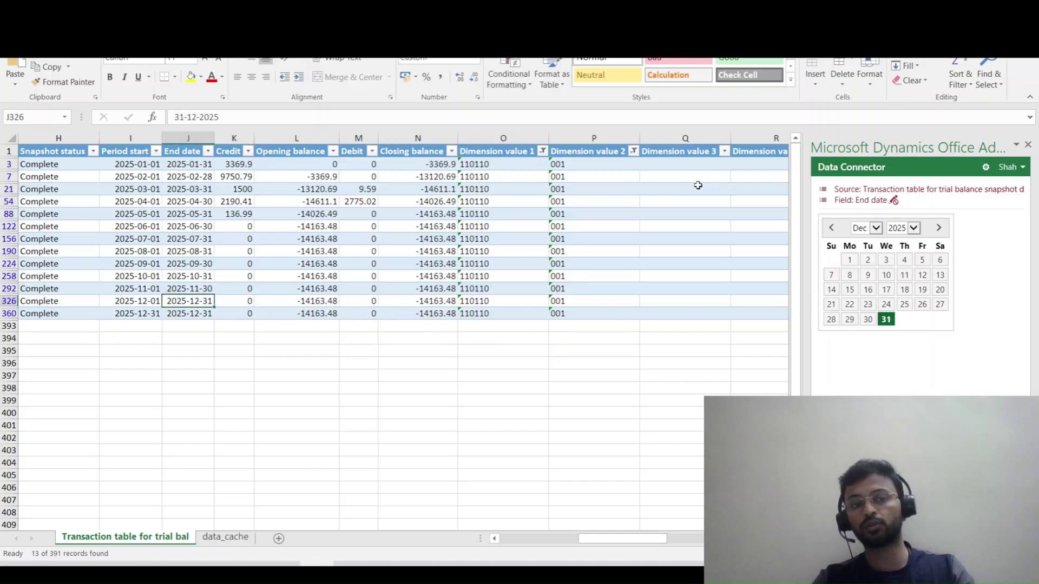
Step: Examine the credit, opening balance and debit of the December 2025 operating period row
key("Right")
key("Right")
key("Right")
key("Right")
key("Left")
key("Left")
key("Left")
key("Left")
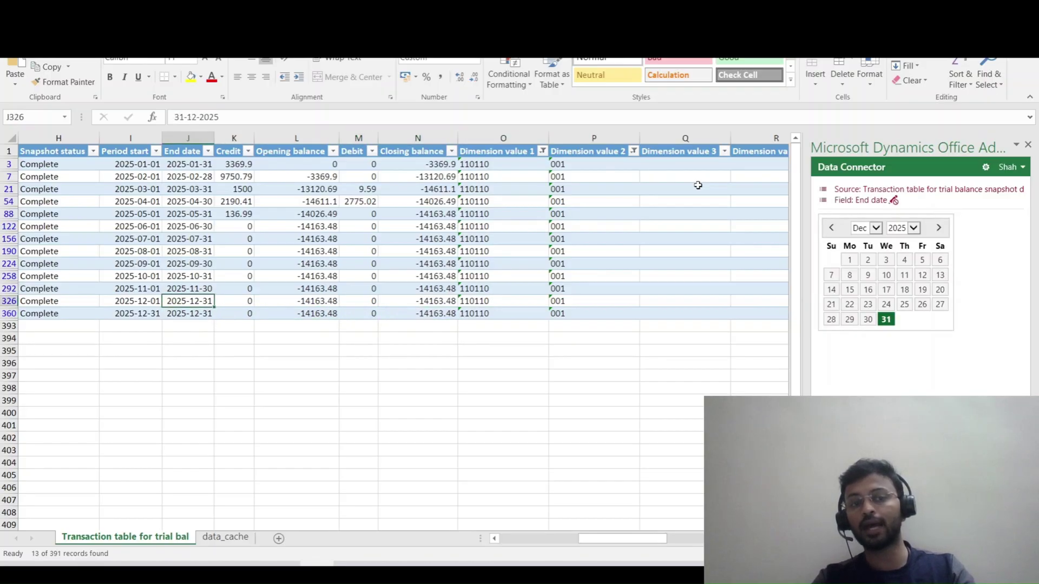
Step: Check the period start and end dates of the closing period row against the December operating row
key("Left")
key("Right")
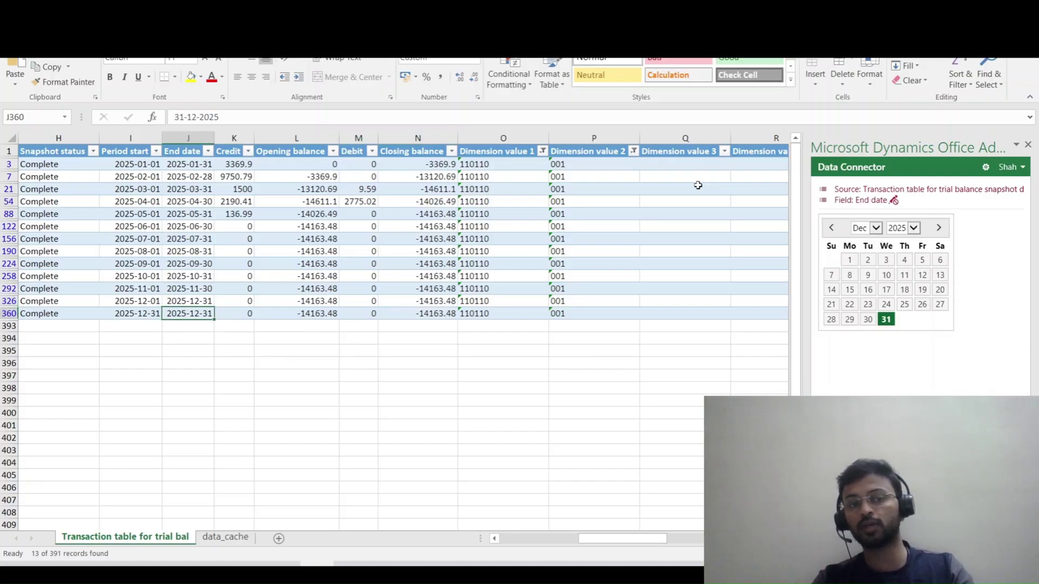
key("Left")
key("Right")
key("Right")
key("Left")
key("Left")
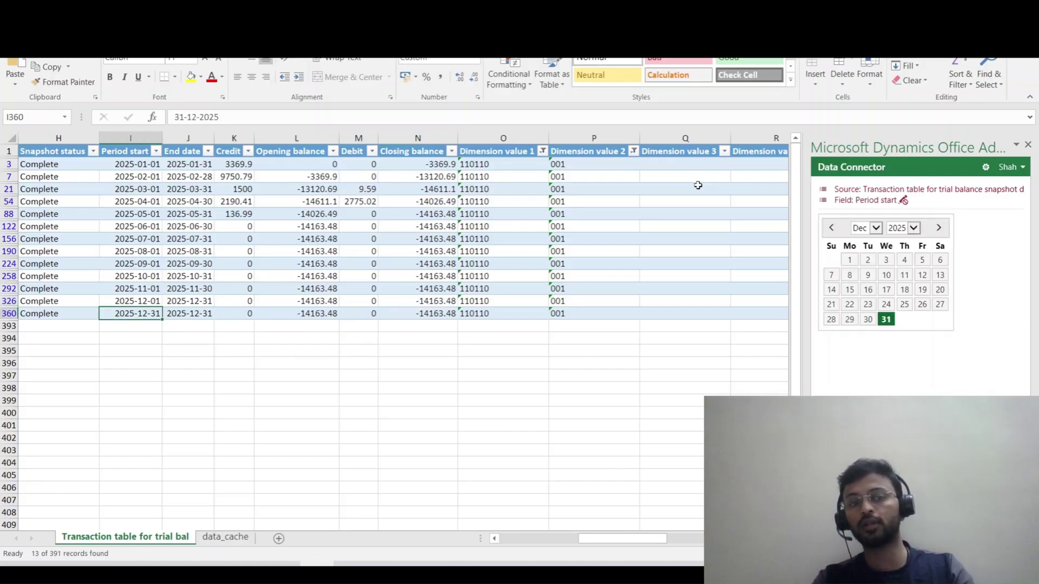
key("Down")
key("Up")
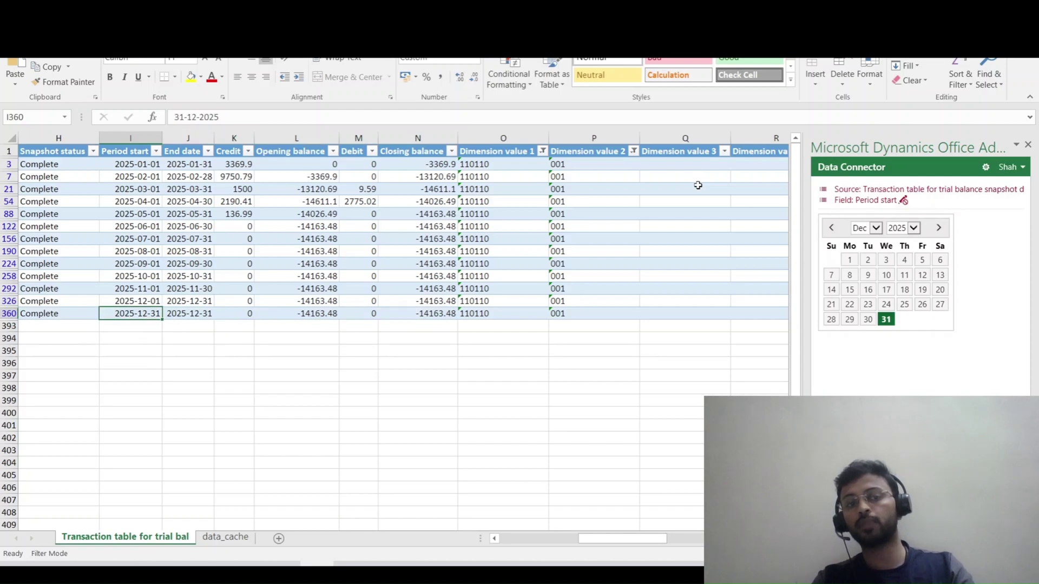
Step: Recheck the closing period row's dates, and go back up to the January end date in the first filtered row
key("shift+space")
key("Down")
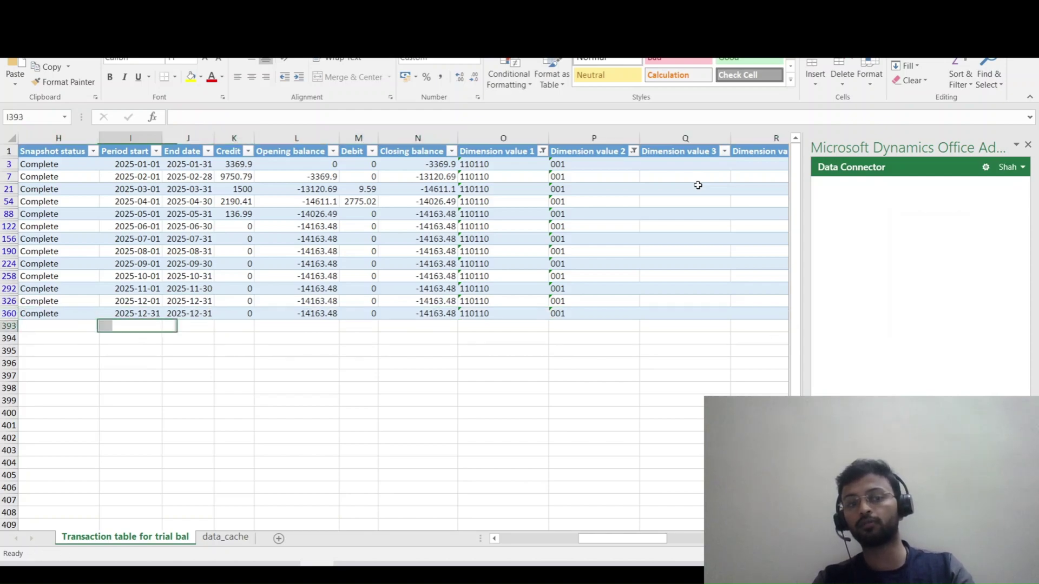
key("Up")
key("Right")
key("Left")
key("Right")
key("Left")
key("Up")
key("Right")
key("Up")
key("Up")
key("ctrl+Up")
key("Down")
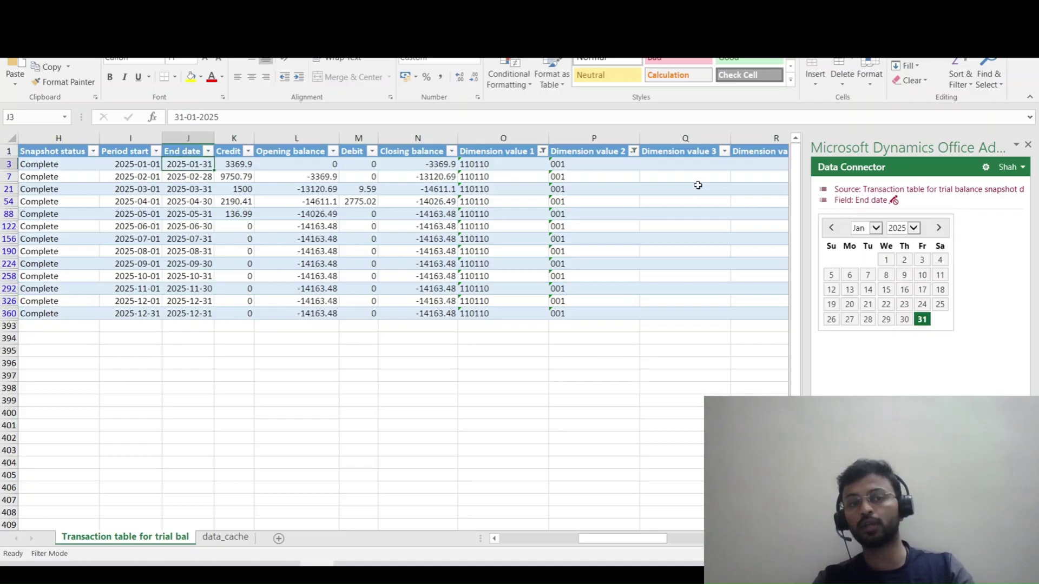
Step: Examine the end dates of the filtered 110110 and 001 rows and the closing balance of the January 2025 row
key("ctrl+shift+Down")
key("shift+Up")
key("Right")
Step: Change the Dimension value 2 filter from 001 to blanks only, keeping the 110110 filter on Dimension value 1
key("Right")
key("Right")
key("Right")
key("Right")
key("Right")
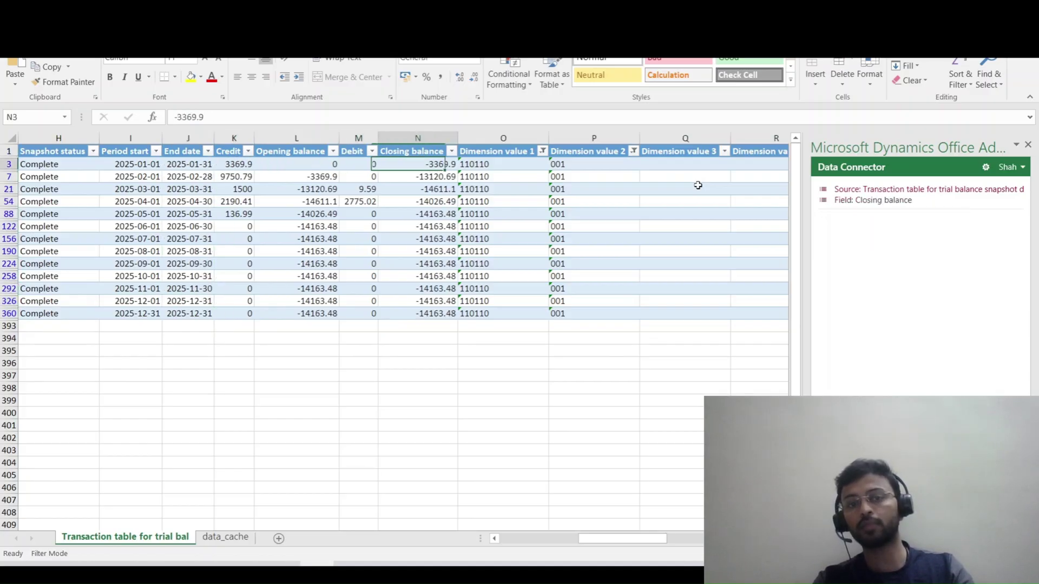
key("Left")
key("Up")
key("Right")
key("Down")
key("Up")
key("alt+Down")
key("Down")
key("Down")
key("Down")
key("Down")
key("Down")
key("Down")
key("Down")
key("Down")
key("Down")
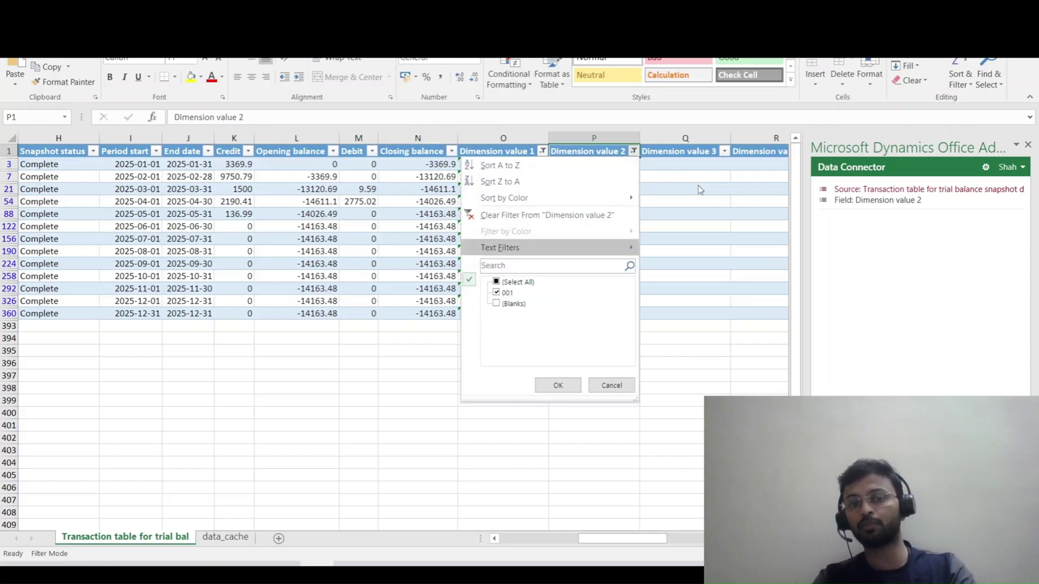
key("space")
key("Down")
key("space")
key("Return")
Step: Go through the 110110 account rows without a business unit, from January 2025 down to the closing period row
key("Down")
key("Left")
key("Left")
key("Right")
key("ctrl+shift+Down")
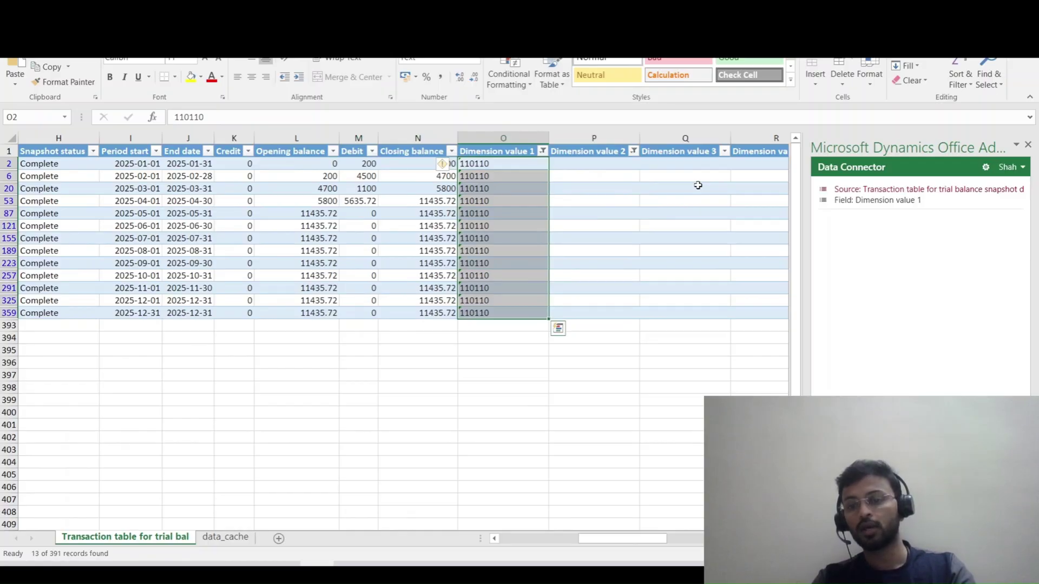
key("Up")
key("Down")
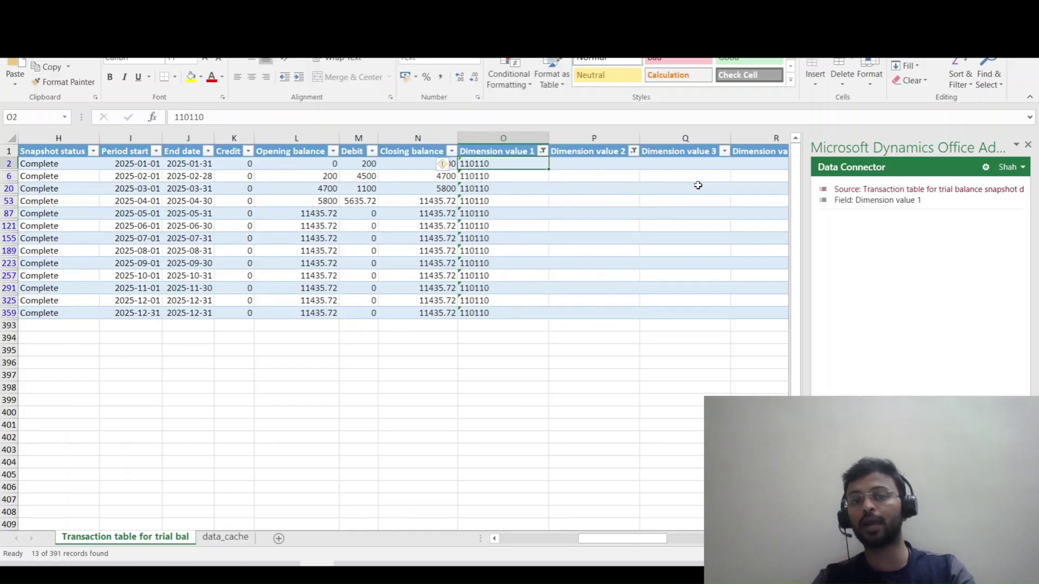
key("ctrl+shift+Down")
key("ctrl+shift+Up")
key("Down")
key("Down")
key("Down")
key("Down")
key("Down")
key("Down")
key("Down")
key("Down")
key("Down")
key("Down")
key("Down")
key("Down")
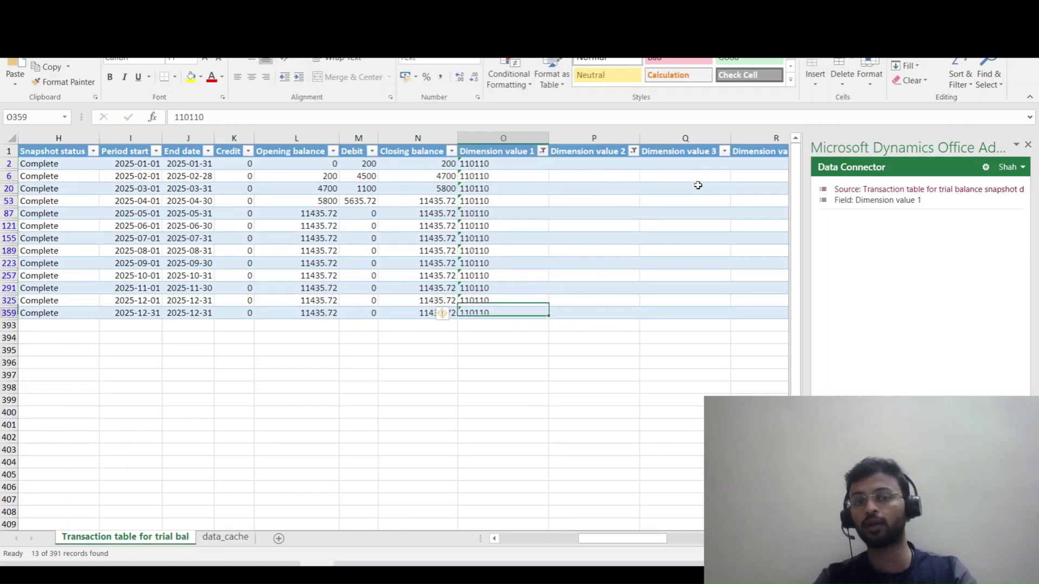
Step: Examine the closing period row's account and closing balance, and go back up the account column to the September 2025 row
key("Right")
key("Left")
key("Left")
key("Left")
key("Left")
key("Left")
key("Left")
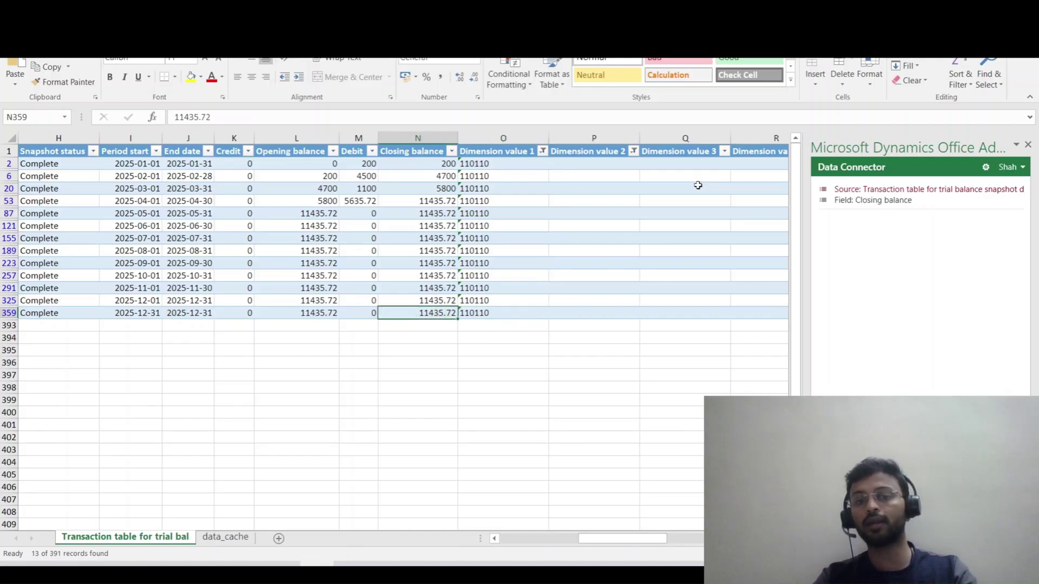
key("Right")
key("Right")
key("Right")
key("Right")
key("Right")
key("Right")
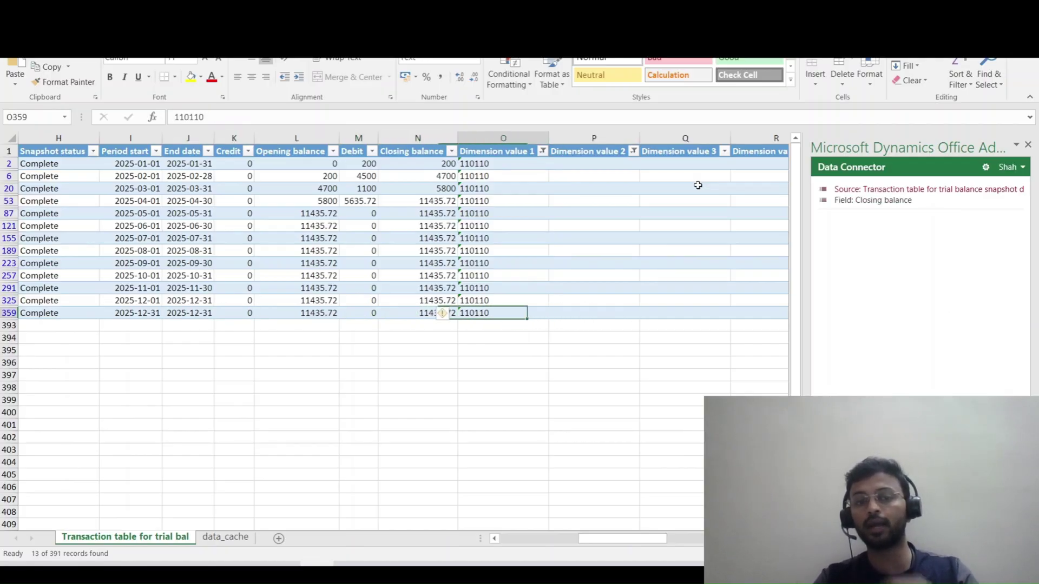
key("Up")
key("Left")
key("Left")
key("Right")
key("Up")
key("Up")
key("Up")
key("Up")
key("Up")
key("Up")
key("Up")
key("Up")
key("Up")
key("Up")
key("Up")
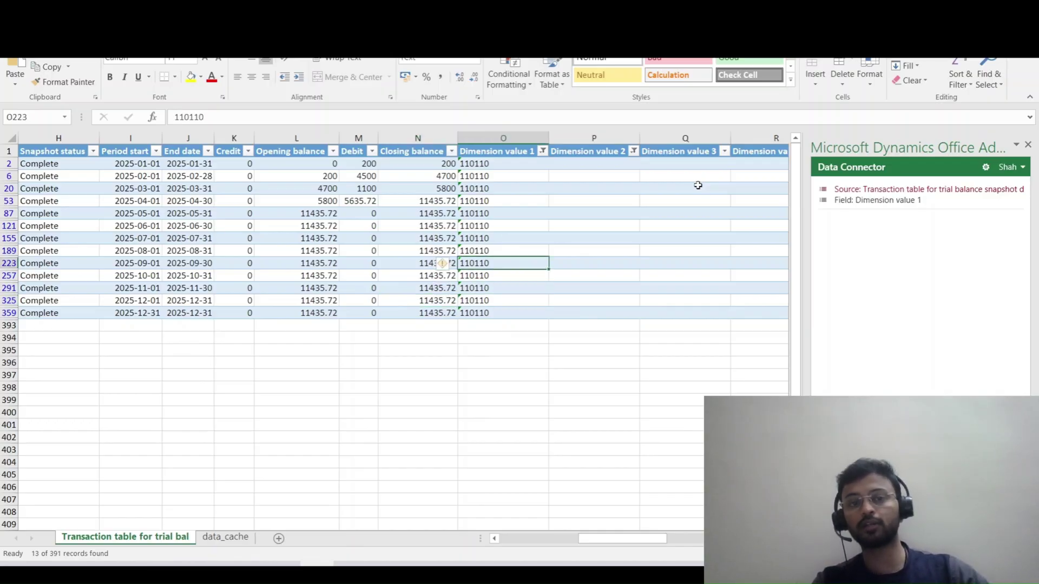
Step: Clear all filters from the snapshot table and return to its first header cells
key("alt+a")
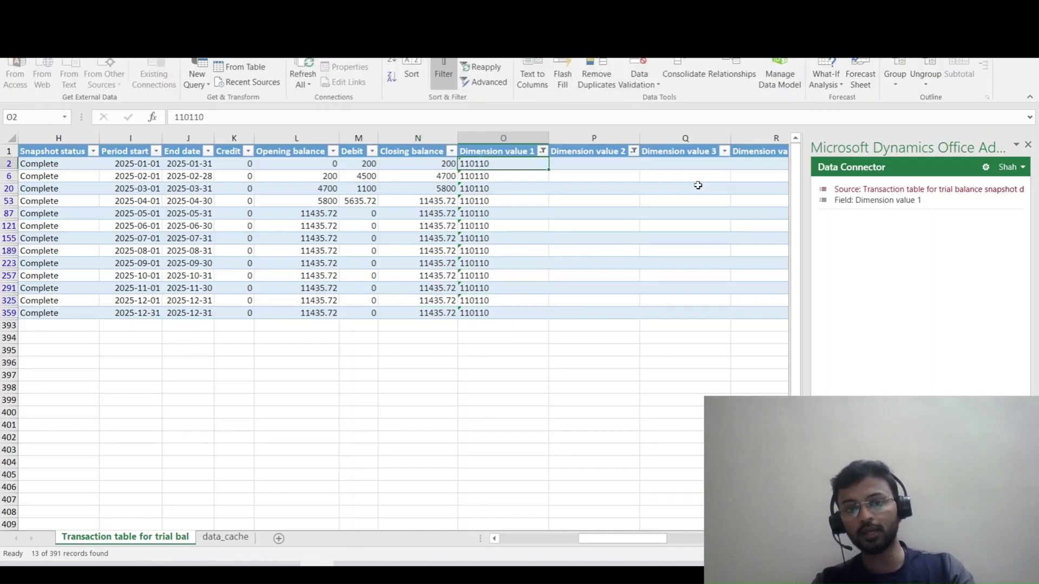
key("c")
key("ctrl+Home")
key("Right")
key("Up")
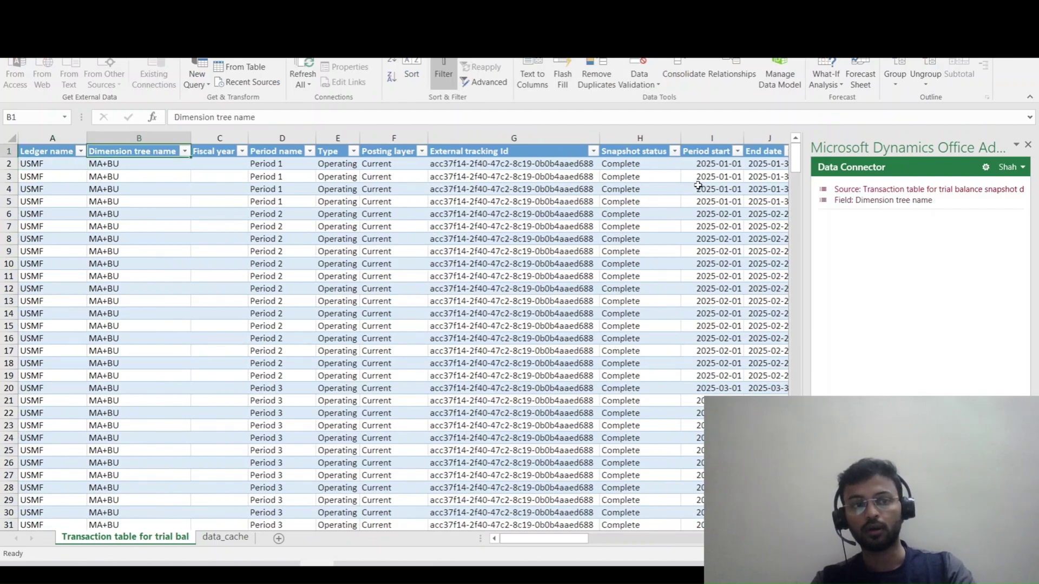
Step: Look across the headers as far as Dimension value 3, and check which ledgers the Ledger name filter offers
key("Right")
key("Right")
key("Right")
key("Right")
key("Right")
key("Right")
key("Right")
key("Right")
key("Right")
key("Right")
key("Right")
key("Right")
key("Right")
key("Right")
key("Right")
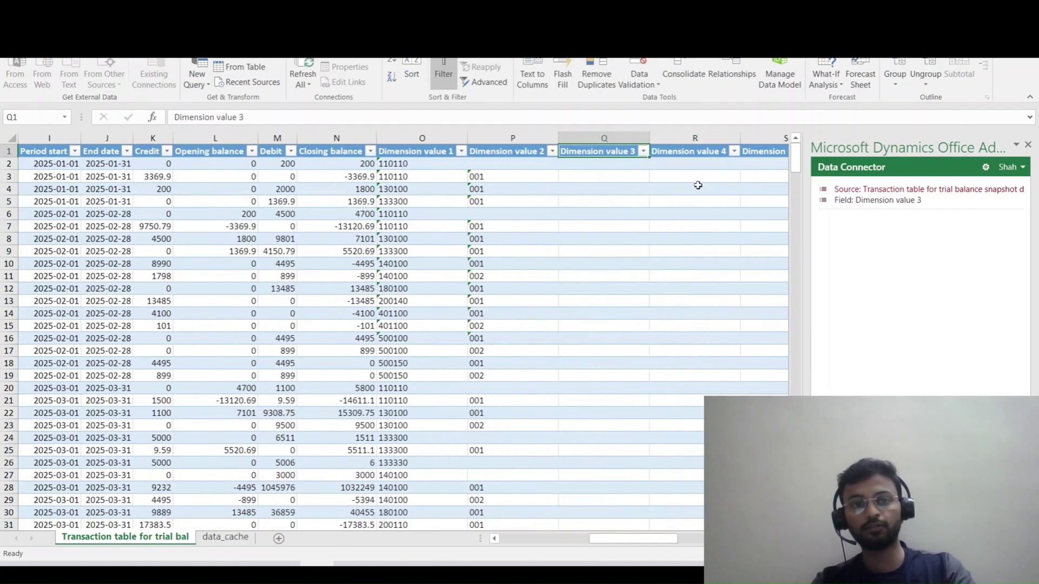
key("Left")
key("Left")
key("Left")
key("Left")
key("Left")
key("Left")
key("Left")
key("Left")
key("Left")
key("Left")
key("Left")
key("Left")
key("Left")
key("Left")
key("Left")
key("Left")
key("Down")
key("Up")
key("alt+Down")
key("Tab")
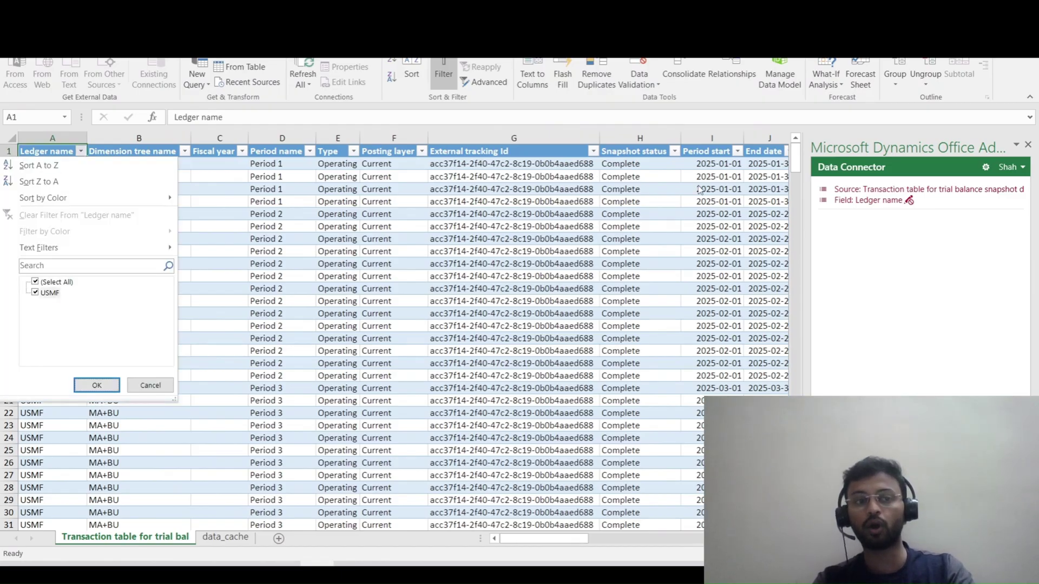
key("Return")
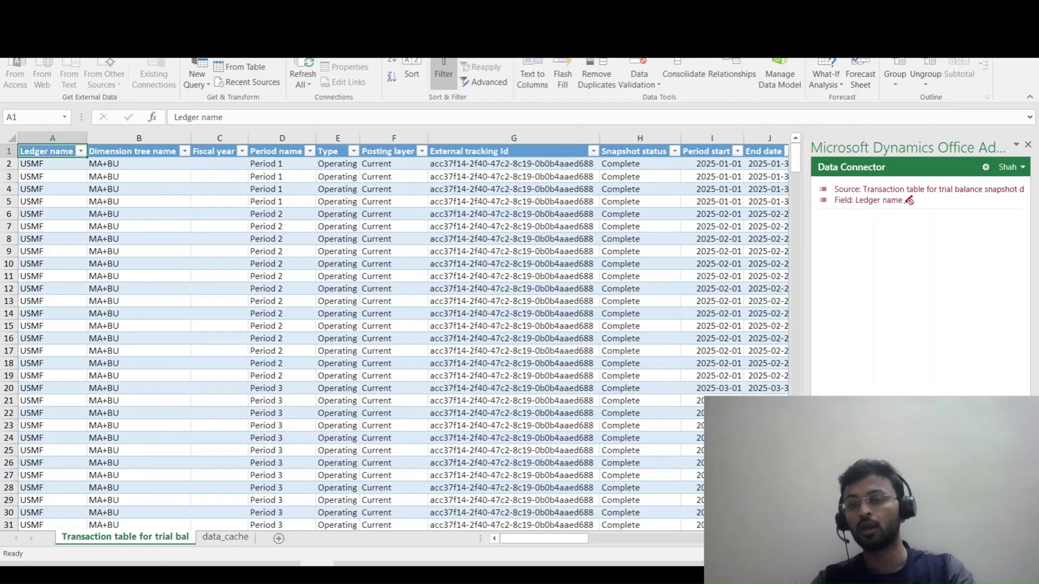
Step: Remove the header table condition from the Data Connector filter and refresh the data to load all snapshots
left_click(968, 522)
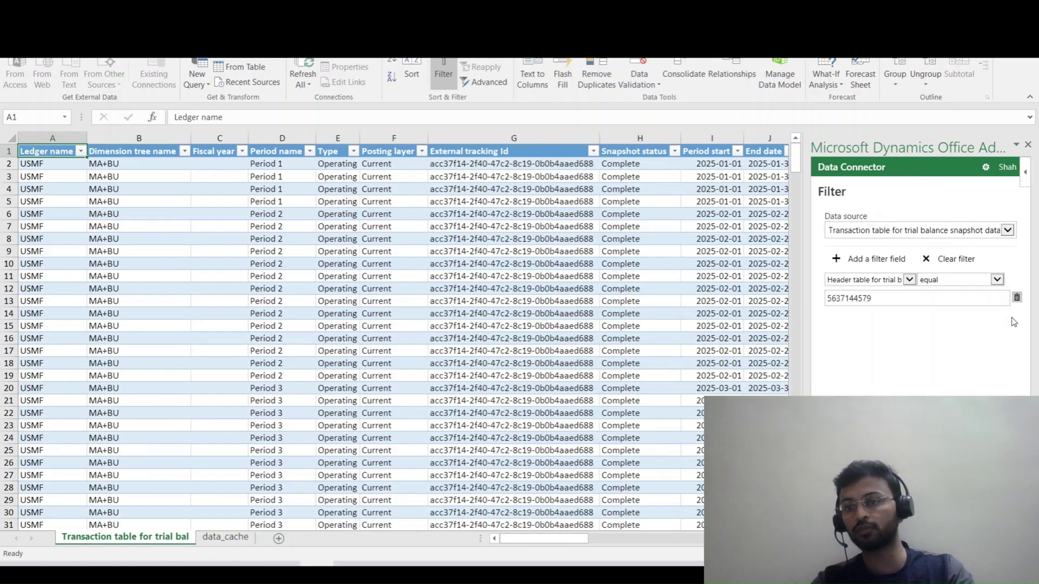
left_click(1016, 298)
left_click(948, 344)
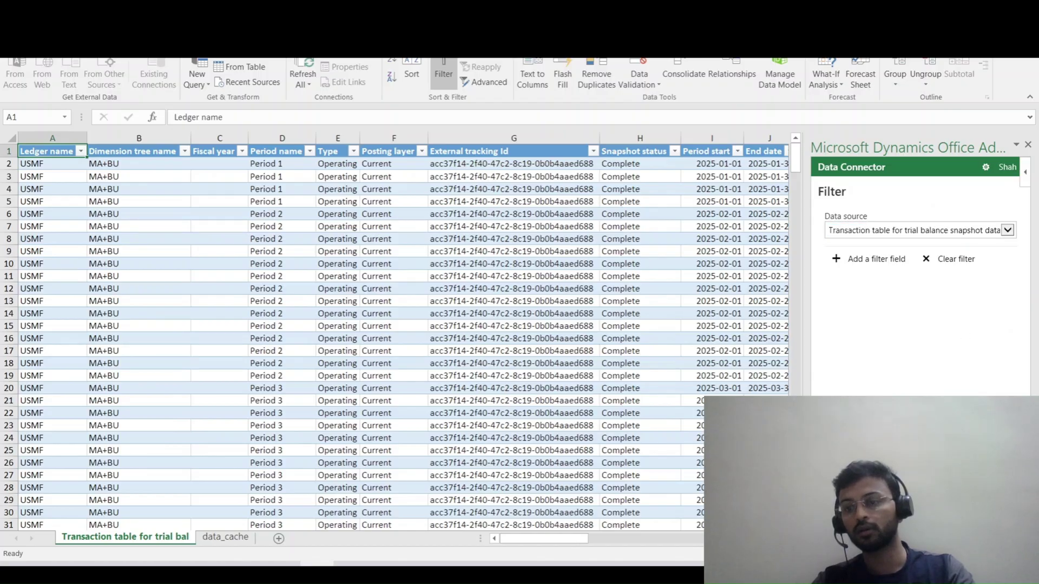
left_click(958, 522)
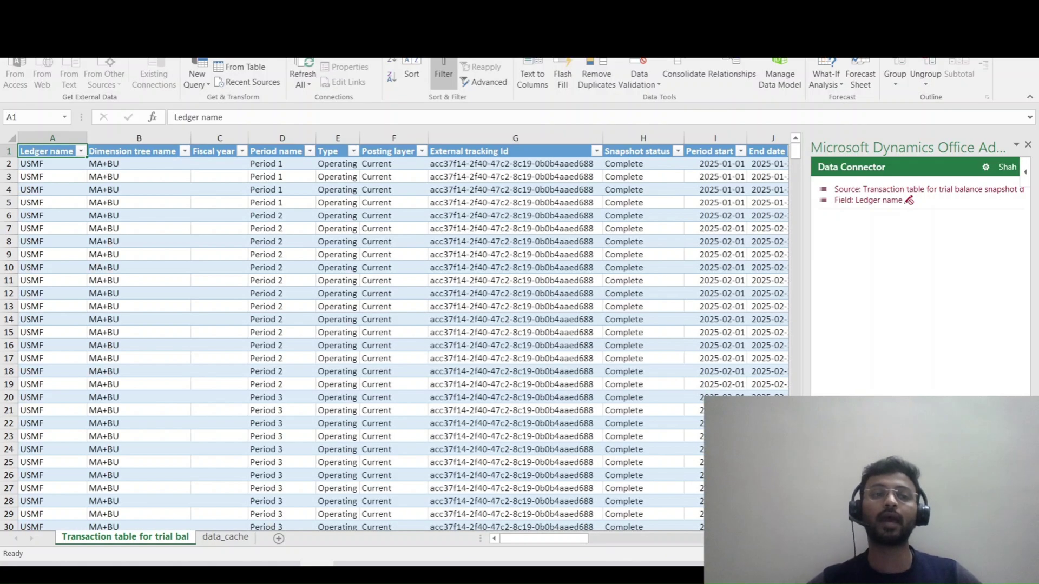
Step: Check the ledgers offered in the Ledger name filter, and look over the reloaded rows
left_click(80, 151)
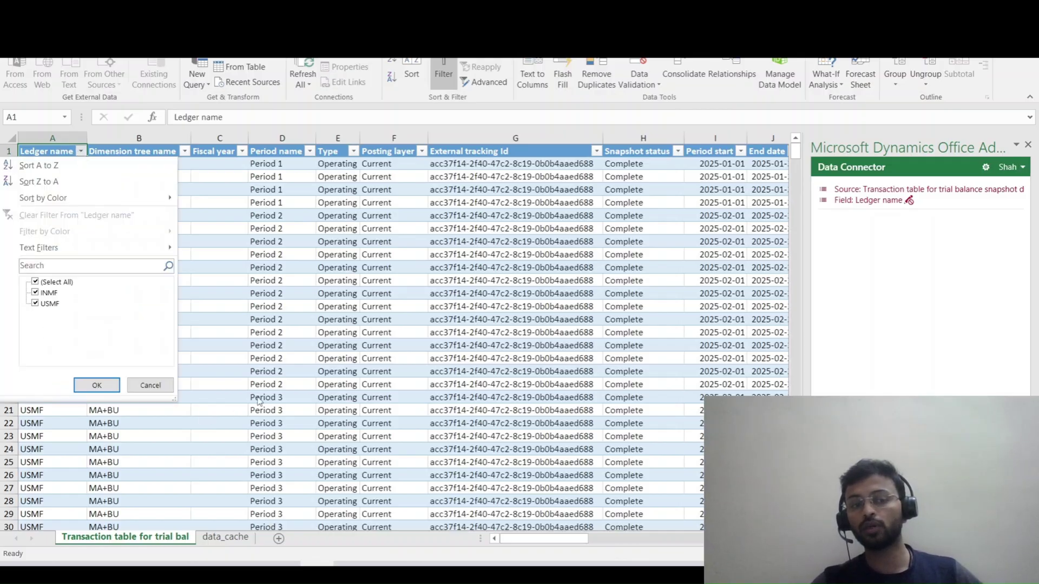
left_click(261, 397)
scroll(260, 395, "down", 9)
scroll(259, 395, "up", 9)
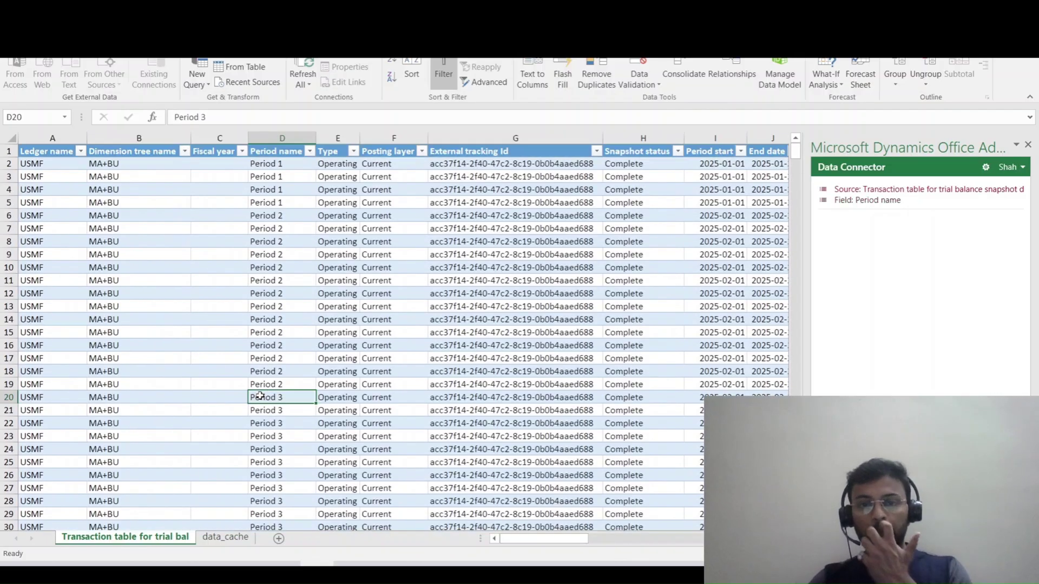
Step: Switch to Finance and Operations and start a new USMF trial balance snapshot with the Main Account dimension set
left_click(285, 565)
left_click(154, 261)
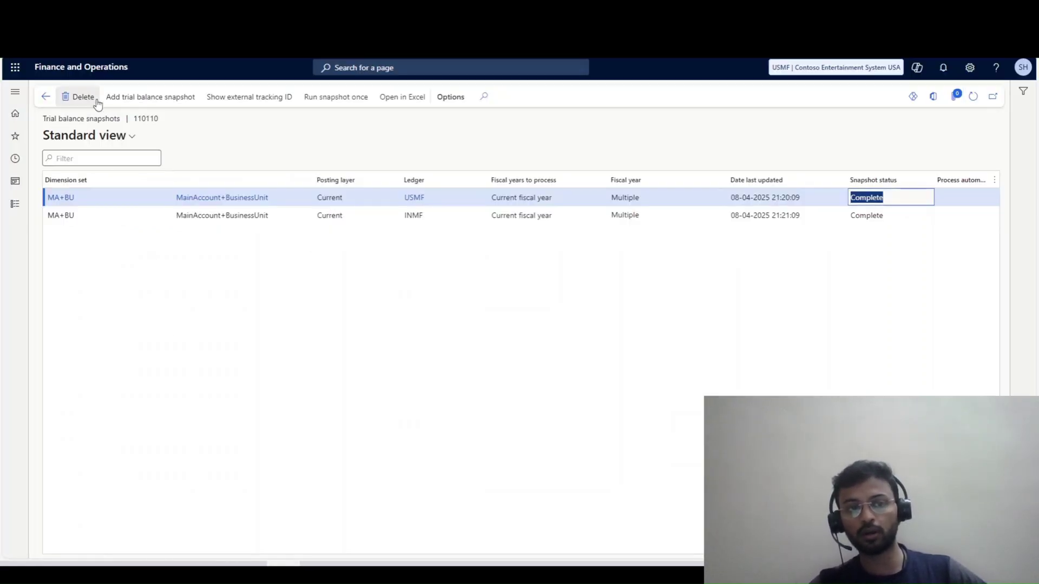
left_click(150, 96)
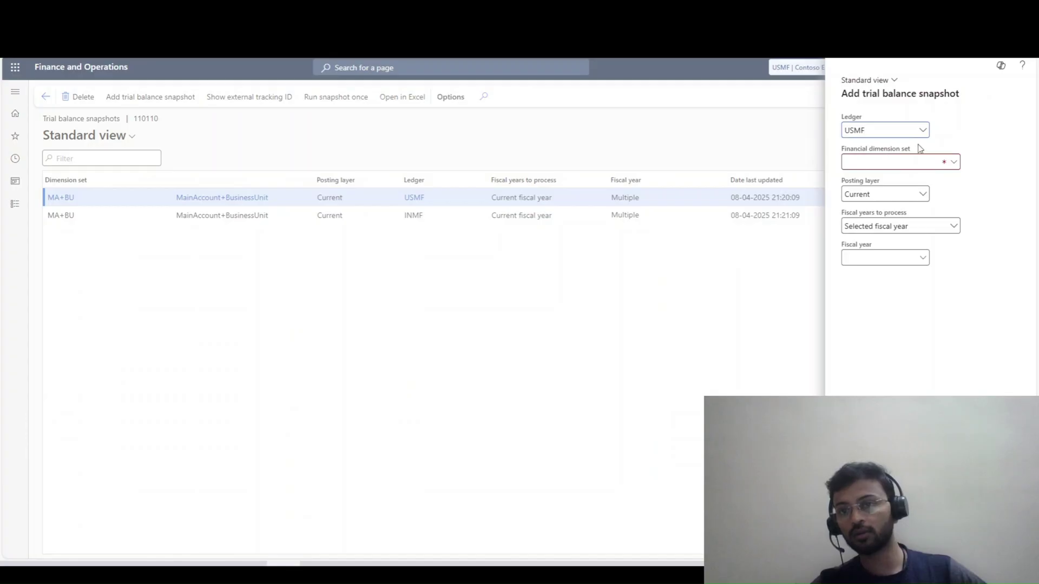
left_click(952, 163)
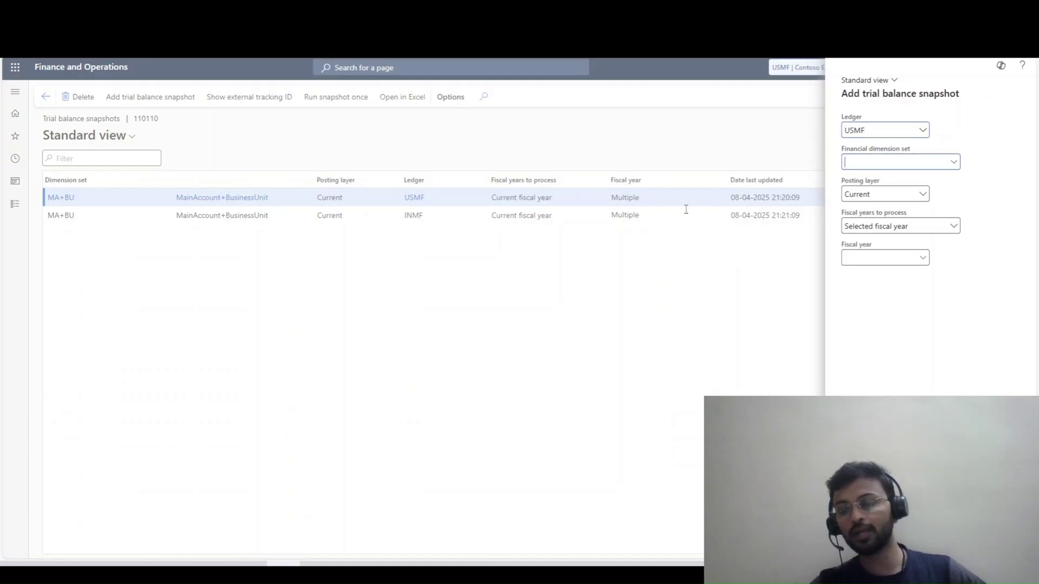
scroll(822, 260, "down", 5)
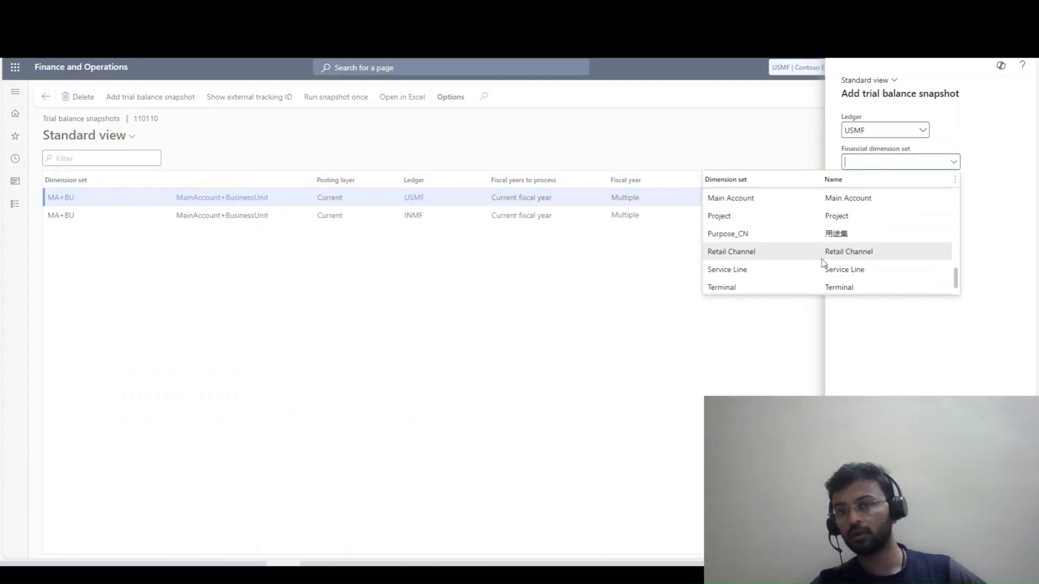
scroll(823, 263, "up", 6)
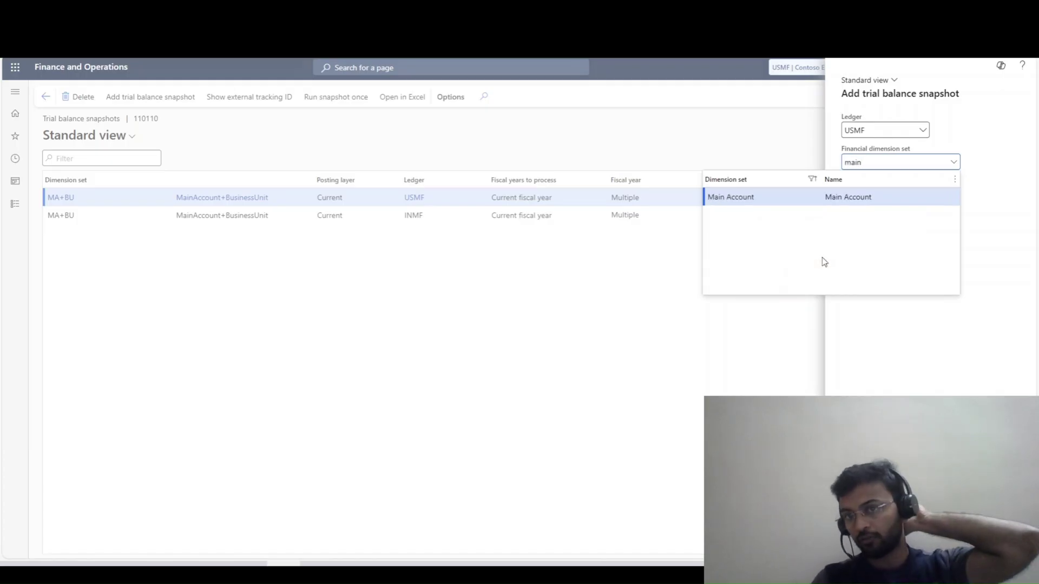
key("Return")
Step: Set the fiscal years to process to Current and two previous fiscal years, and add the snapshot with the Current posting layer
left_click(867, 196)
left_click(978, 208)
left_click(953, 227)
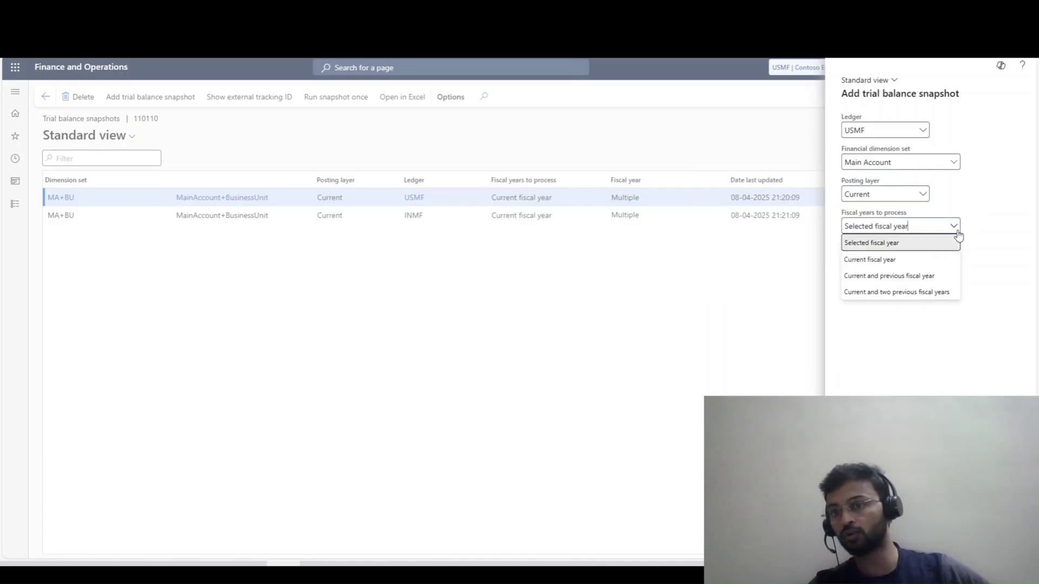
left_click(903, 292)
left_click_drag(872, 227, 731, 244)
left_click(814, 230)
left_click_drag(881, 227, 1006, 216)
left_click(1006, 217)
left_click_drag(934, 226, 1002, 237)
left_click(953, 357)
left_click(855, 563)
Step: Run the Main Account snapshot once and refresh the snapshot list
left_click(640, 329)
left_click_drag(856, 199, 860, 198)
left_click(528, 198)
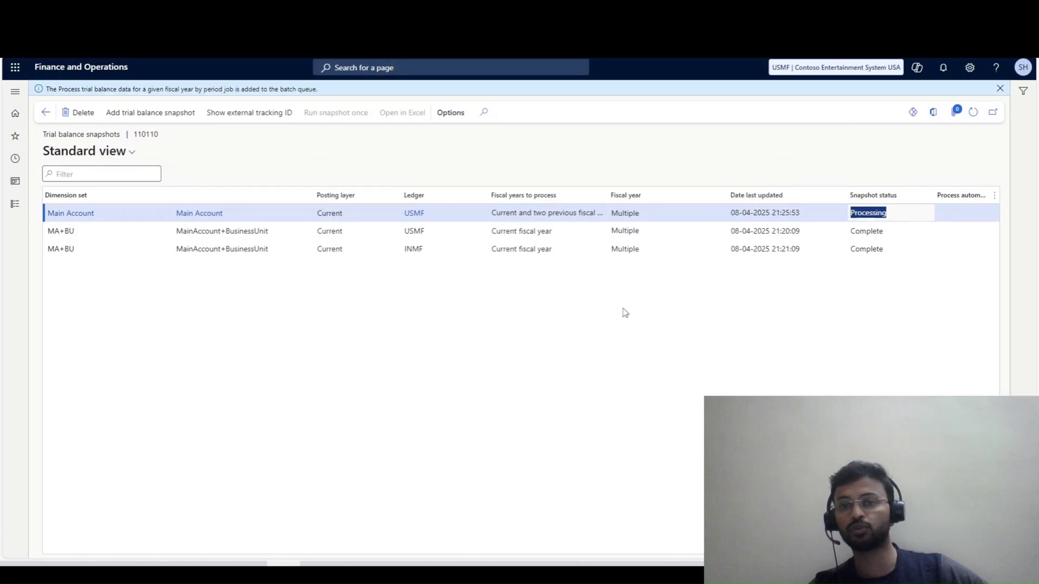
left_click(972, 114)
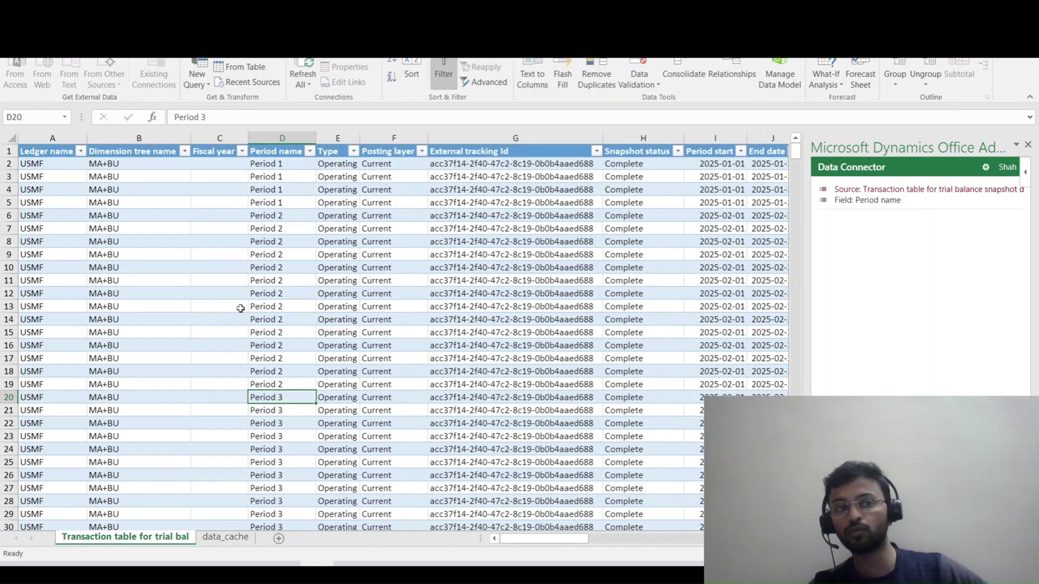
Step: Switch back to Excel and look through the snapshot rows and the Period name and Ledger name headers
left_click(286, 255)
scroll(332, 252, "down", 8)
scroll(330, 260, "up", 8)
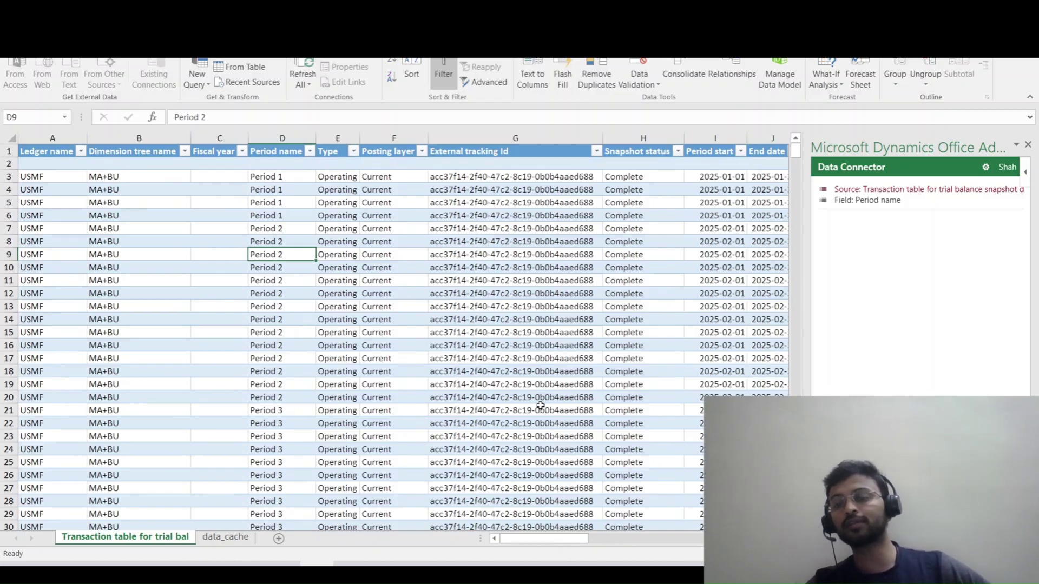
left_click_drag(550, 537, 512, 503)
mouse_move(475, 560)
left_mouse_down()
mouse_move(601, 552)
mouse_move(481, 550)
left_mouse_up()
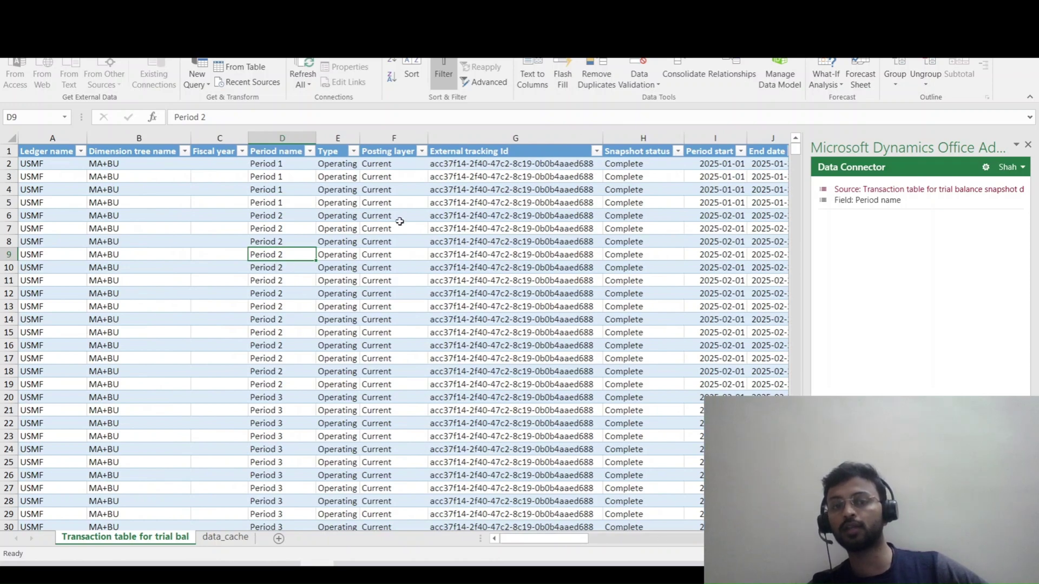
left_click(282, 137)
left_click(287, 152)
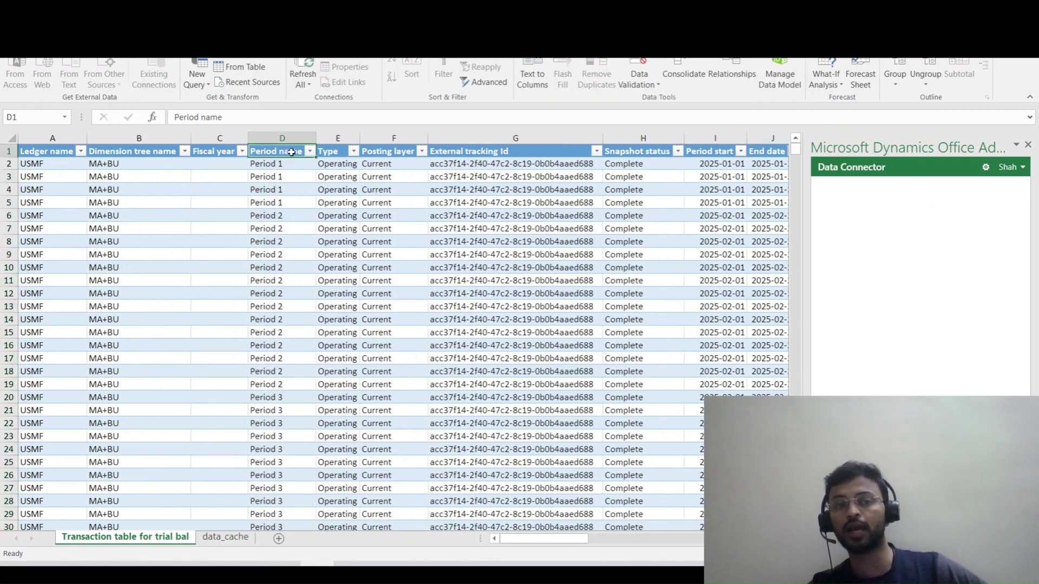
left_click(50, 149)
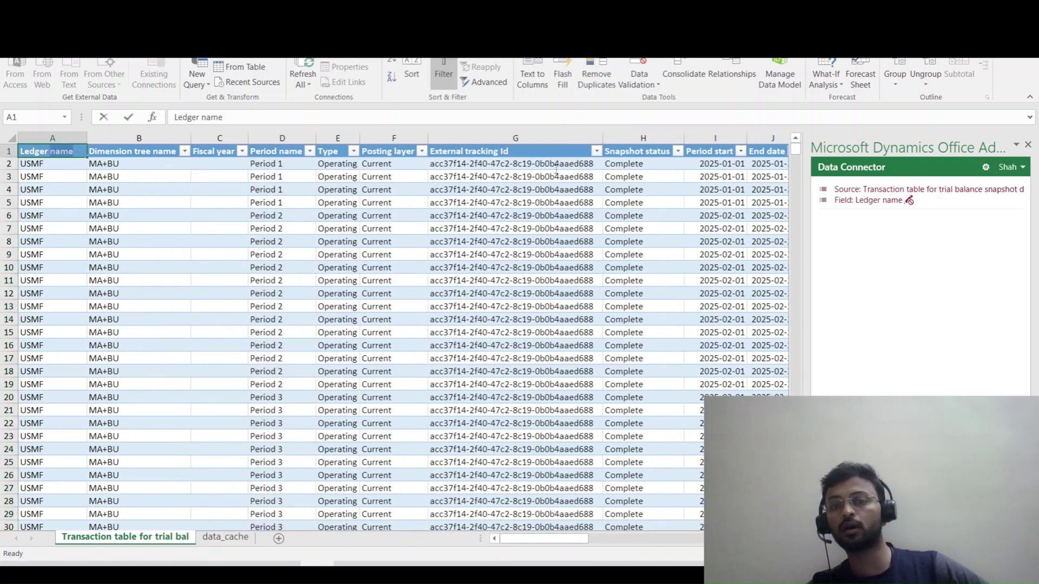
Step: Close the LedgerTrialBalanceFiscalYearSnapshotDataEntity.xlsx workbook without saving its changes
left_click(553, 182)
left_click(453, 215)
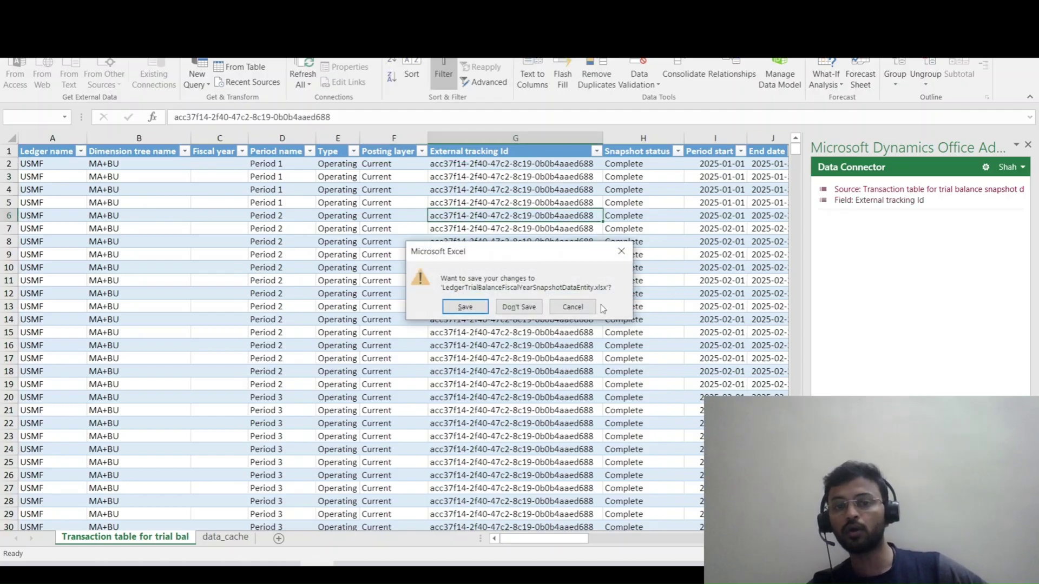
left_click(517, 309)
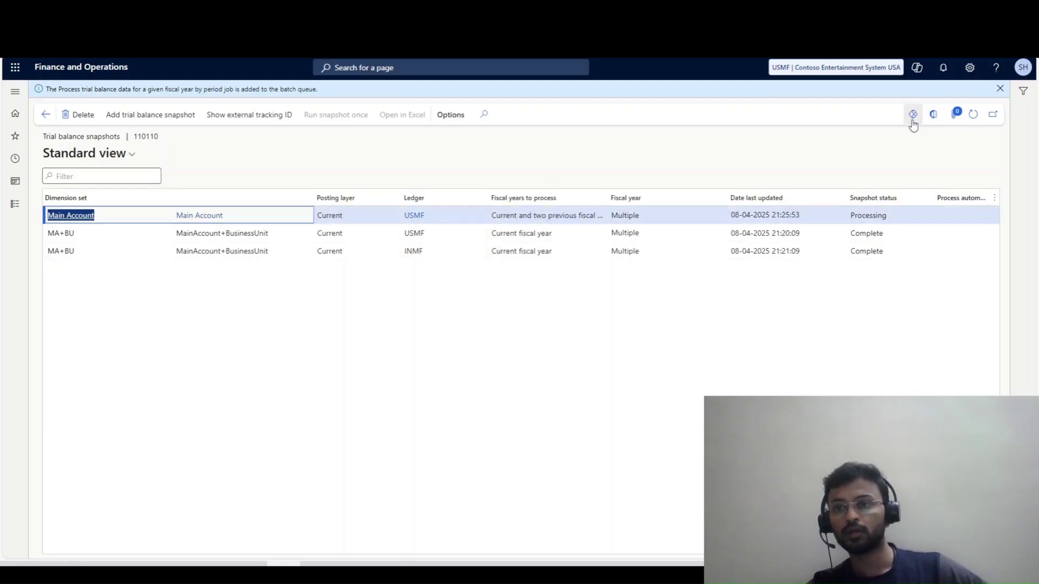
Step: Refresh the snapshot list, open the Main Account snapshot for Excel, and download its workbook file
left_click(972, 118)
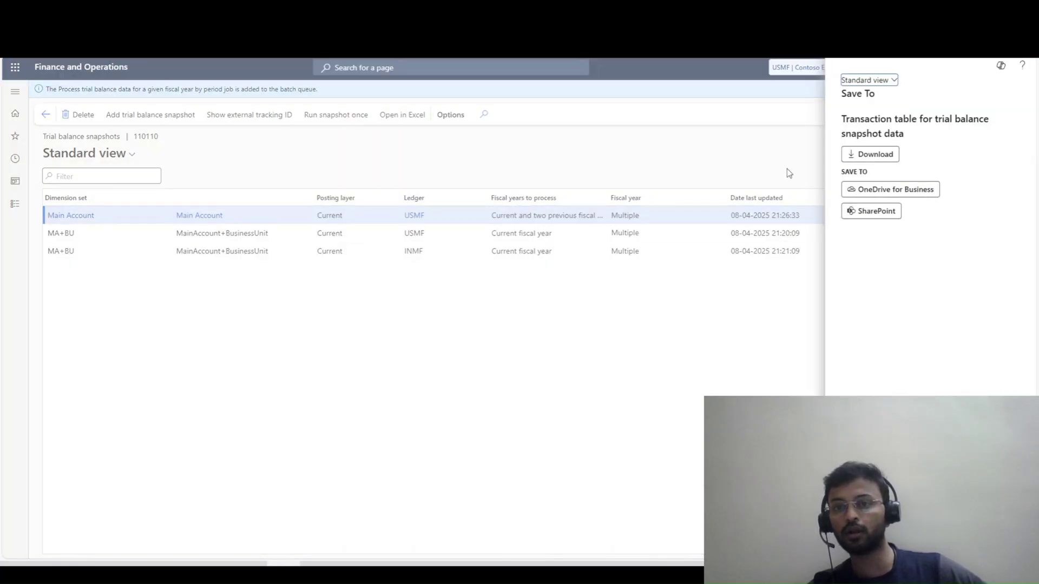
left_click(867, 159)
key("Escape")
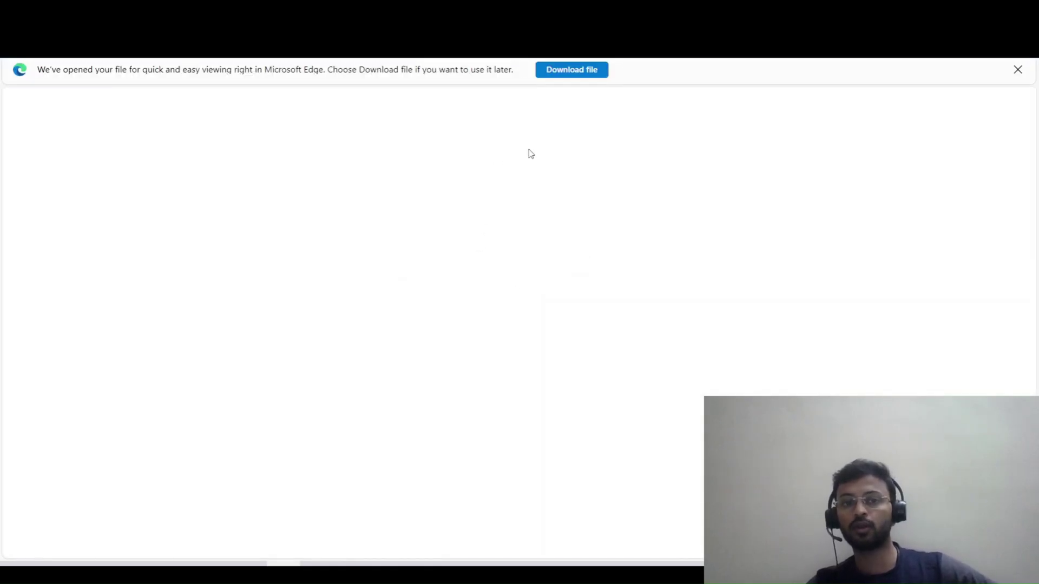
left_click(576, 75)
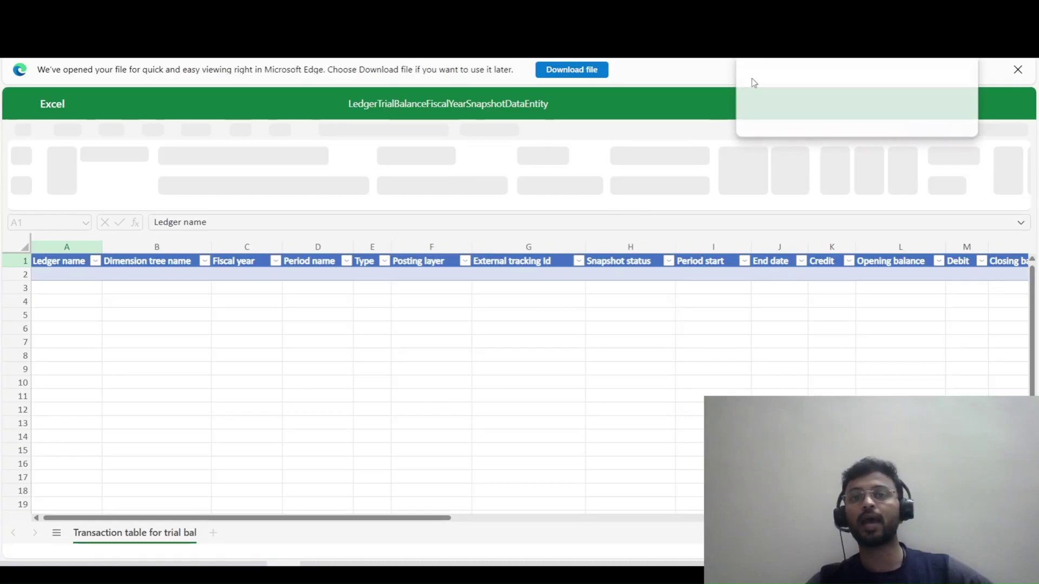
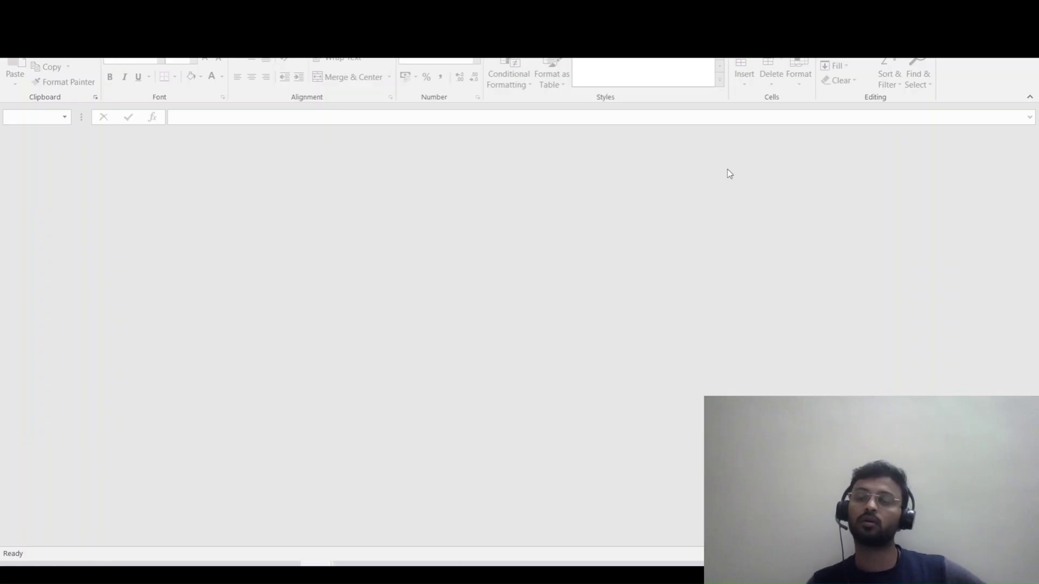
Step: Dismiss the Office activation notices and enable editing of the downloaded Main Account snapshot workbook
left_click(658, 422)
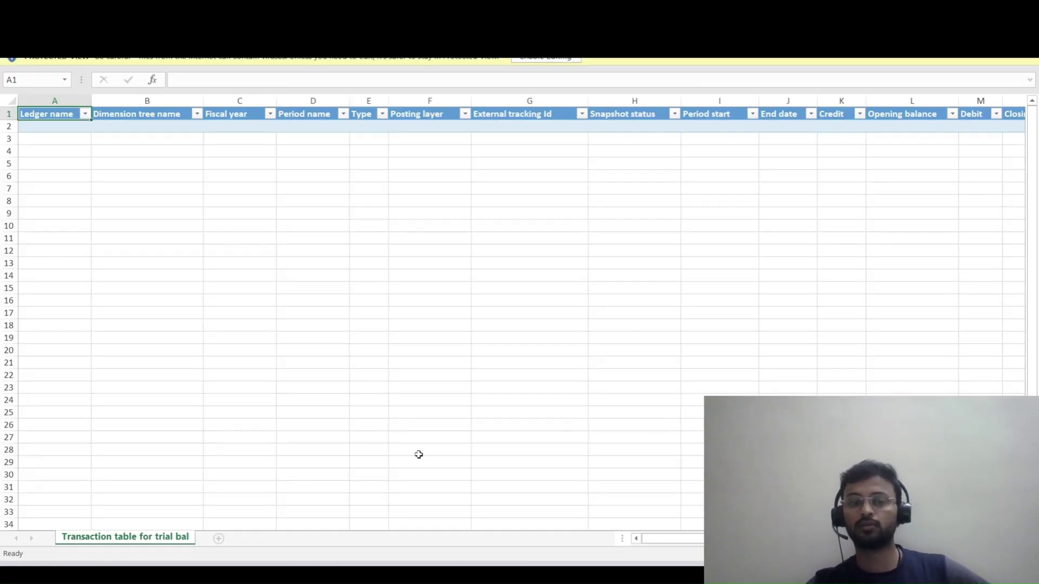
left_click(656, 422)
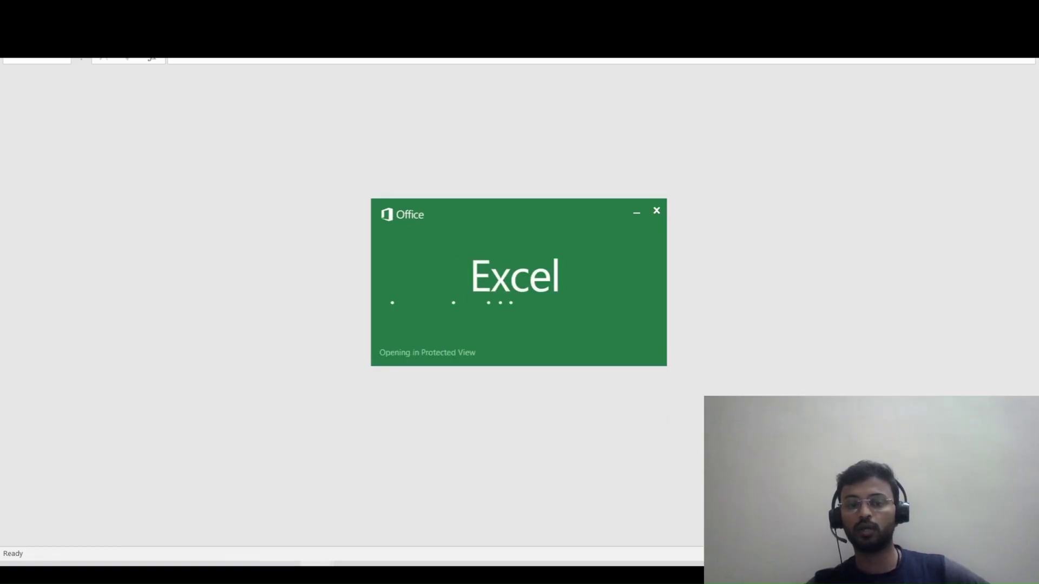
mouse_move(317, 574)
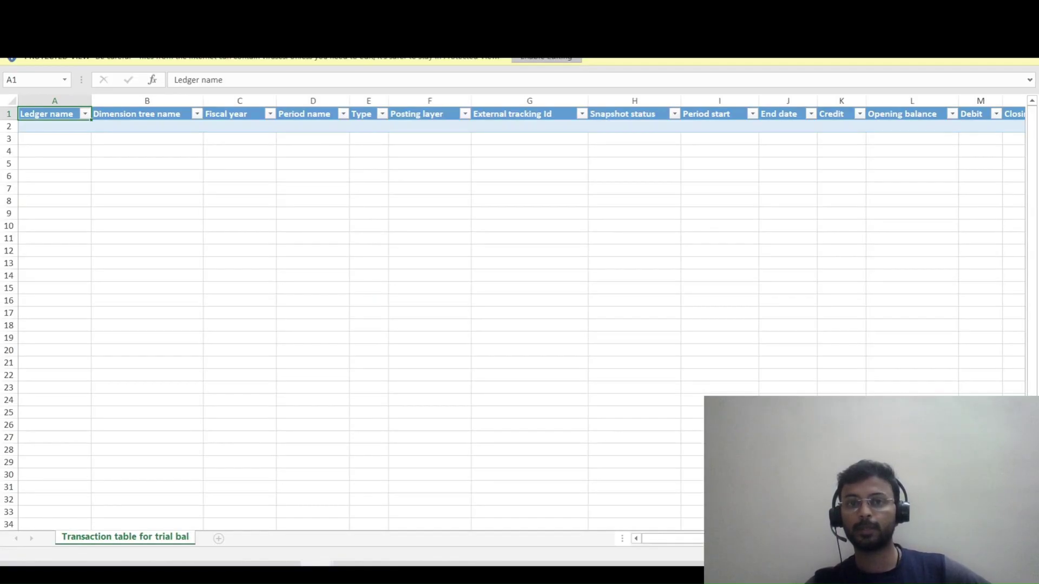
left_click(547, 60)
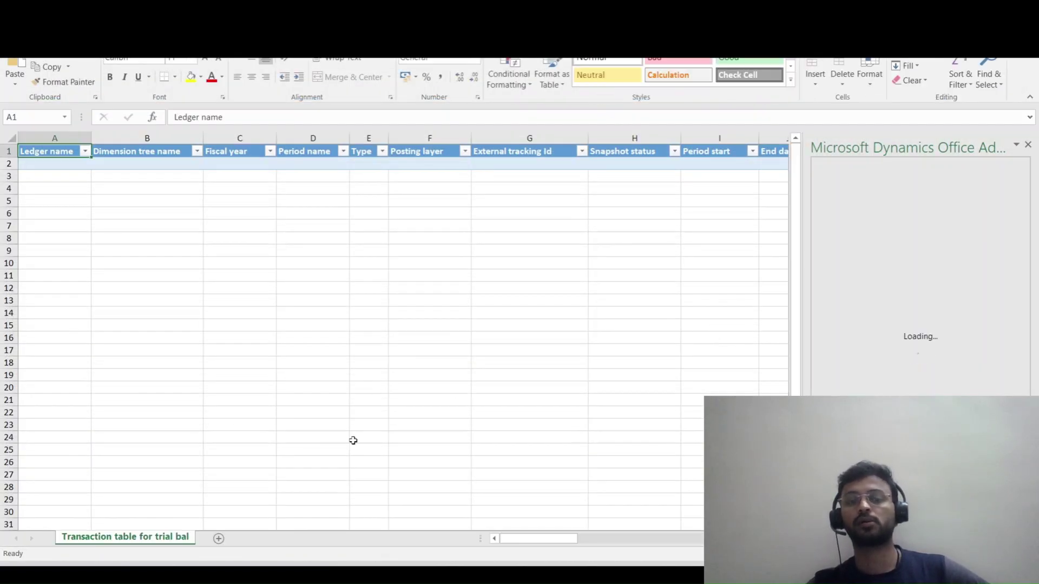
Step: Try to close the blank Excel window, dismissing its dialogs, and return to the LedgerTrialBalanceFiscalYearSnapshot workbook
mouse_move(316, 575)
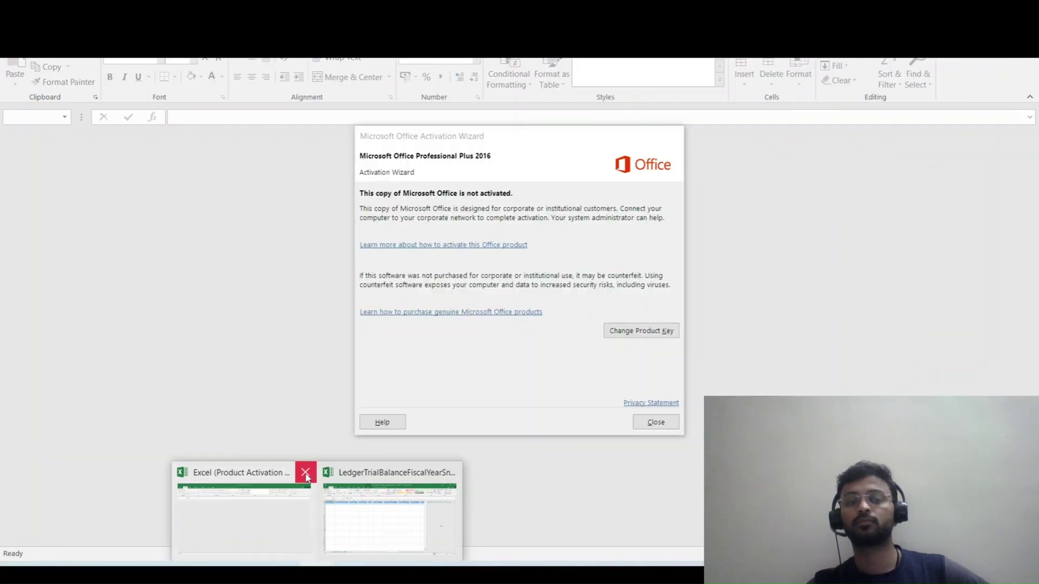
left_click(305, 473)
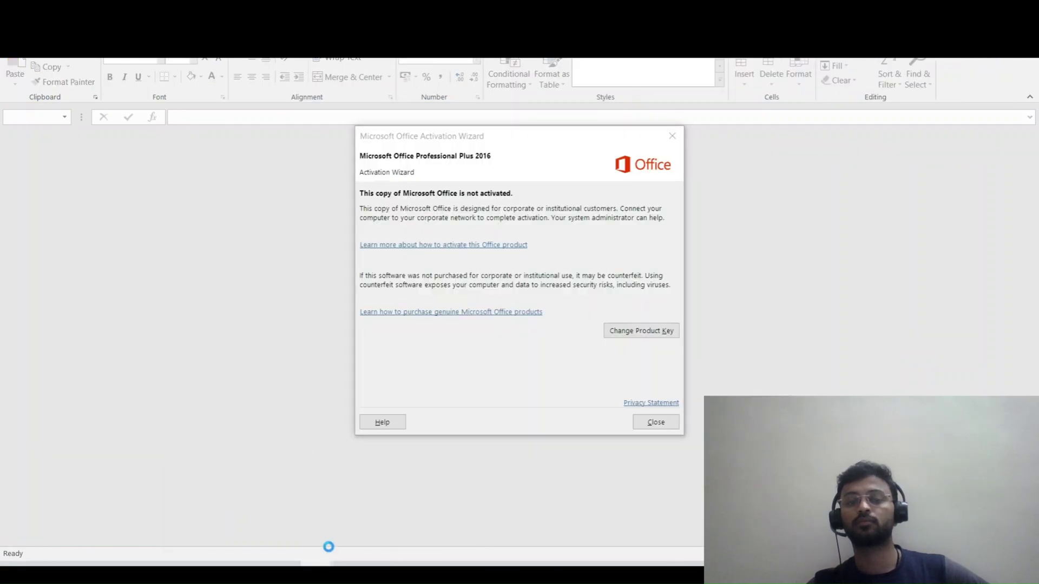
left_click(621, 258)
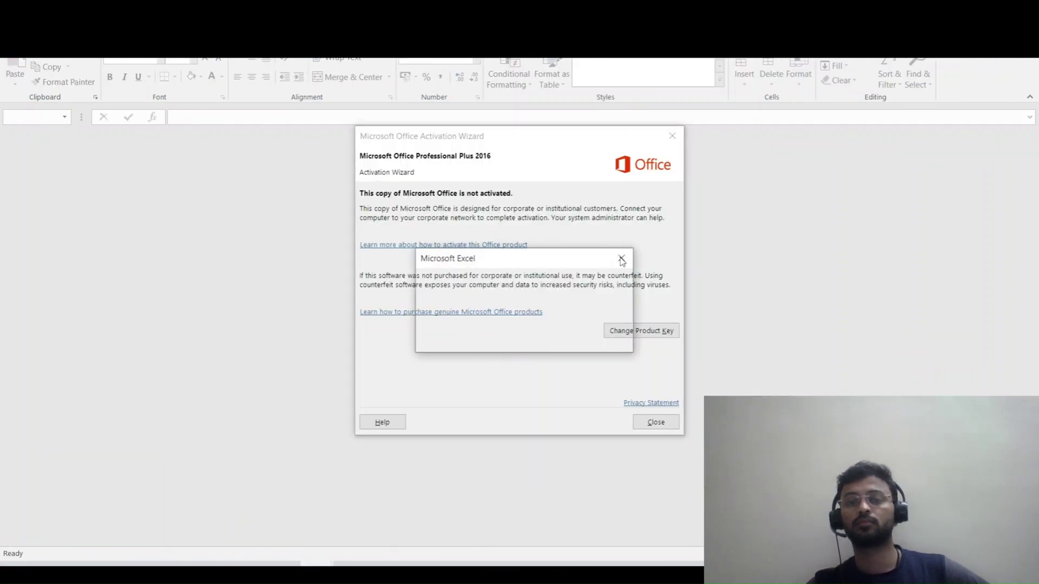
left_click(653, 422)
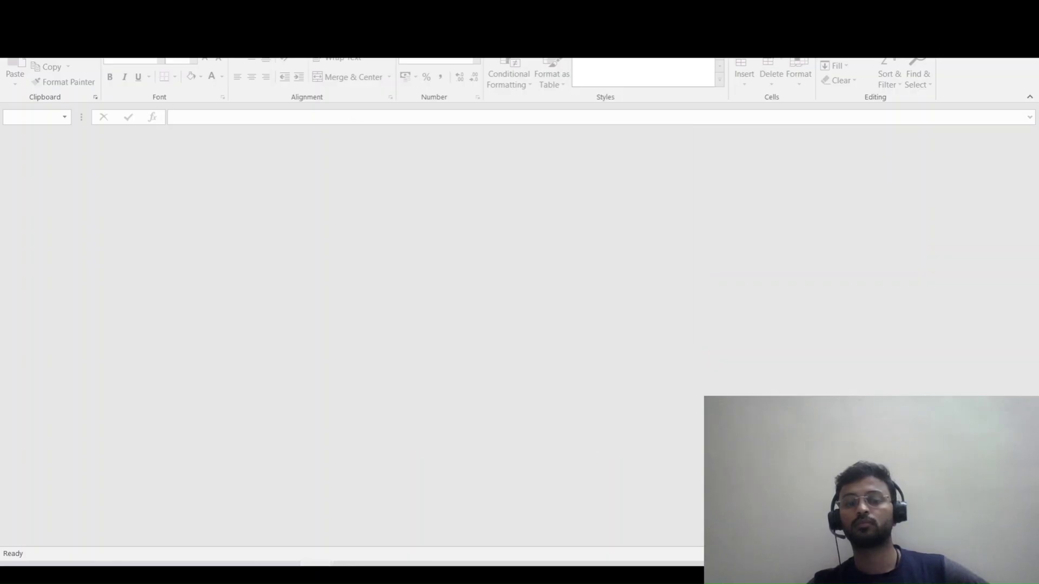
mouse_move(317, 574)
left_click(379, 492)
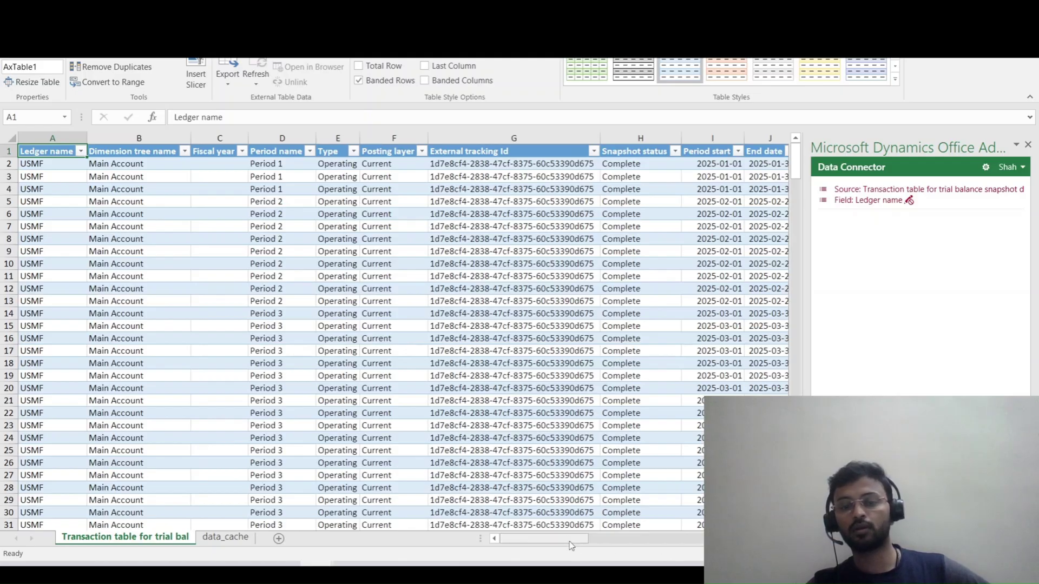
Step: Filter the Period name column to show only Period 1
left_click_drag(571, 540, 488, 562)
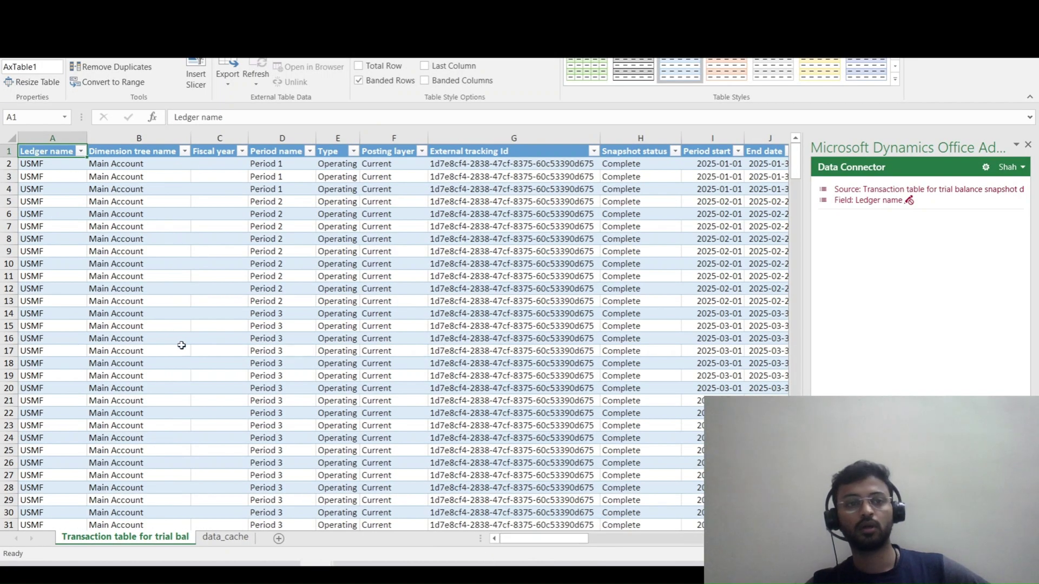
left_click(310, 151)
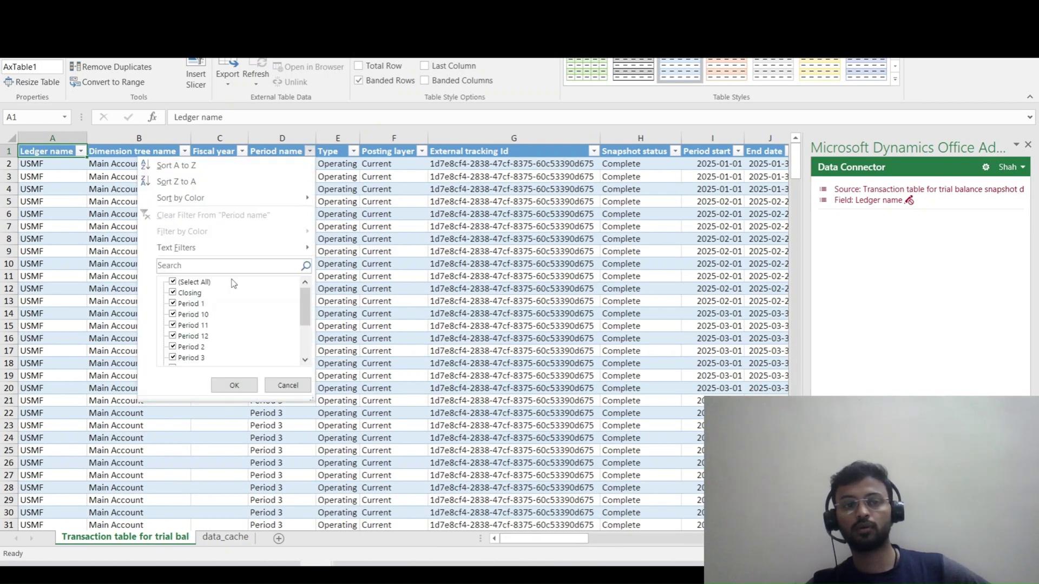
scroll(306, 356, "down", 2)
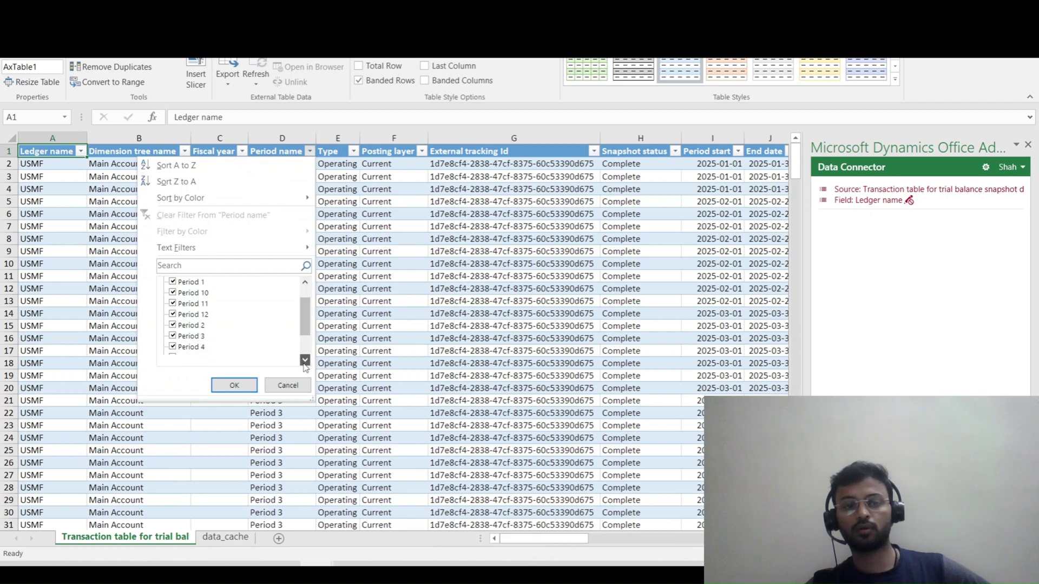
scroll(306, 348, "up", 3)
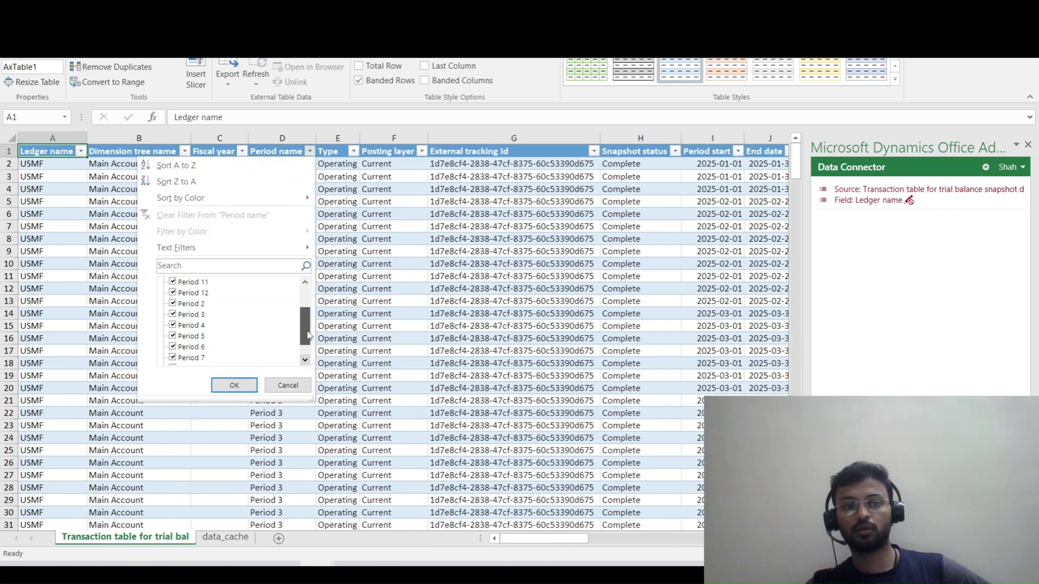
left_click(187, 282)
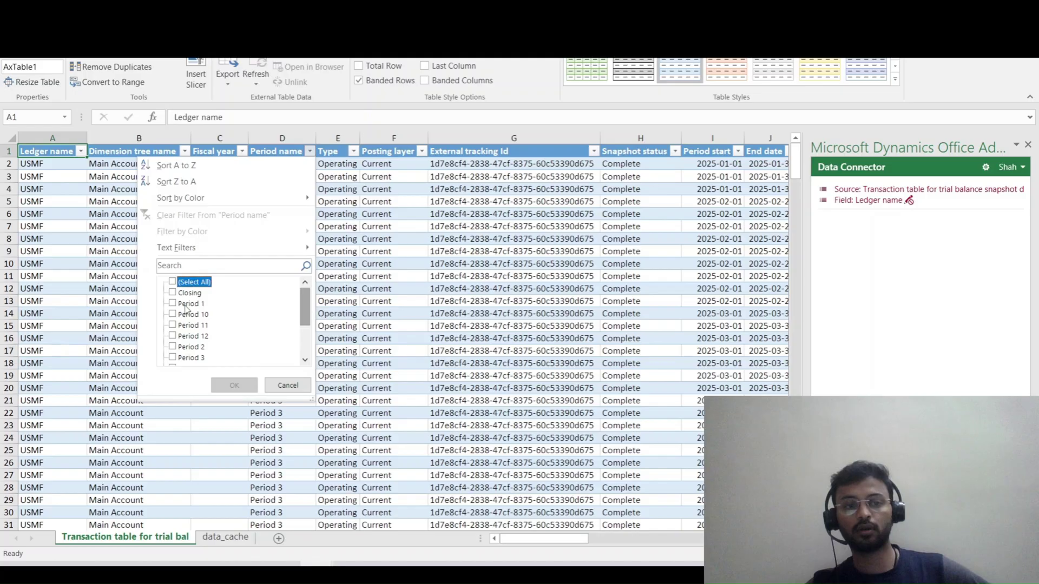
left_click(187, 304)
left_click(234, 385)
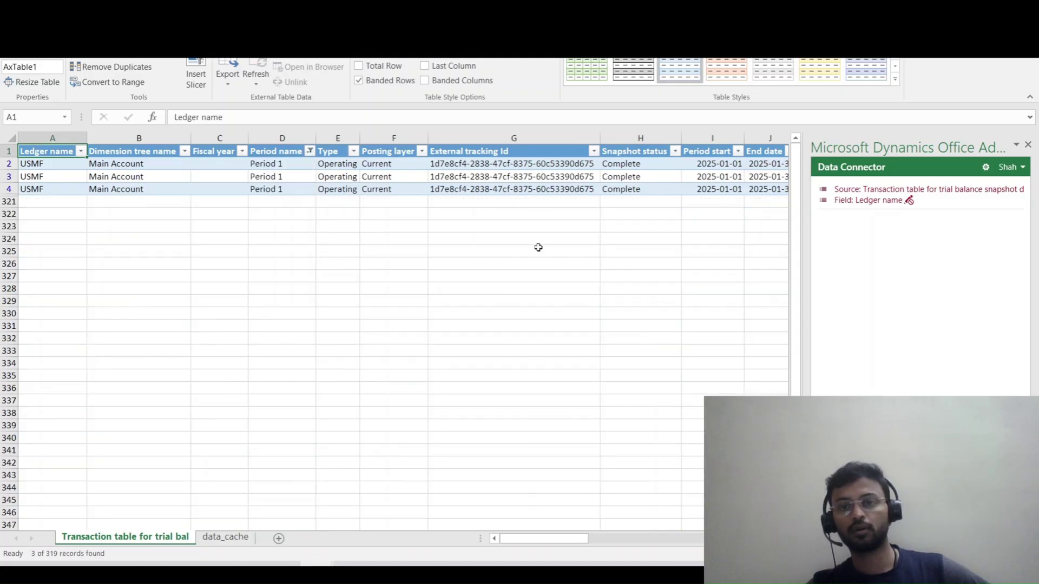
Step: Check the Period 1 rows' dates and balances, and clear the filter to show all periods
scroll(576, 551, "right", 5)
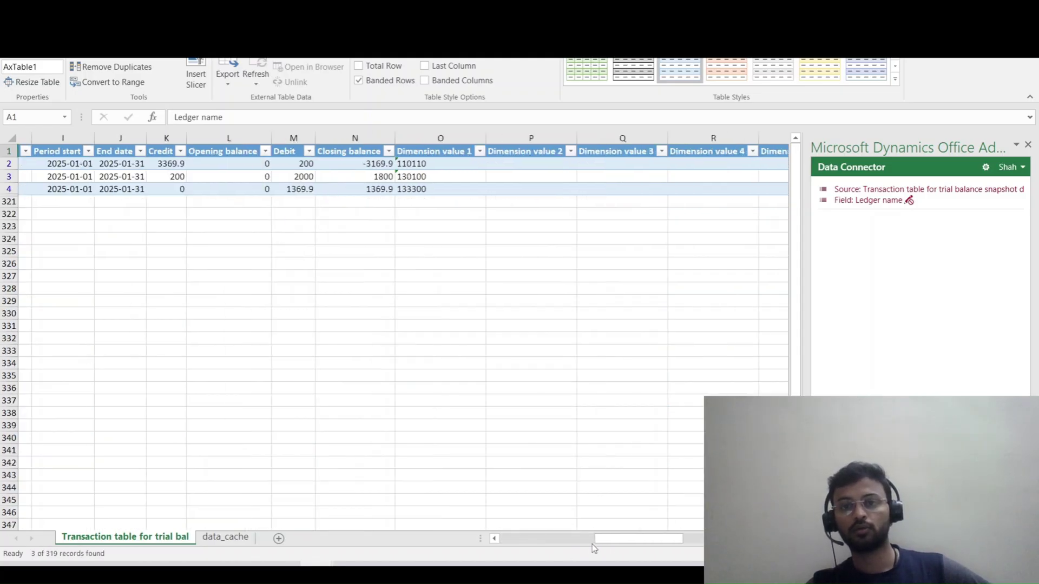
left_click_drag(633, 539, 576, 538)
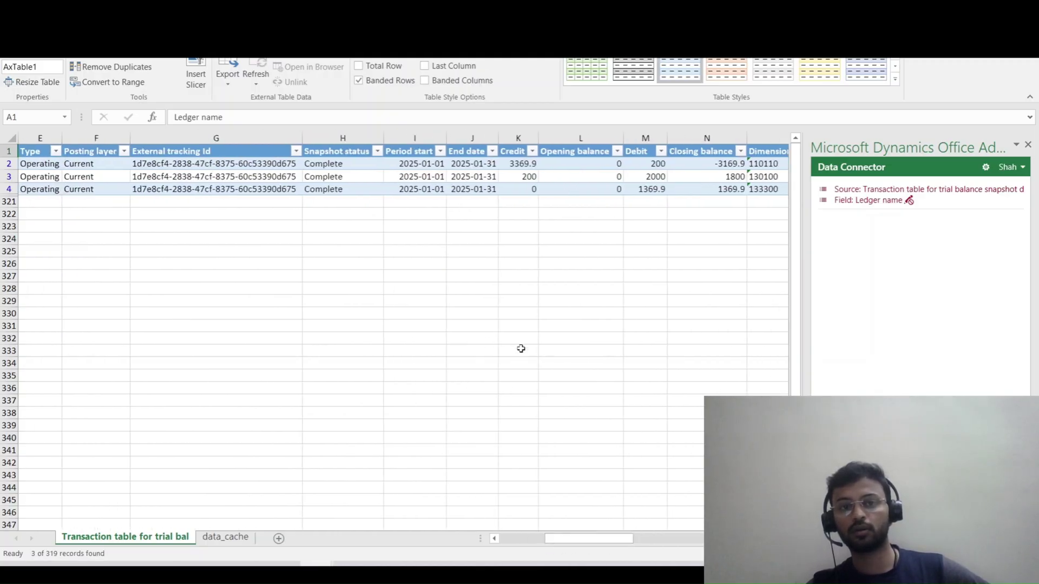
left_click(421, 183)
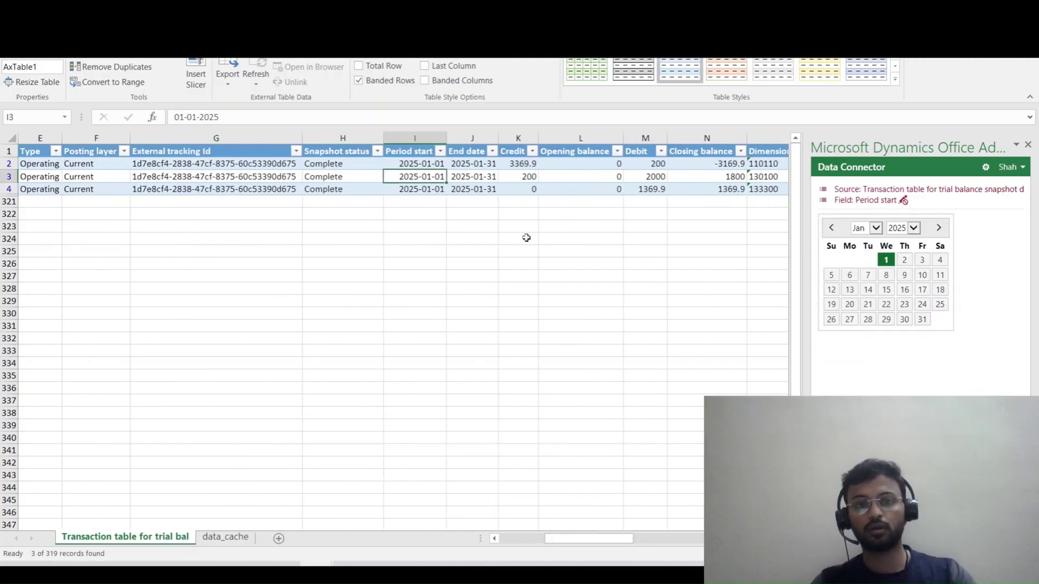
key("alt+a")
key("c")
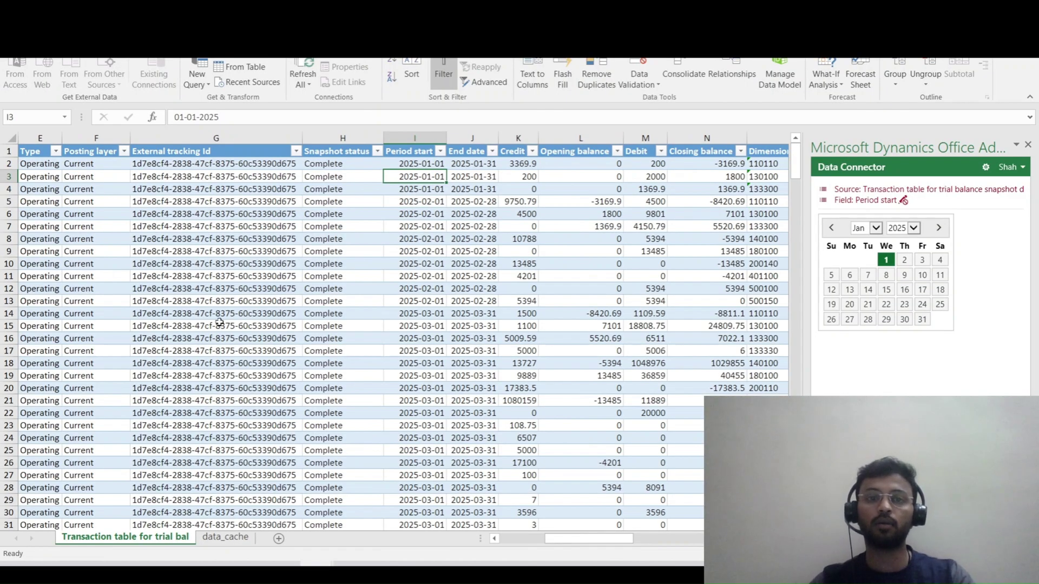
scroll(465, 306, "down", 7)
scroll(465, 306, "up", 7)
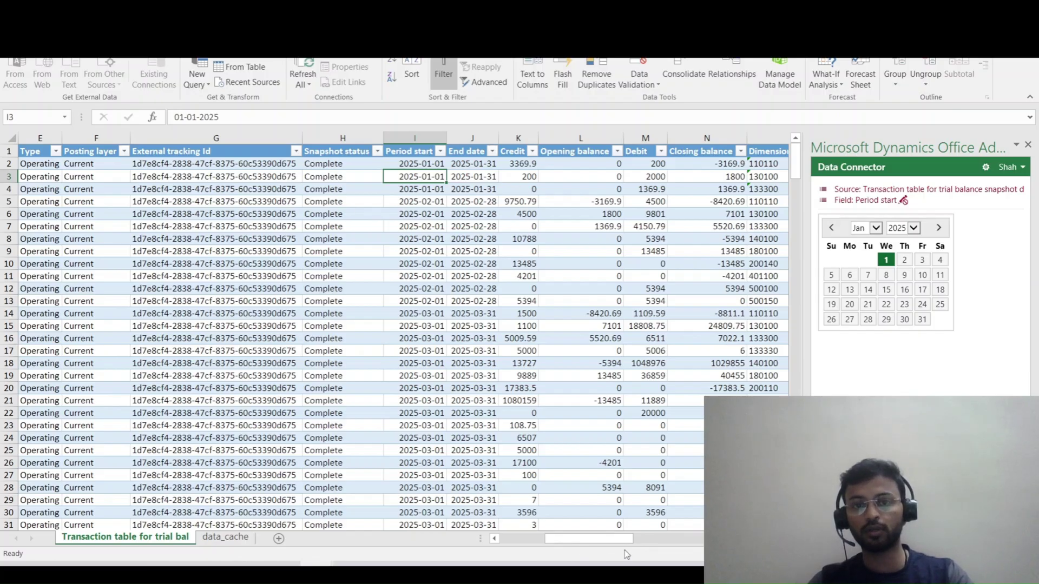
Step: Filter the Dimension value 1 column to show only account 110110
left_click(760, 169)
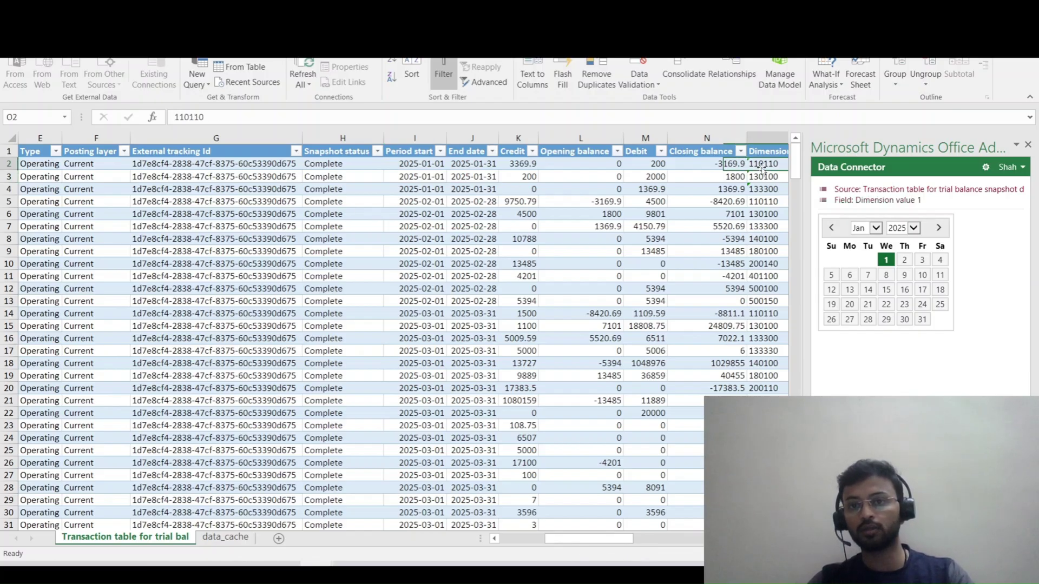
key("ctrl+Down")
key("Right")
key("Left")
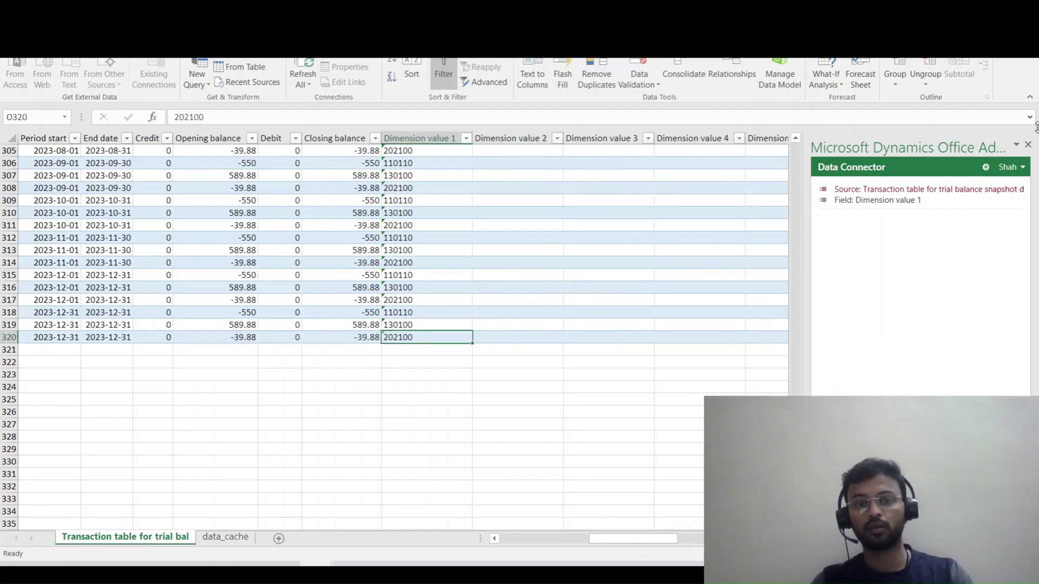
key("ctrl+Up")
key("alt+Down")
key("Down")
key("Down")
key("Down")
key("Down")
key("Down")
key("Down")
key("Down")
key("Down")
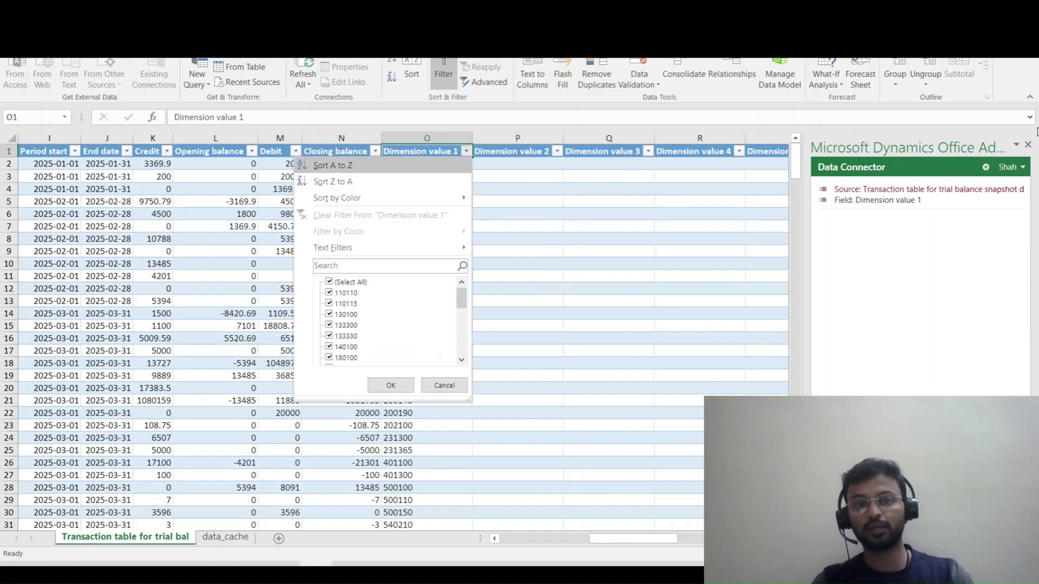
key("space")
key("Down")
key("space")
key("Return")
key("Down")
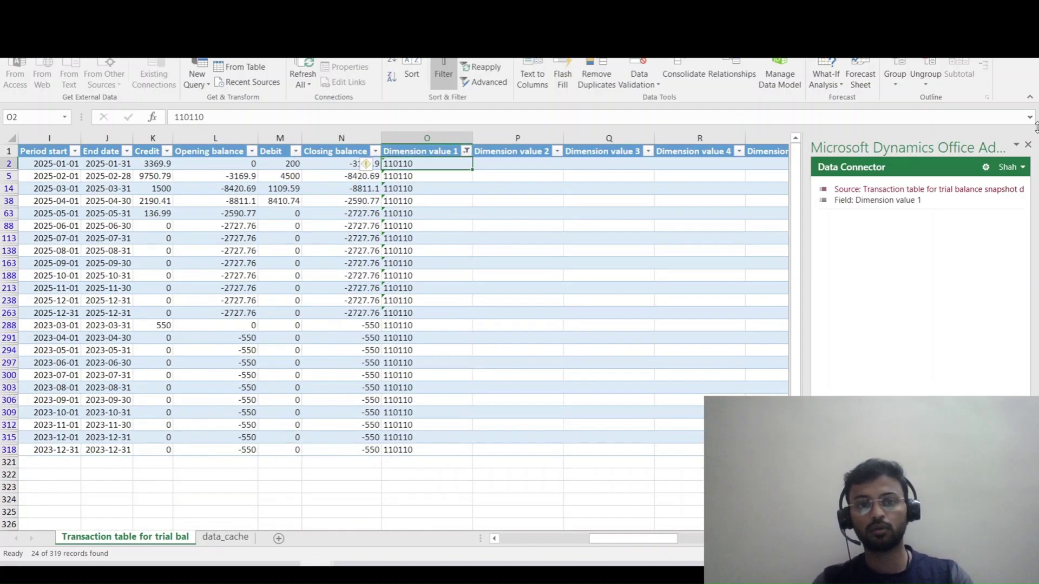
Step: Examine the Period start dates of the filtered account rows, from the first row to the last
key("Left")
key("Left")
key("Left")
key("Left")
key("Left")
key("Left")
key("Left")
key("Left")
key("Left")
key("Right")
key("Right")
key("Right")
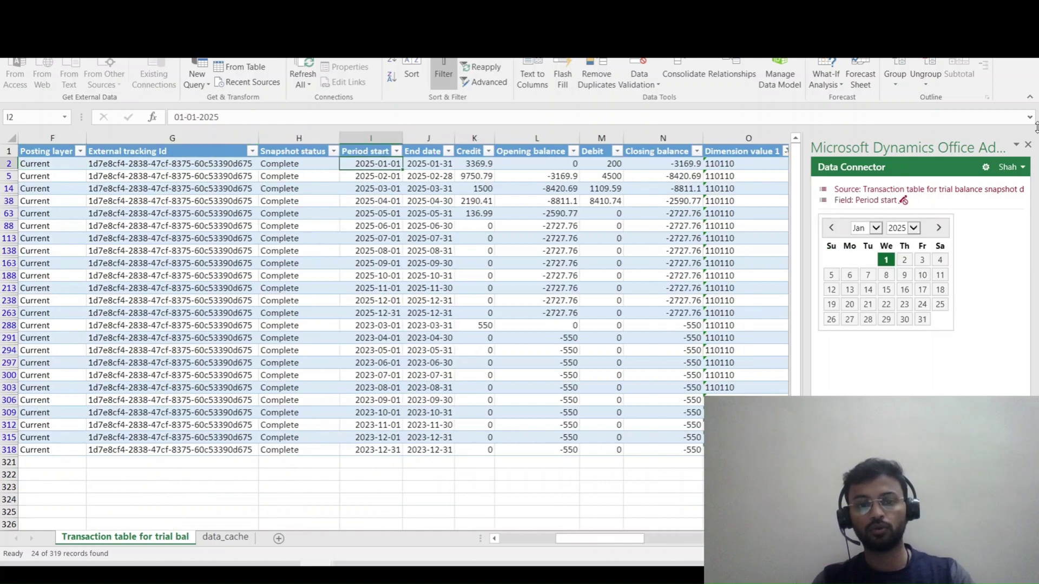
key("Down")
key("Down")
key("ctrl+Down")
key("ctrl+Up")
key("Down")
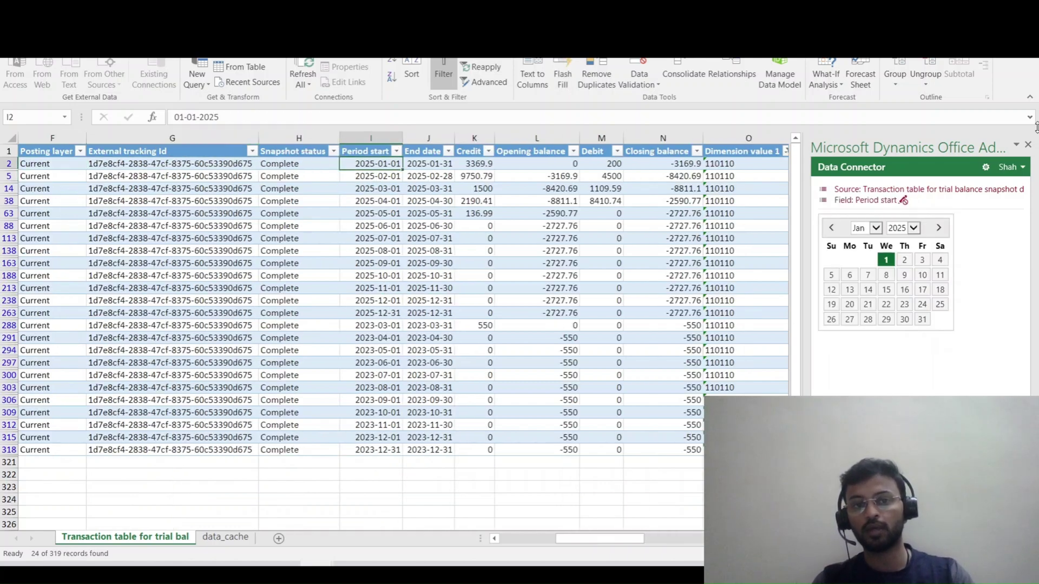
key("ctrl+Down")
key("Up")
key("Up")
key("ctrl+Up")
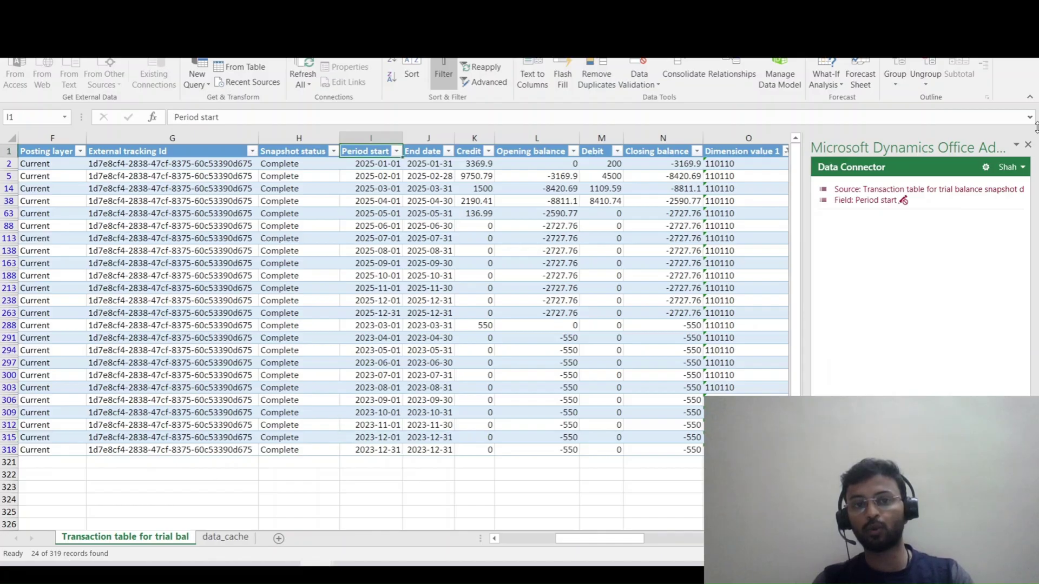
key("ctrl+Down")
key("ctrl+Up")
key("ctrl+Down")
key("ctrl+Up")
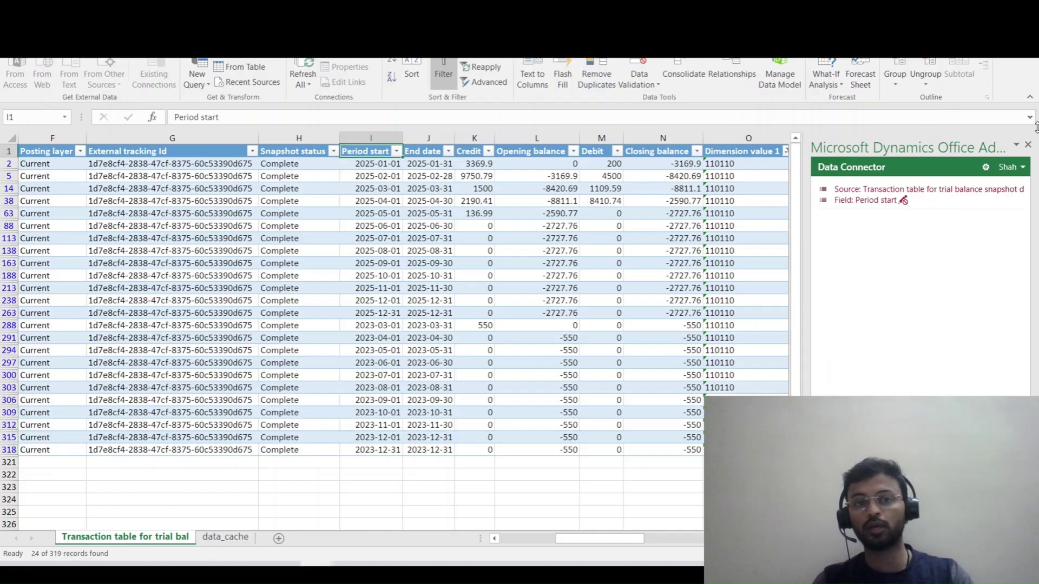
key("ctrl+Down")
key("ctrl+Up")
key("ctrl+Down")
key("ctrl+Up")
key("Down")
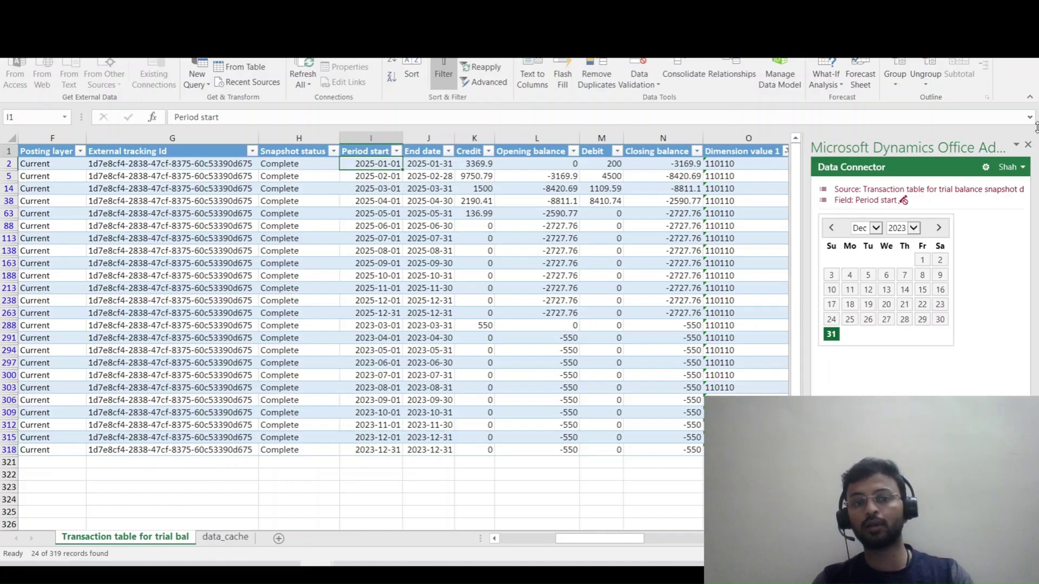
key("Up")
key("ctrl+Down")
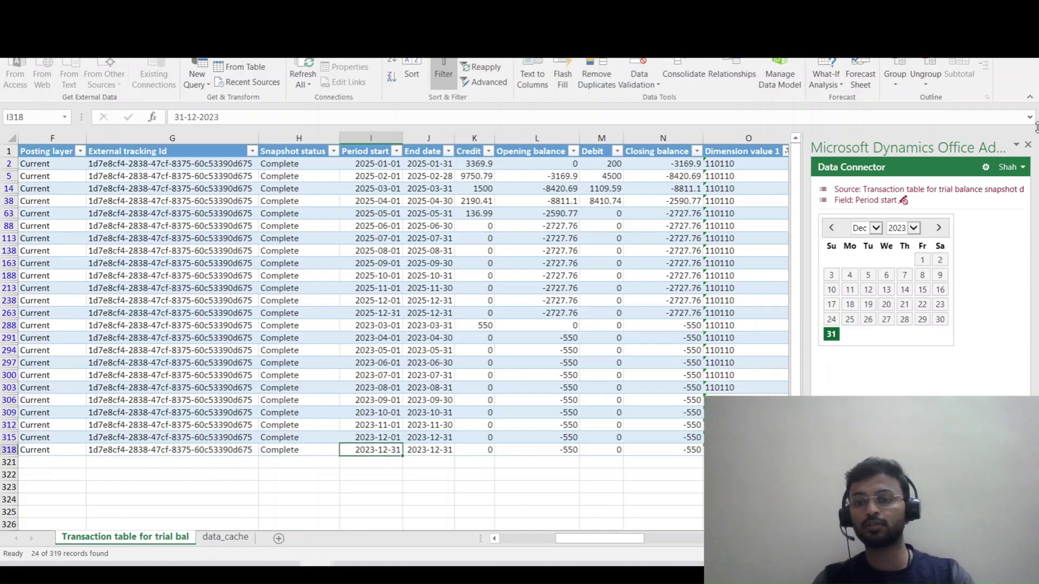
Step: Examine the filtered account's credit values and the End date entries of its earliest listed rows
key("Up")
key("Up")
key("Up")
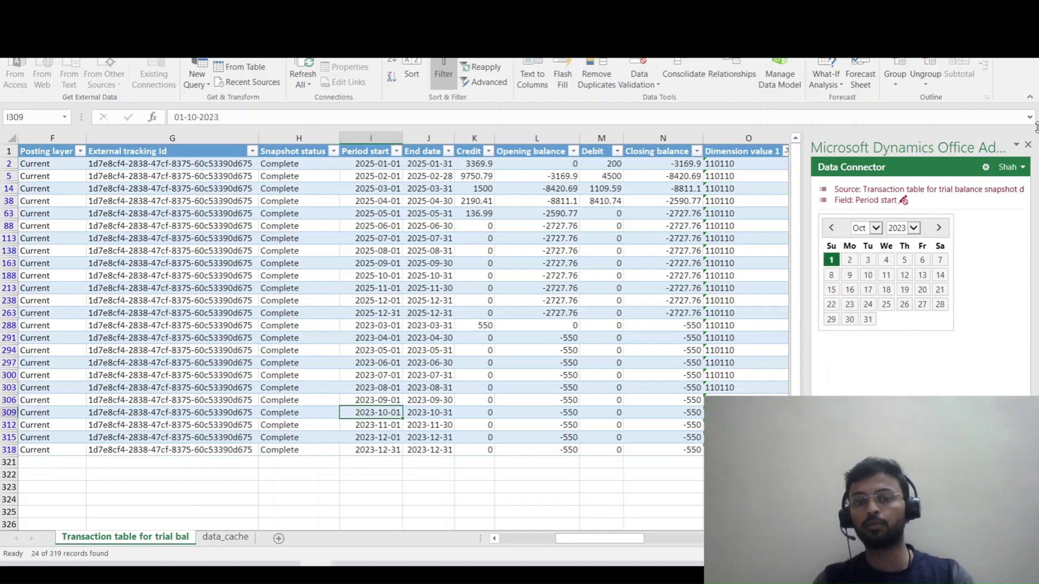
key("Right")
key("Right")
key("Up")
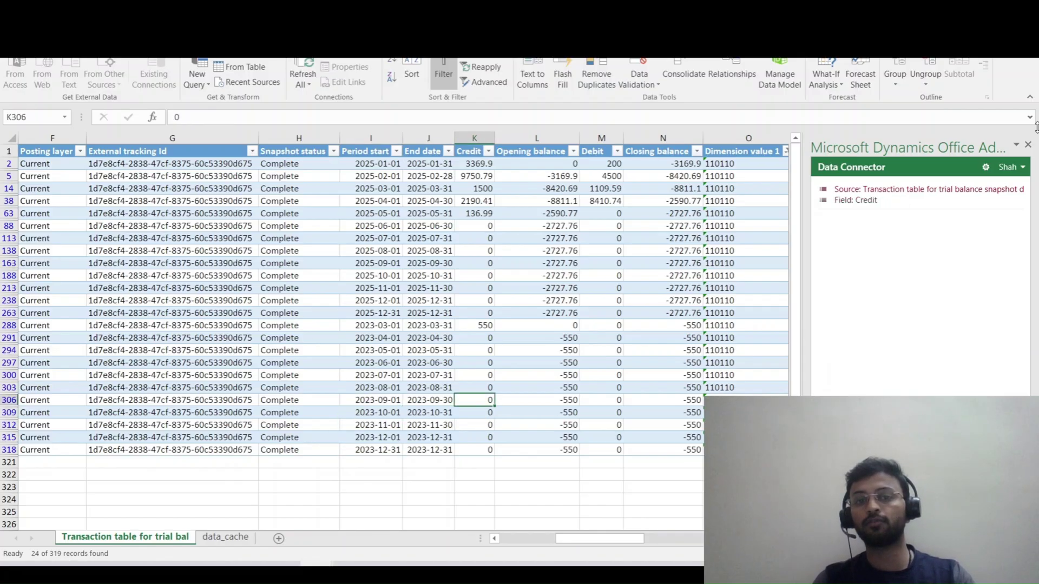
key("ctrl+Up")
key("Down")
key("Left")
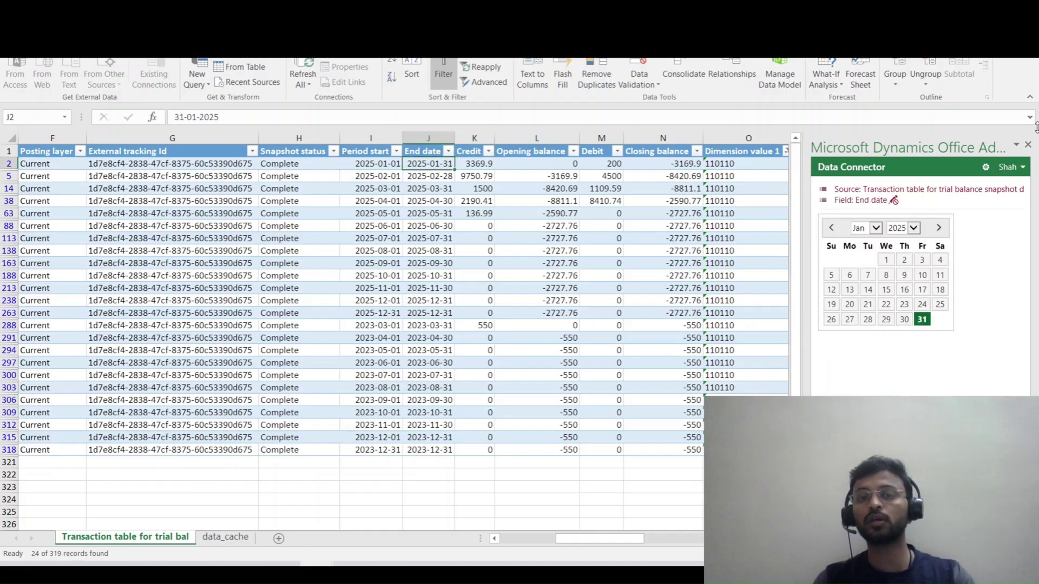
key("Down")
key("Down")
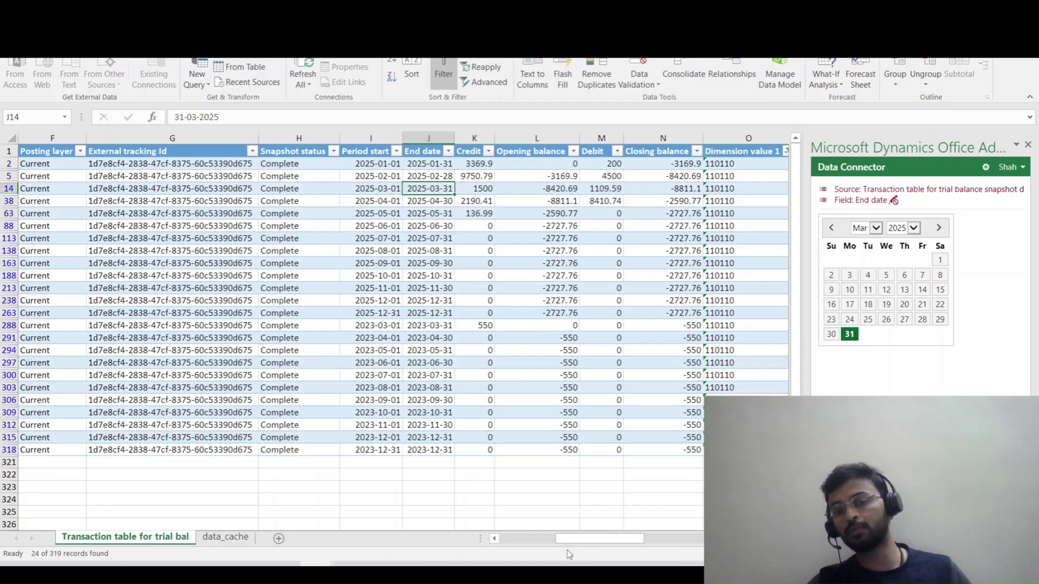
Step: Compare the Ledger name column with the Period start dates of the 2025 and 2023 rows, without changing any cell
left_click_drag(570, 540, 509, 538)
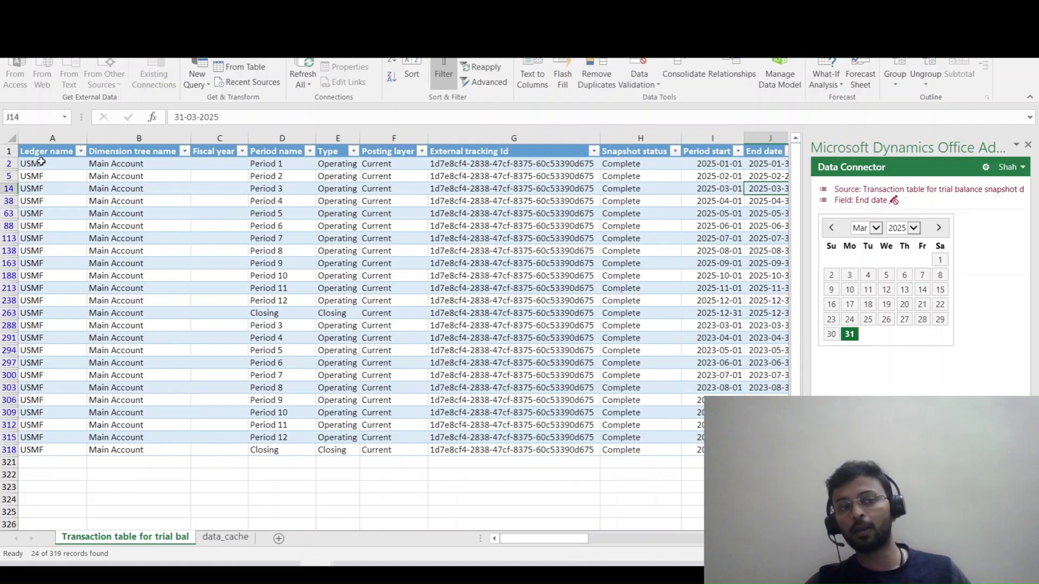
left_click_drag(41, 201, 49, 325)
double_click(716, 215)
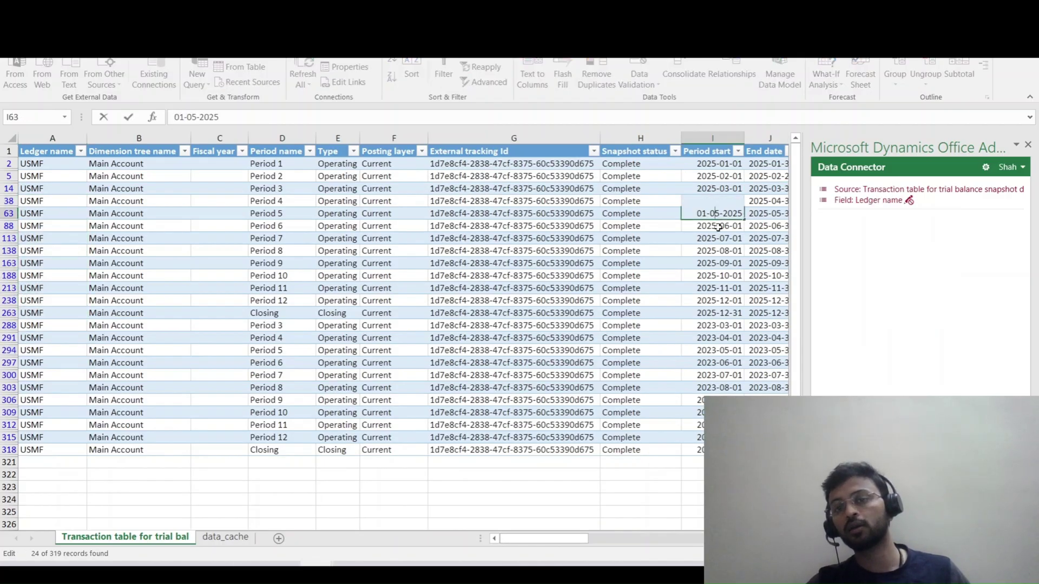
left_click(627, 247)
double_click(728, 225)
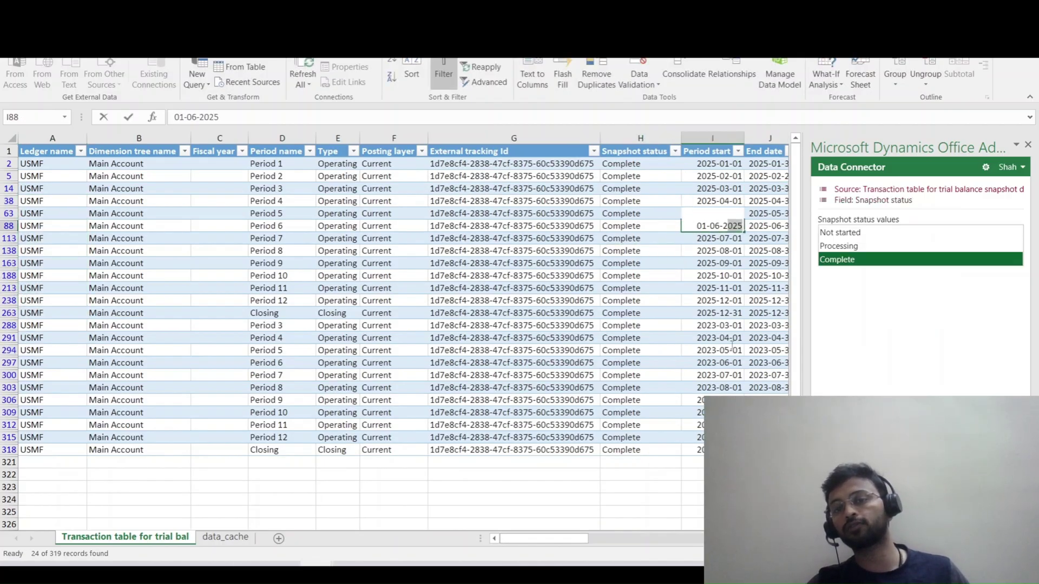
left_click(722, 386)
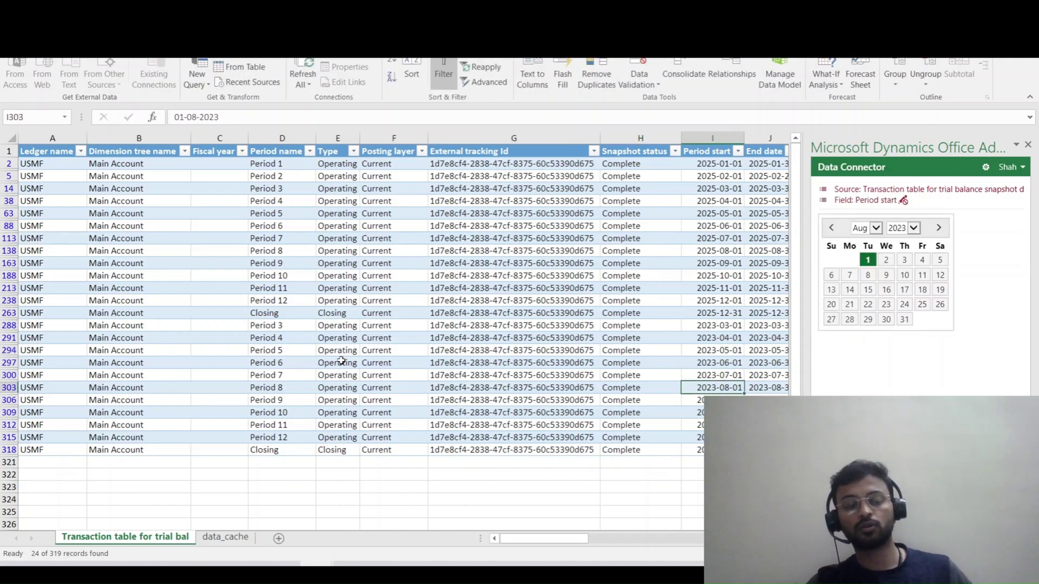